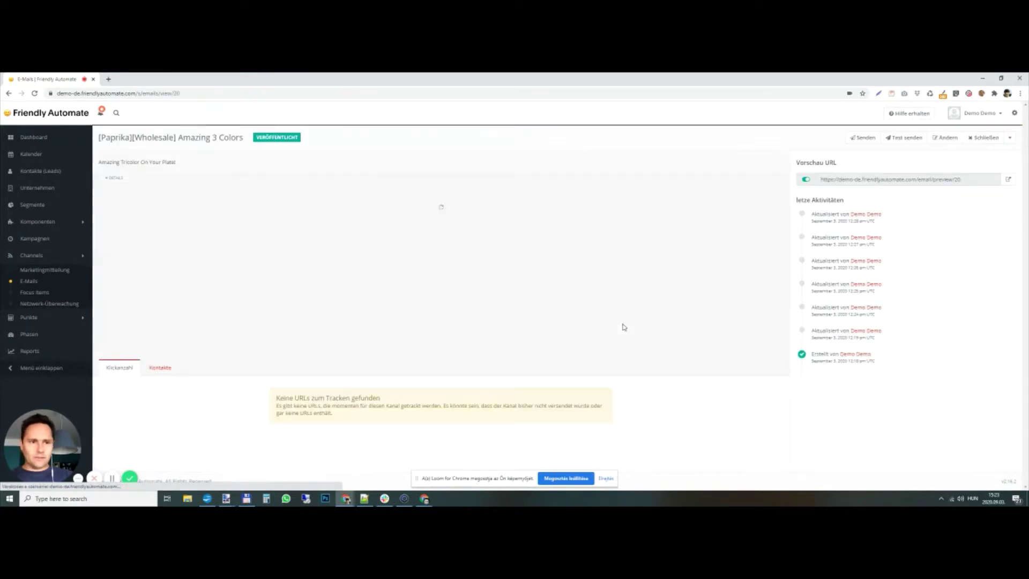
- Open the [Paprika][Wholesale] Amazing 3 Colors email for editing and review its contact segment, publish date and unpublish date
left_click(945, 138)
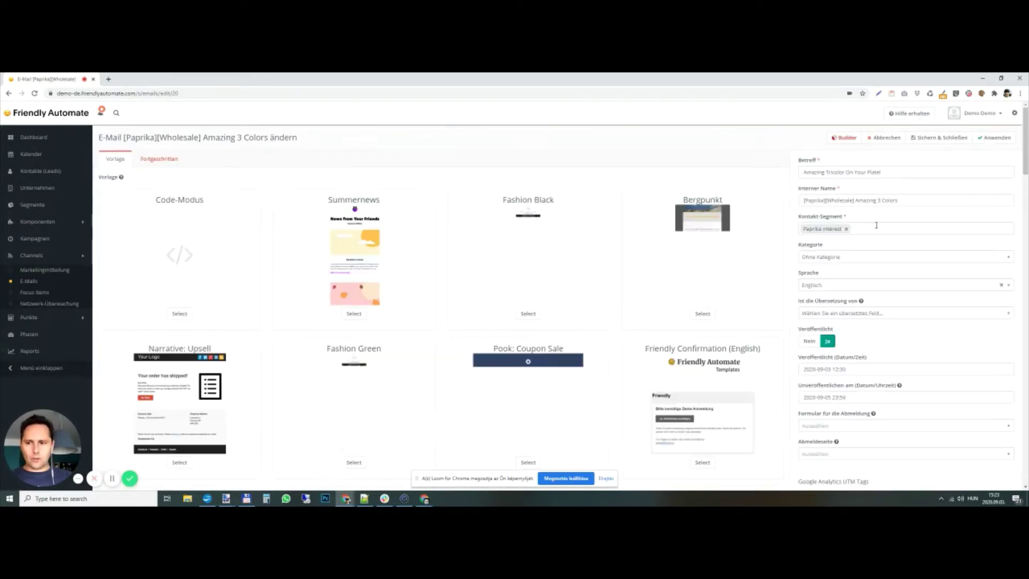
scroll(874, 212, "down", 2)
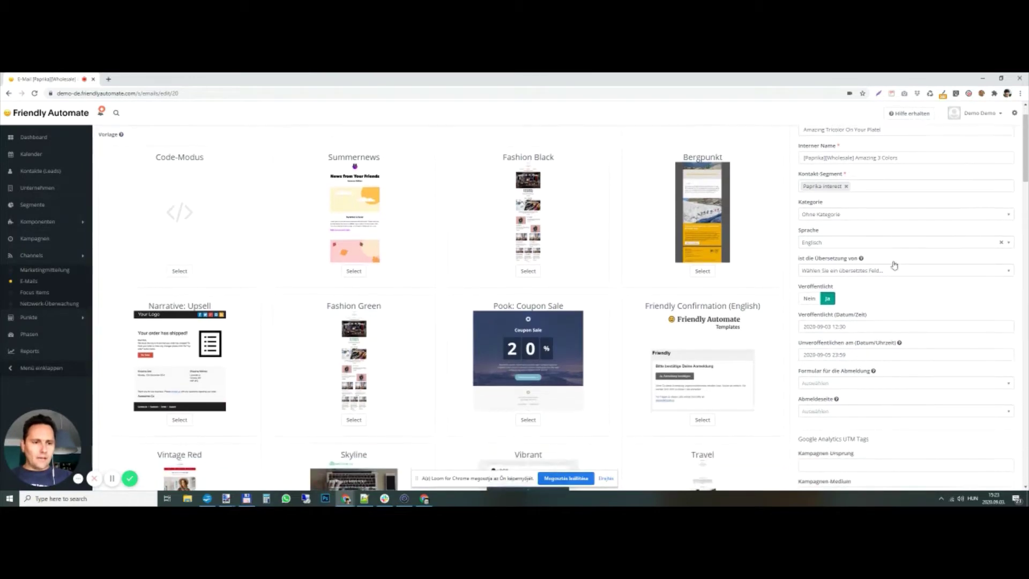
left_click(831, 317)
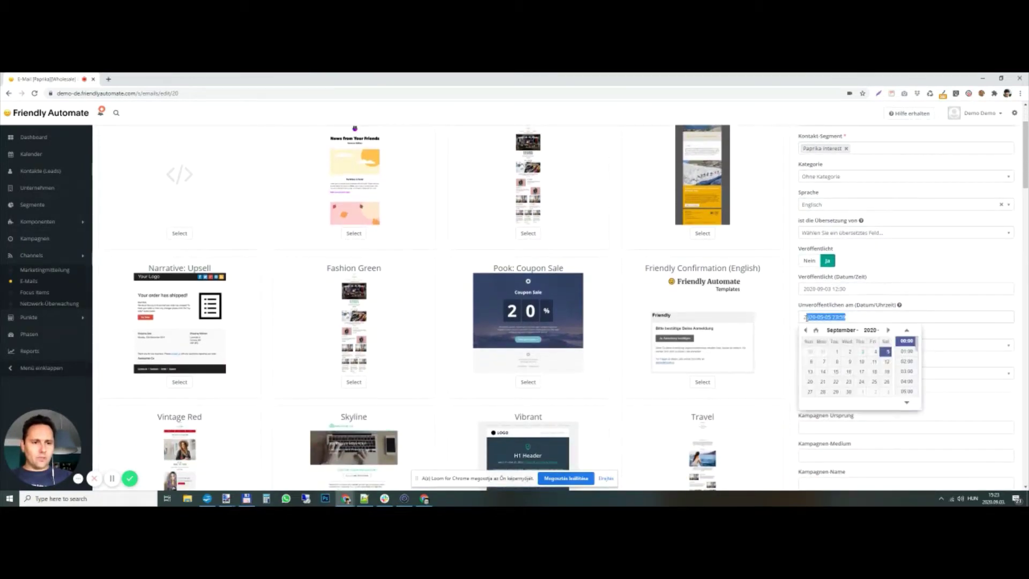
left_click(832, 317)
left_click(850, 317)
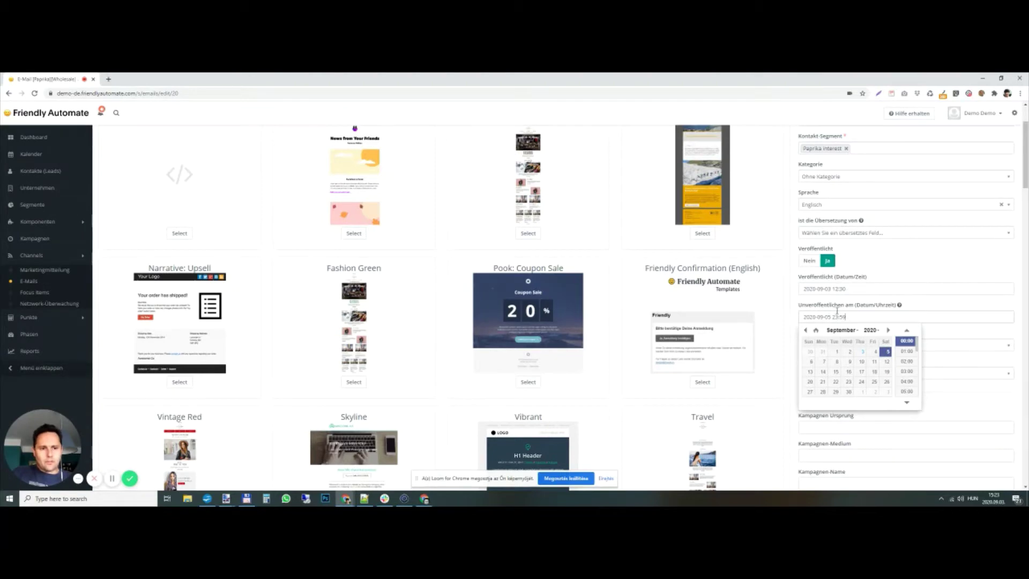
scroll(825, 310, "up", 2)
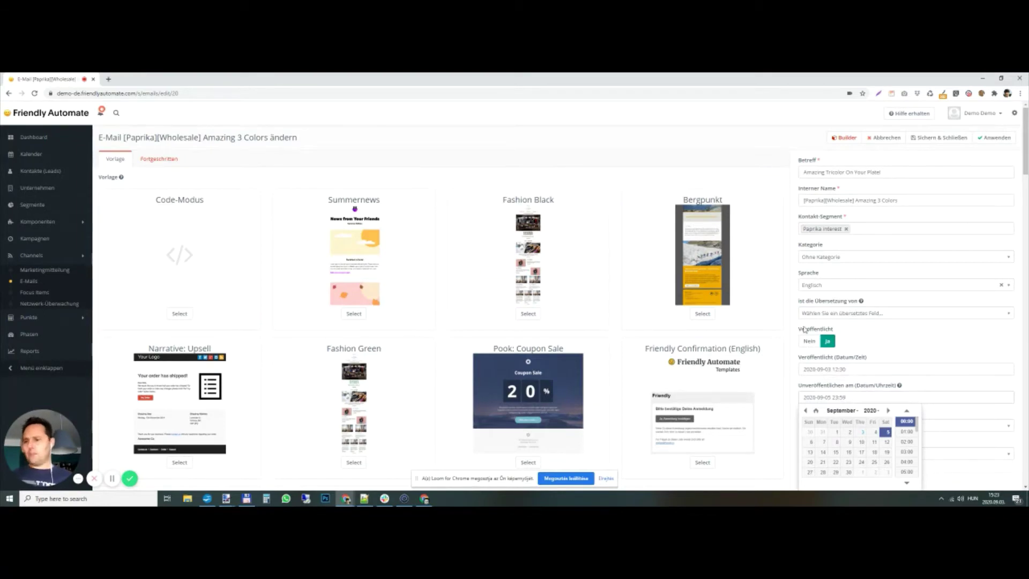
- Start quick-adding a new contact and set its Paprika Interest to green
left_click(37, 170)
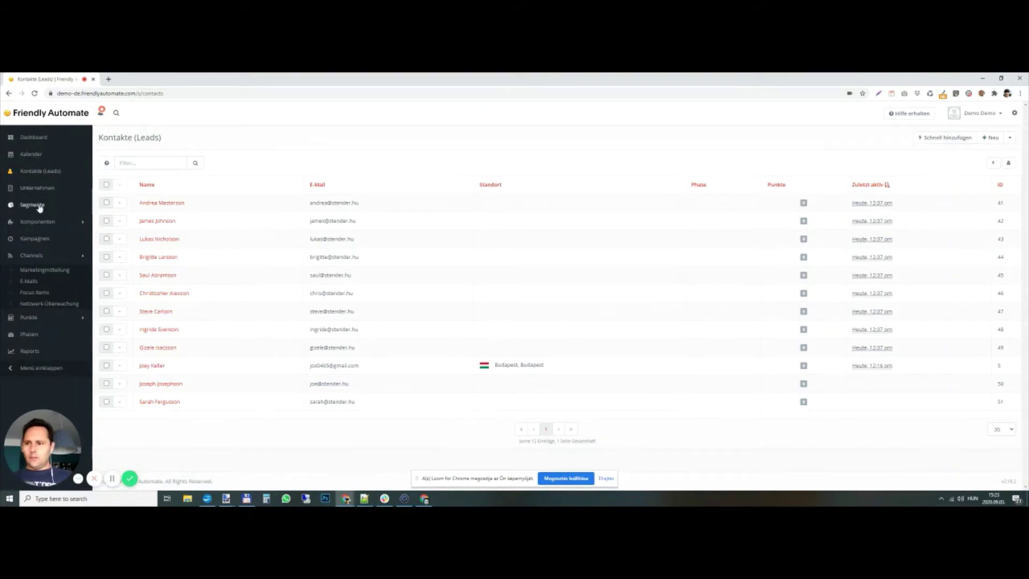
left_click(939, 138)
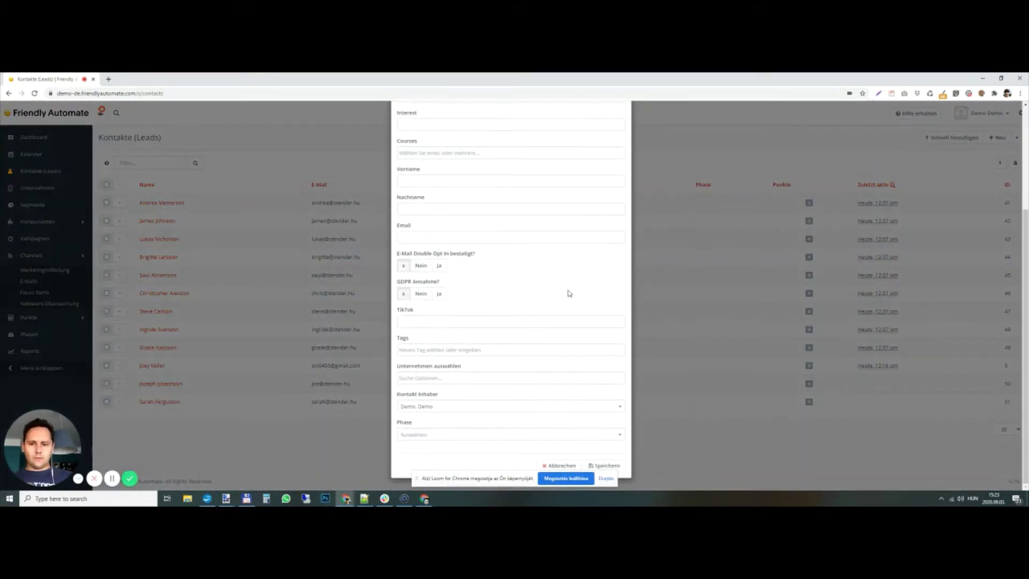
scroll(482, 239, "down", 1)
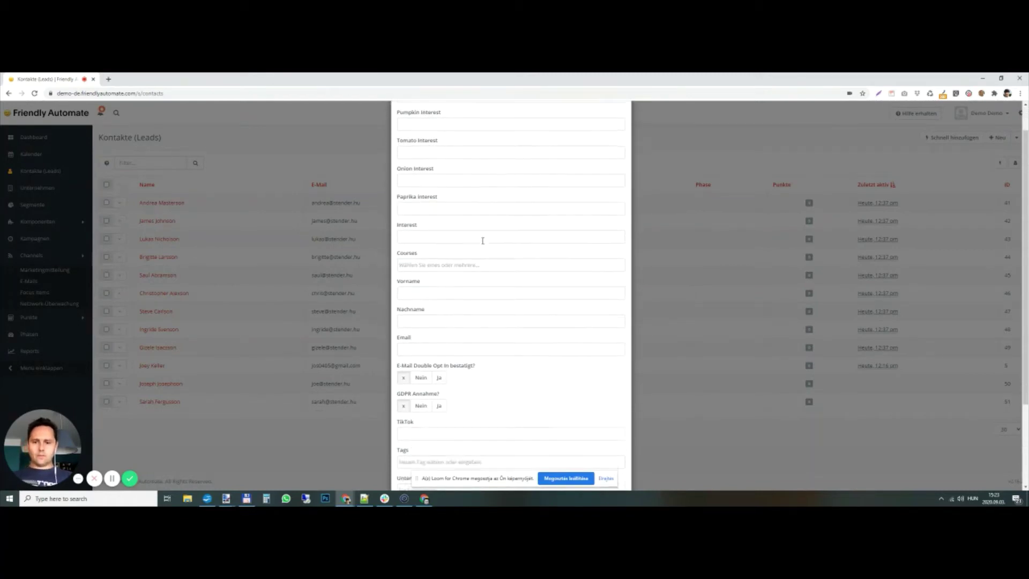
scroll(482, 239, "up", 1)
scroll(477, 241, "down", 1)
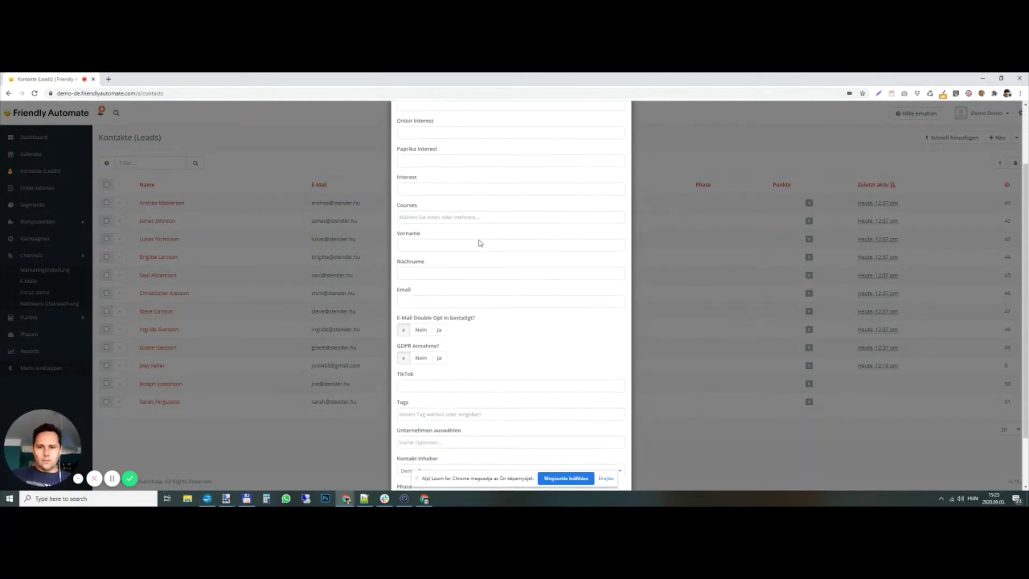
scroll(478, 242, "up", 1)
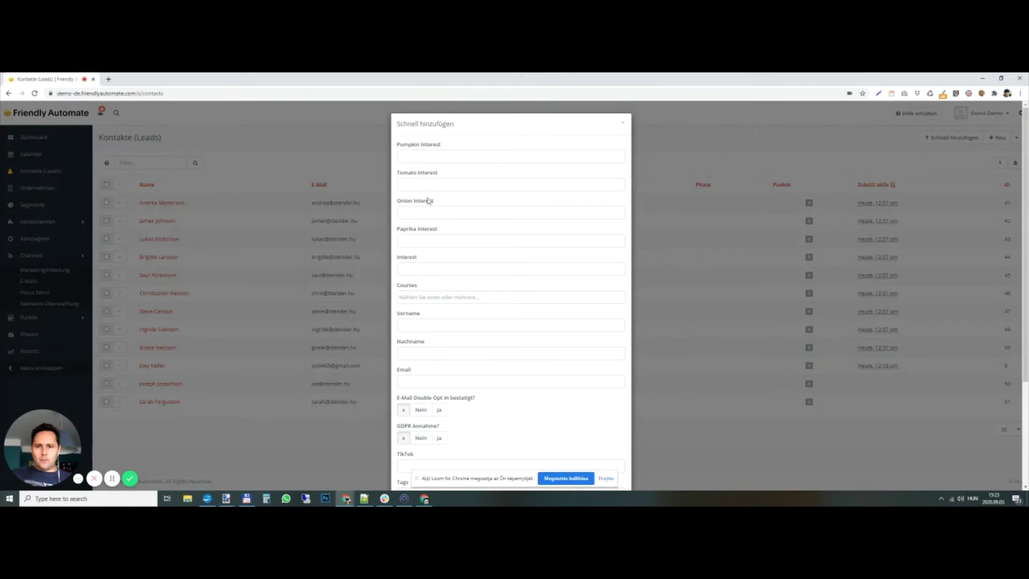
left_click(436, 244)
left_click(461, 259)
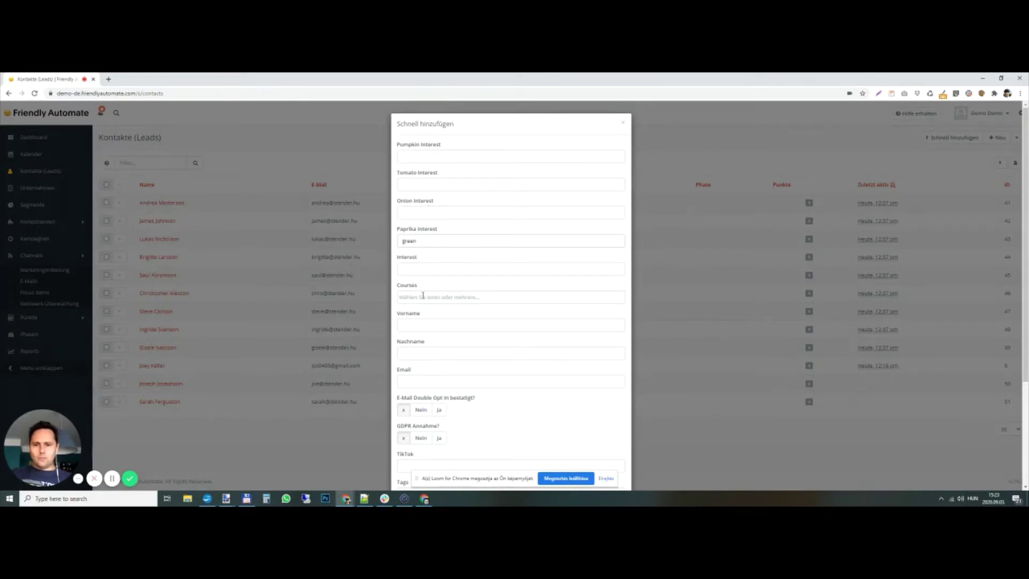
- Enter the new contact's first and last name and save the contact
left_click(421, 326)
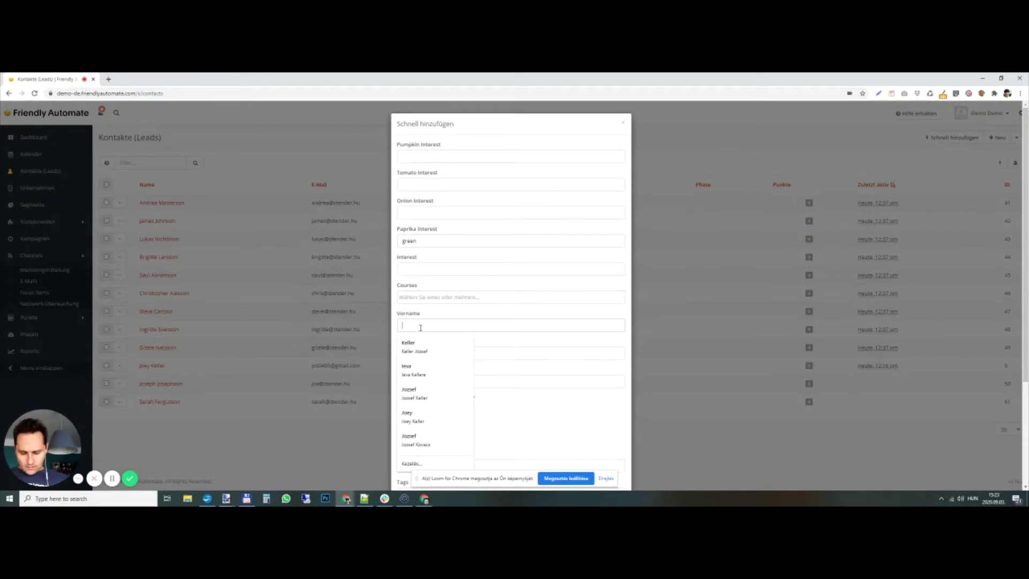
type("Ronald")
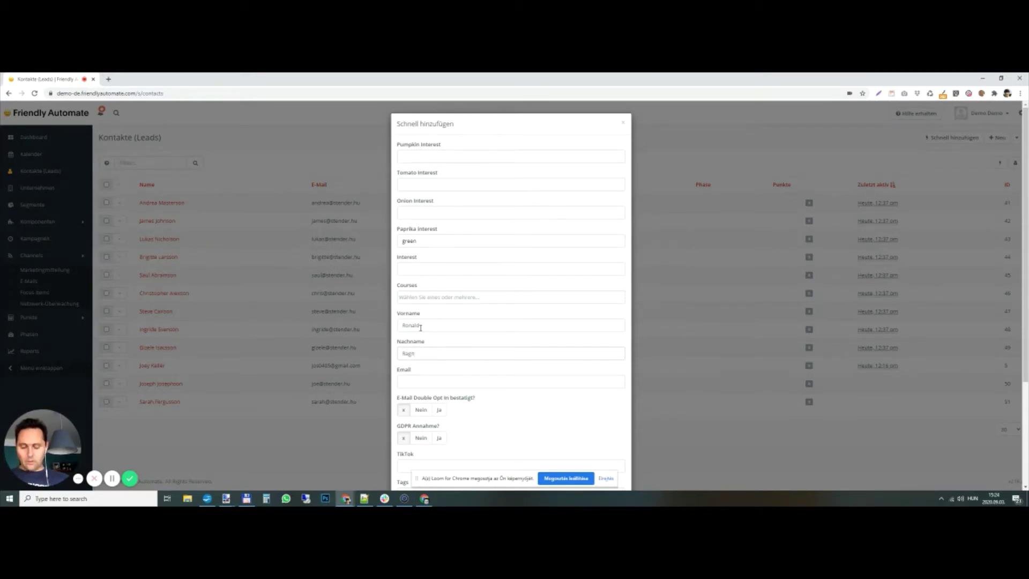
scroll(428, 321, "down", 2)
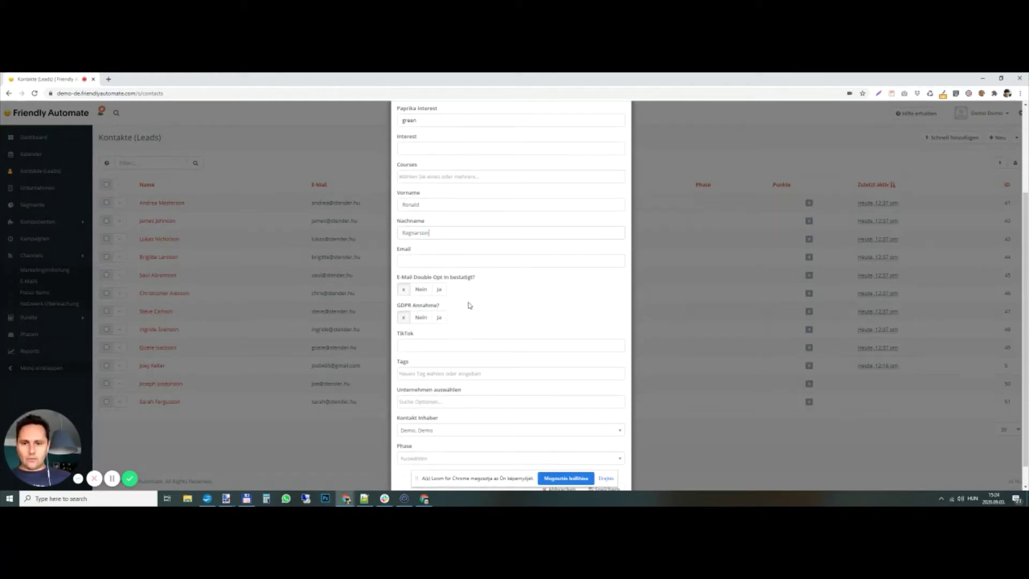
scroll(469, 305, "up", 2)
scroll(455, 246, "down", 3)
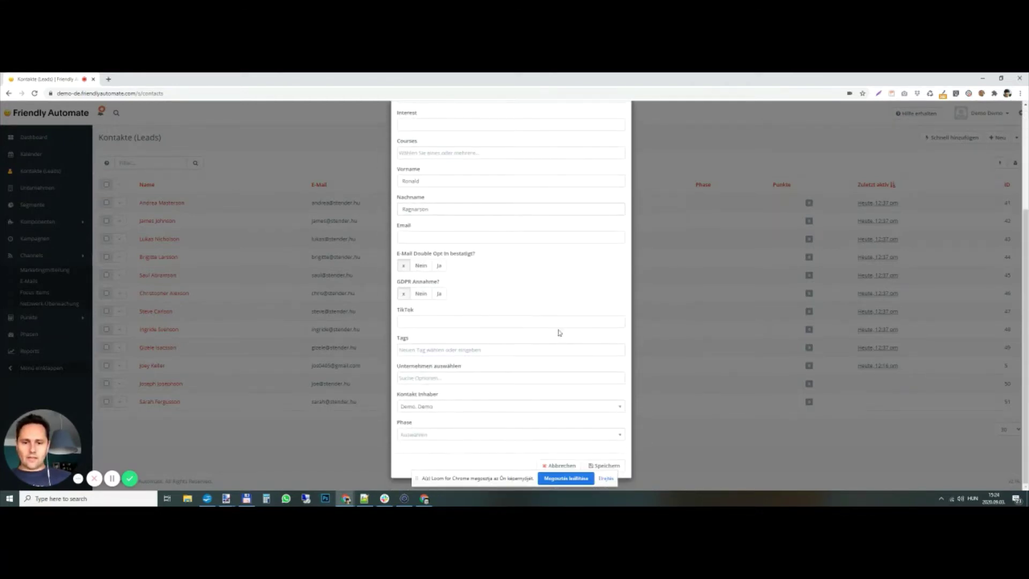
left_click(606, 465)
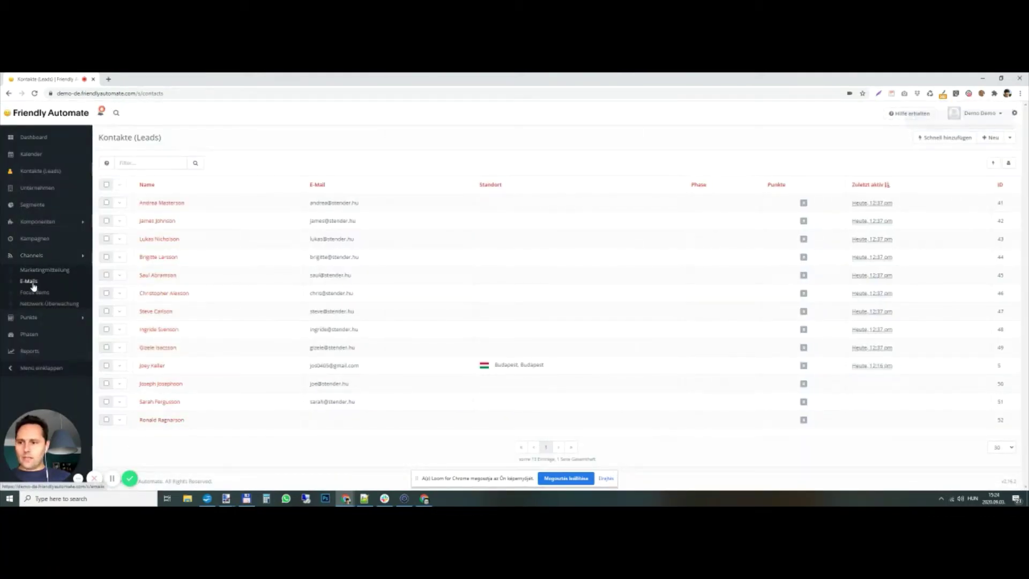
- View the contacts in the Paprika interest segment and check the sending statistics in the email list
left_click(32, 206)
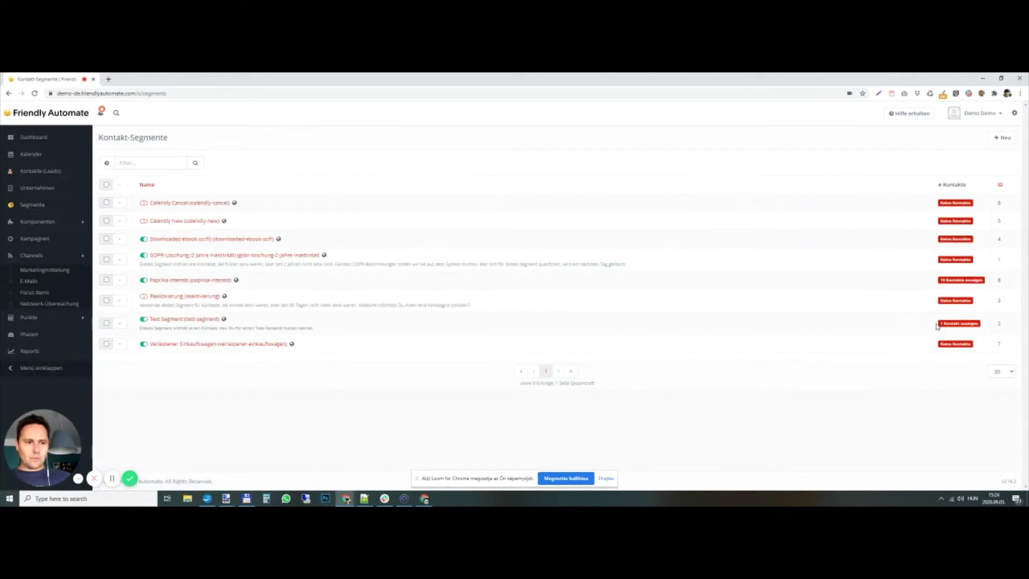
left_click(958, 278)
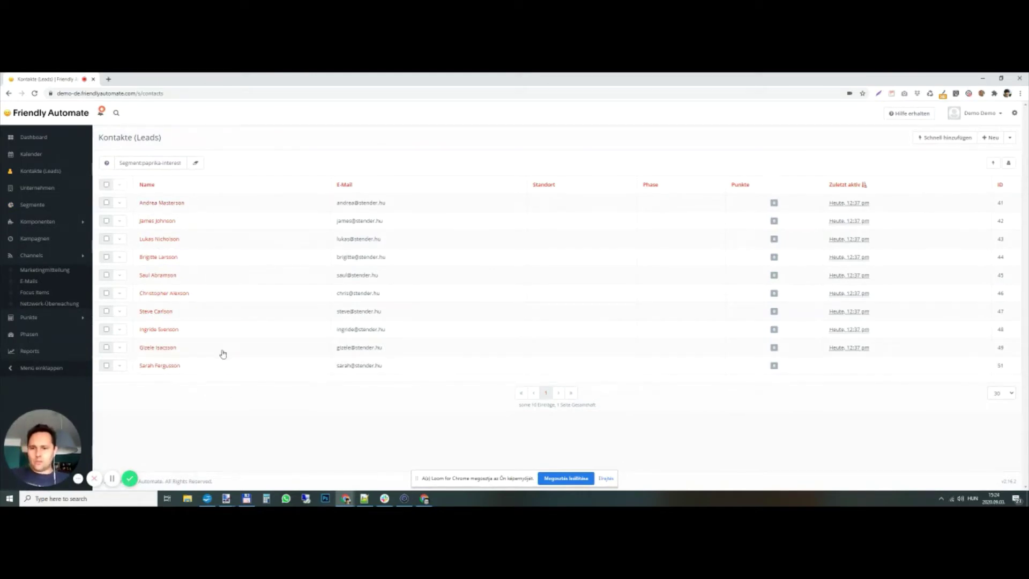
left_click(29, 282)
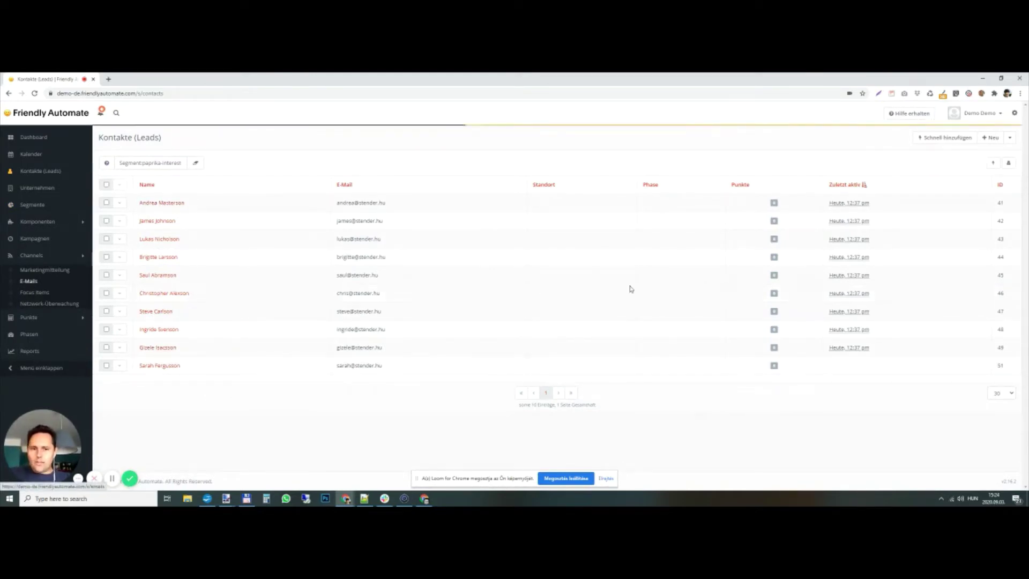
mouse_move(718, 296)
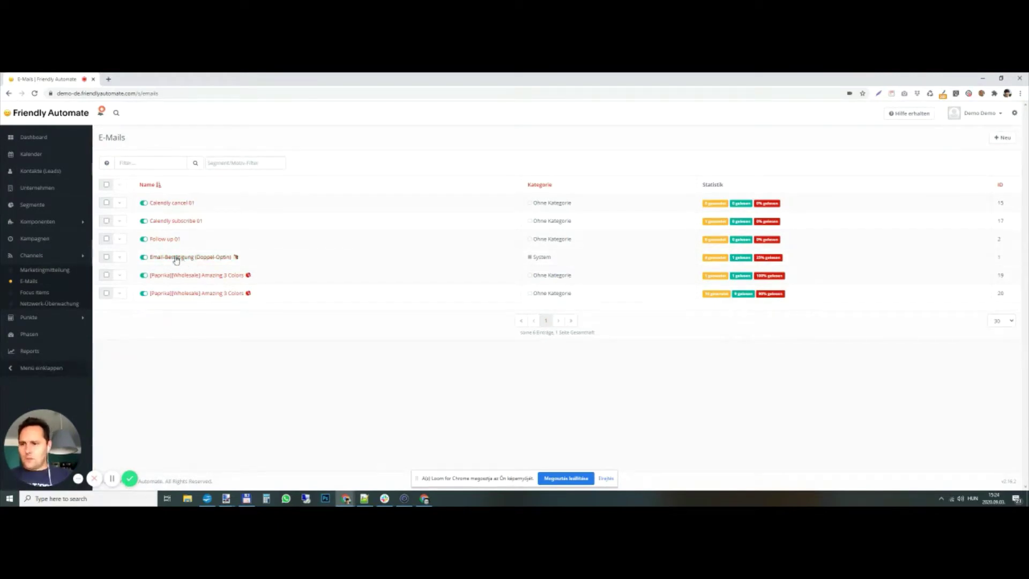
- Recheck the Paprika interest segment's contacts and the pending statistic of the Amazing 3 Colors email with ID 20
left_click(33, 205)
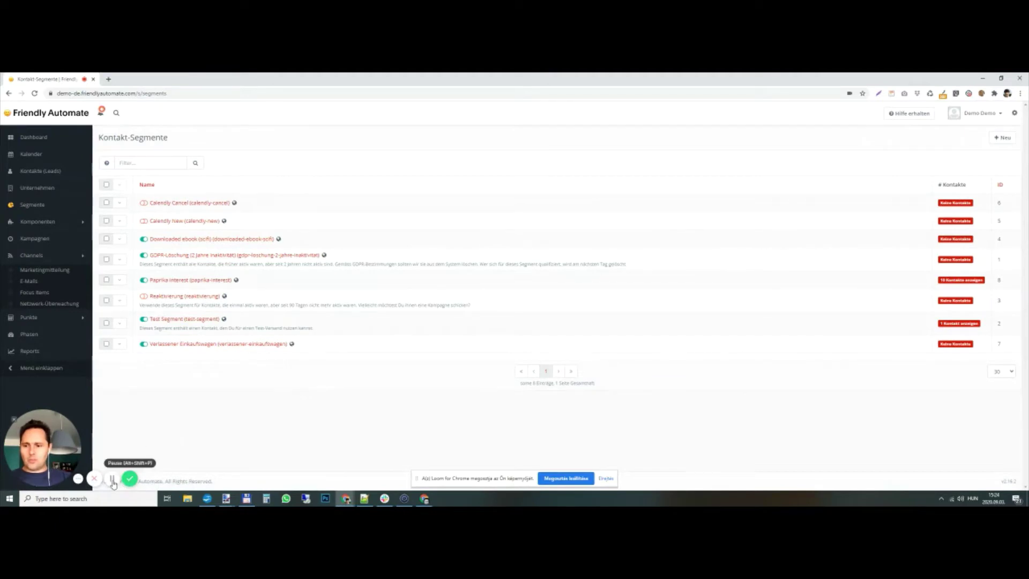
left_click(113, 475)
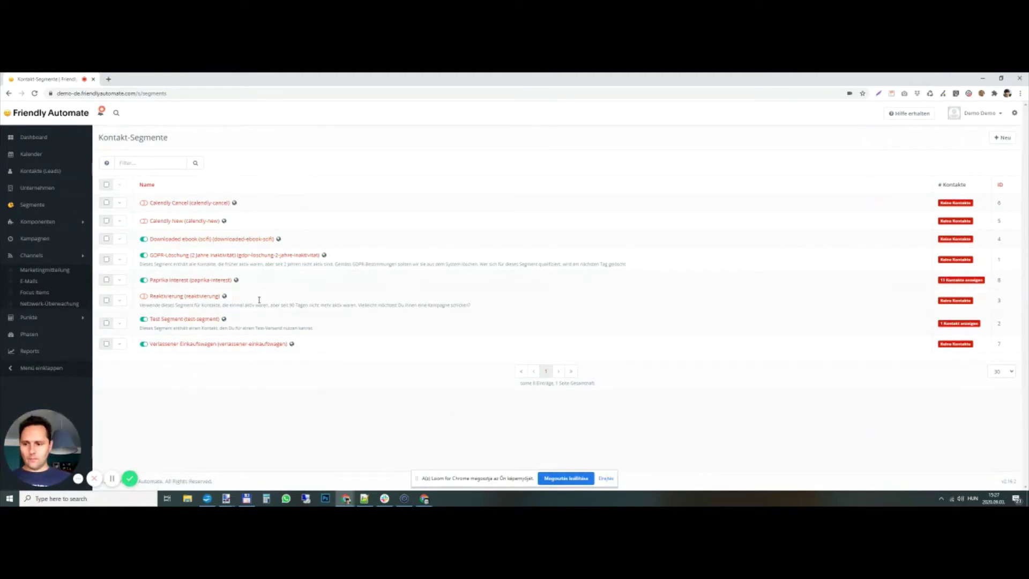
left_click(960, 279)
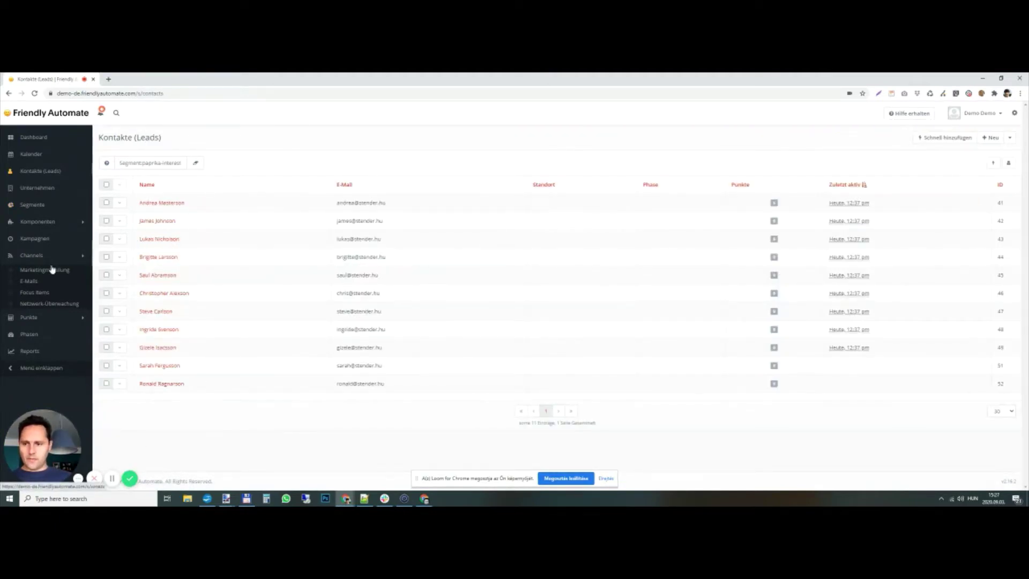
left_click(33, 281)
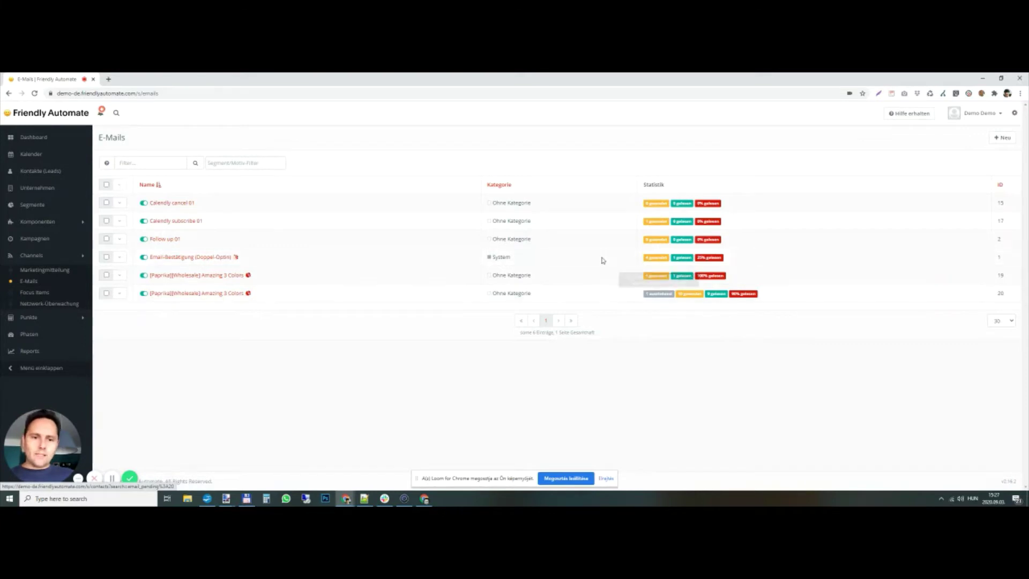
mouse_move(660, 294)
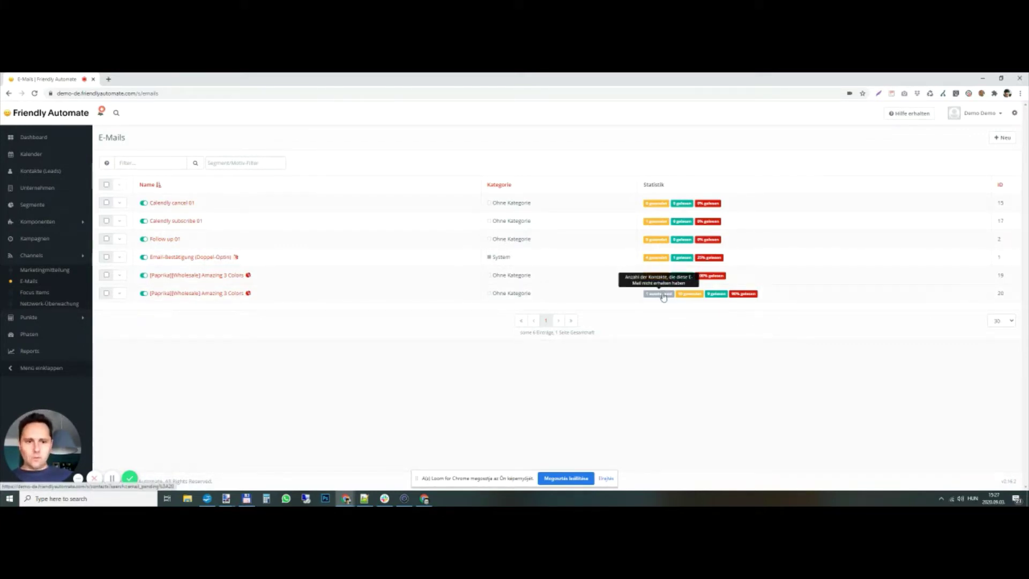
- Open the Amazing 3 Colors email with ID 20 for editing, review its publishing settings, and return to the email list's statistics
left_click(232, 295)
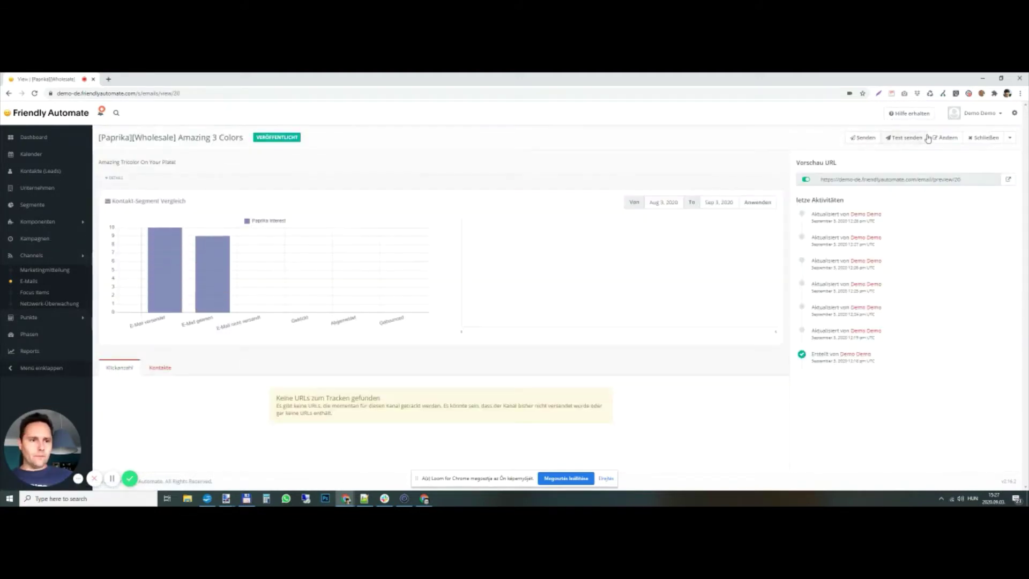
left_click(945, 138)
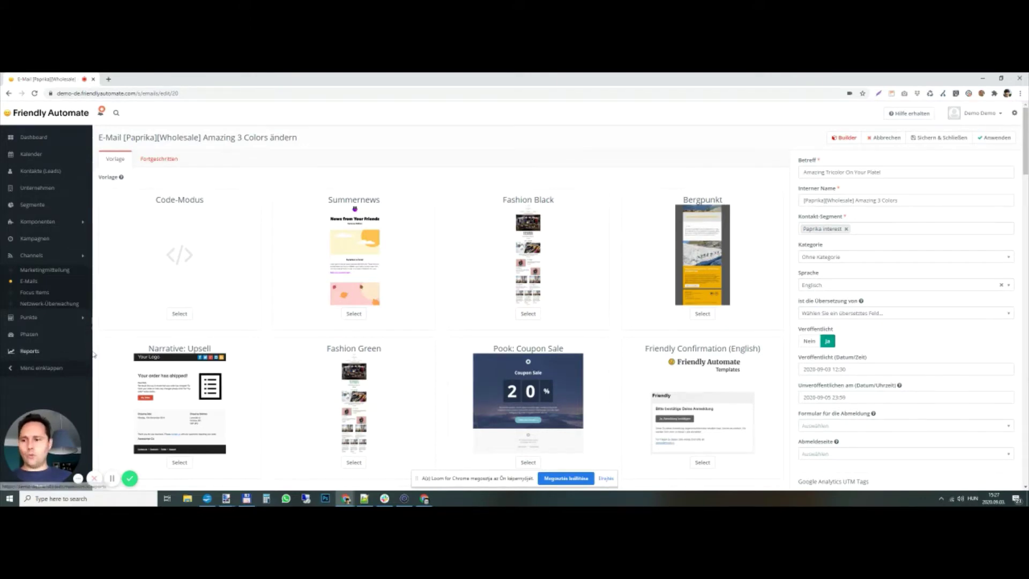
scroll(751, 369, "down", 5)
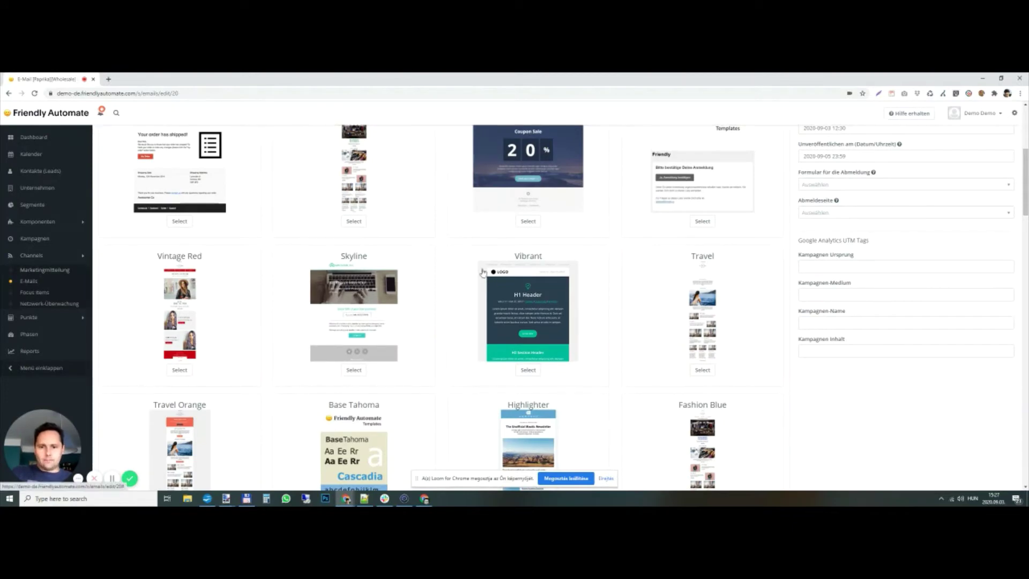
left_click(33, 283)
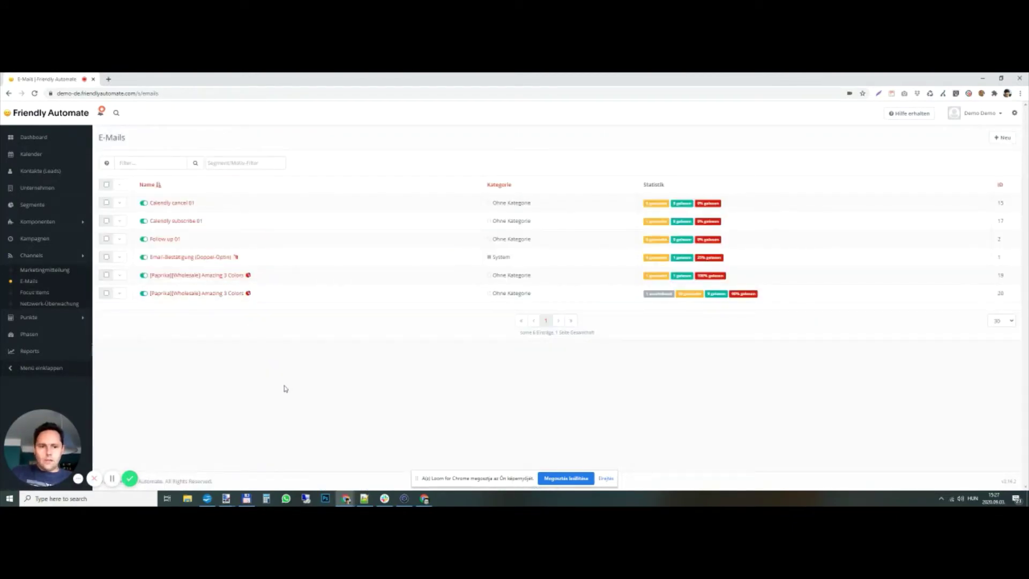
mouse_move(696, 298)
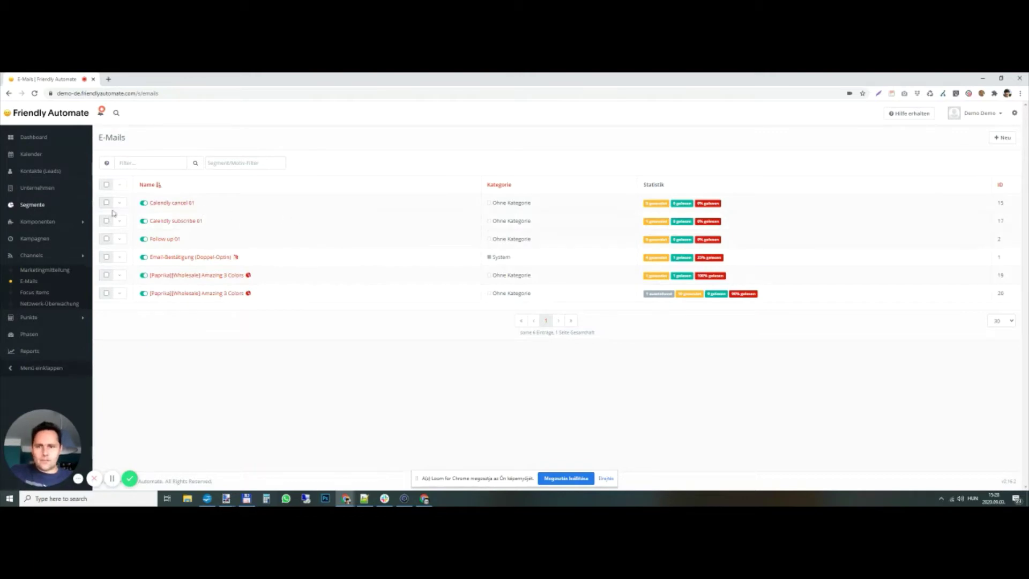
left_click(28, 205)
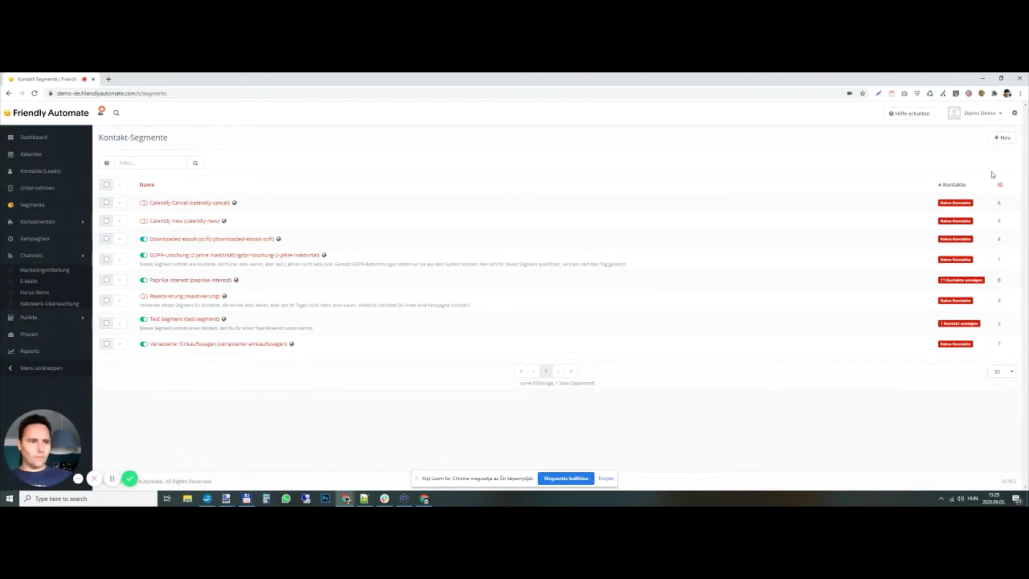
left_click(1003, 138)
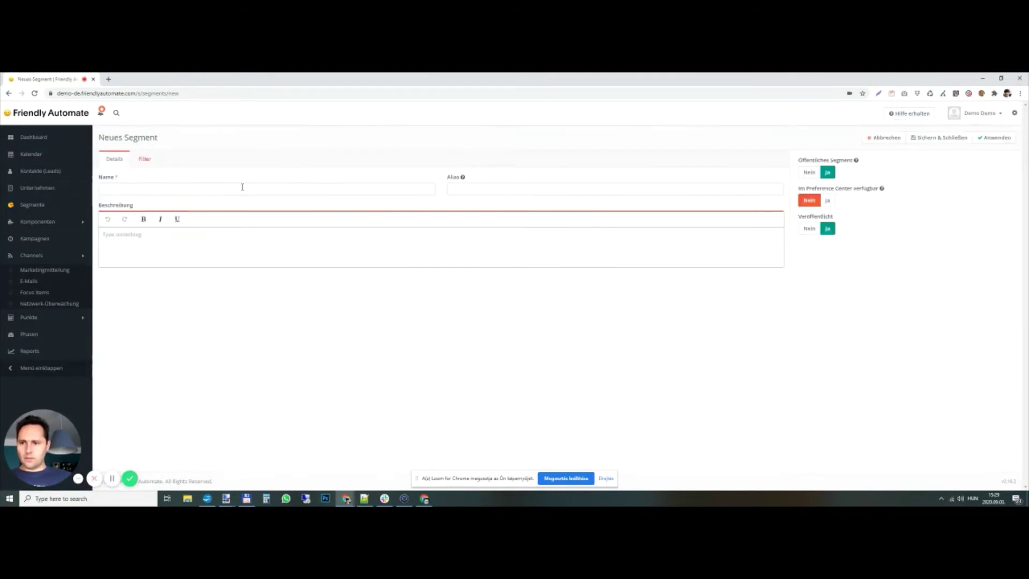
left_click(211, 189)
type("Pap")
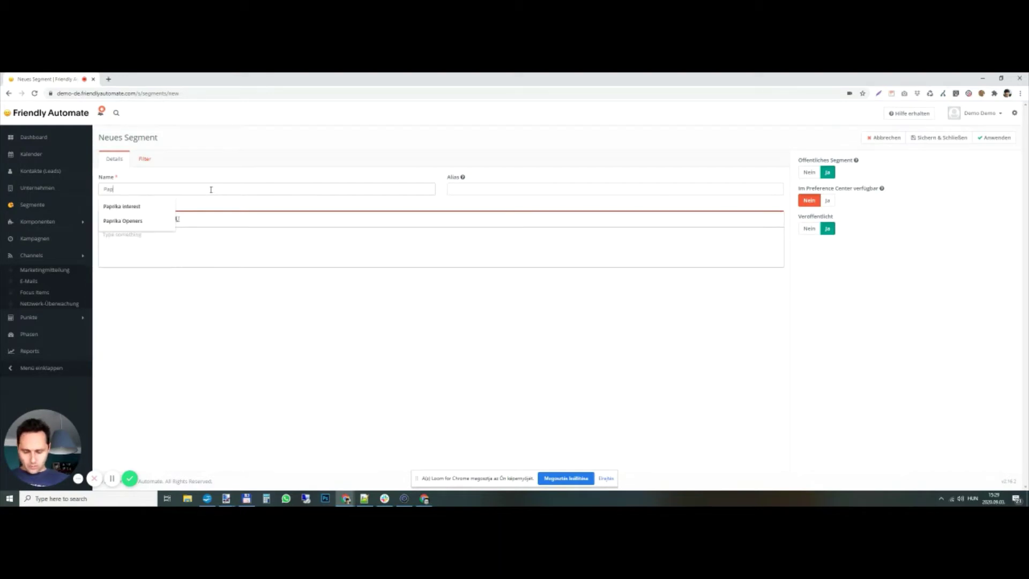
type("rika ope")
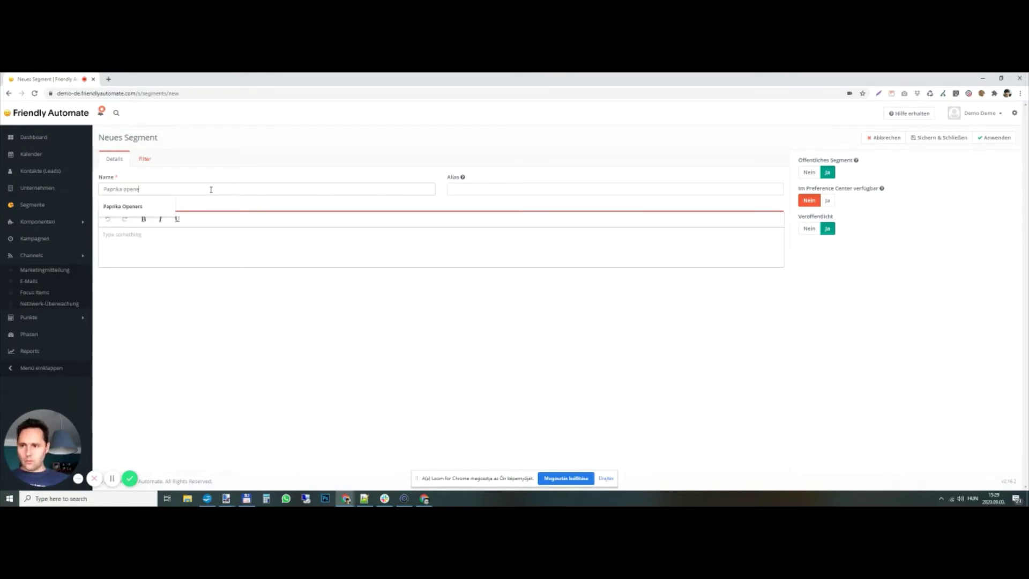
type("ne")
key("Down")
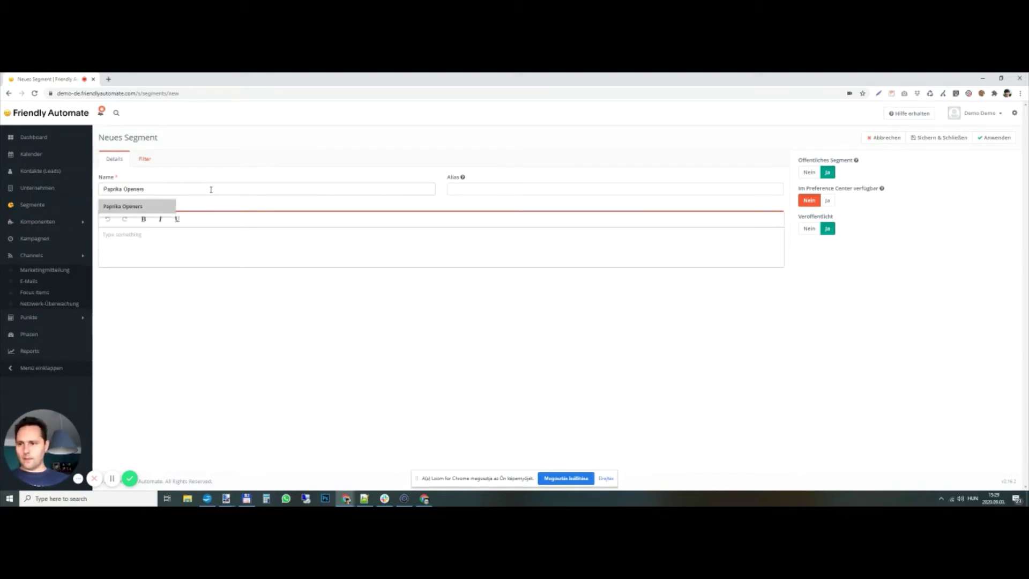
left_click(160, 211)
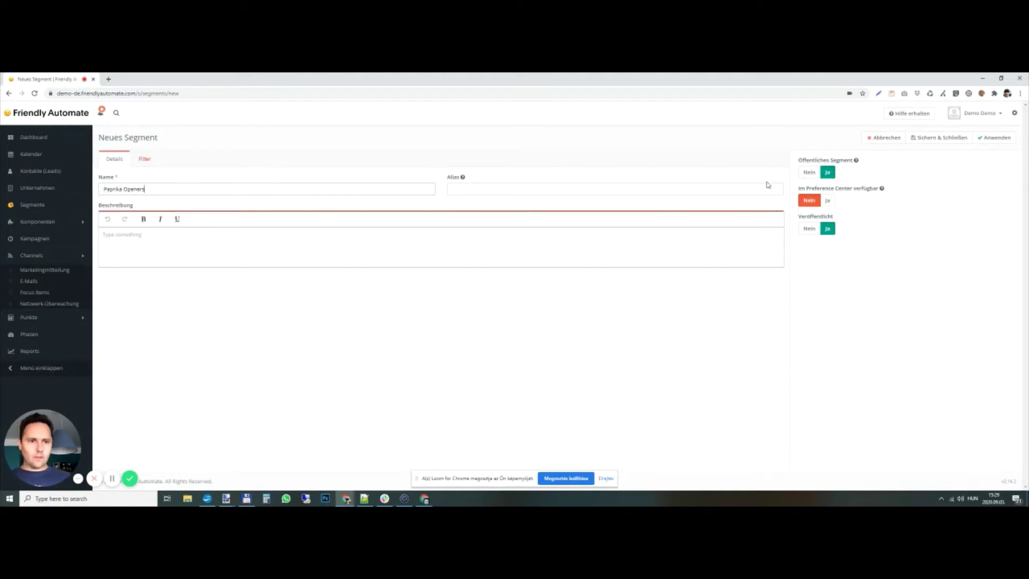
left_click(145, 159)
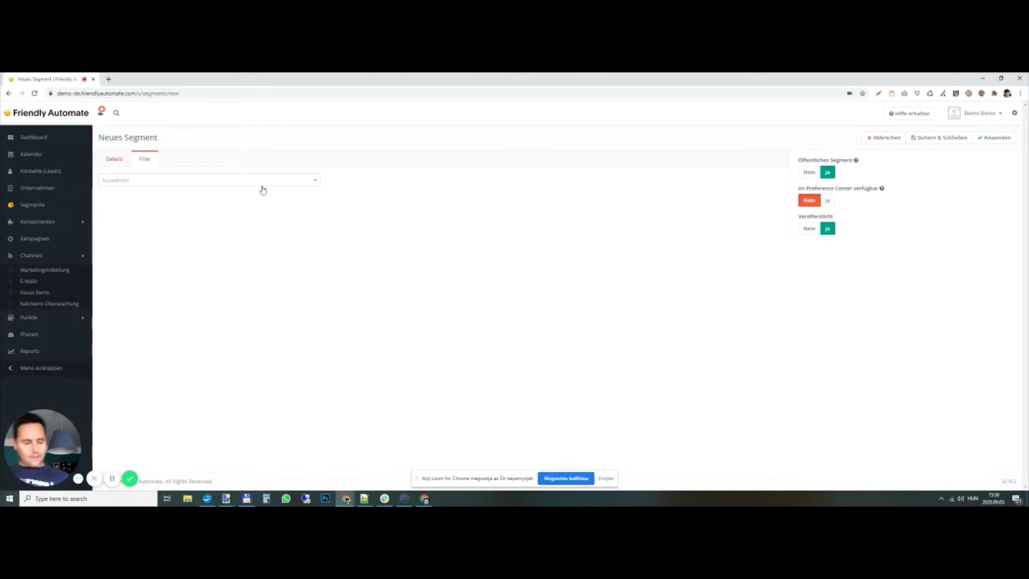
left_click(271, 183)
type("ge")
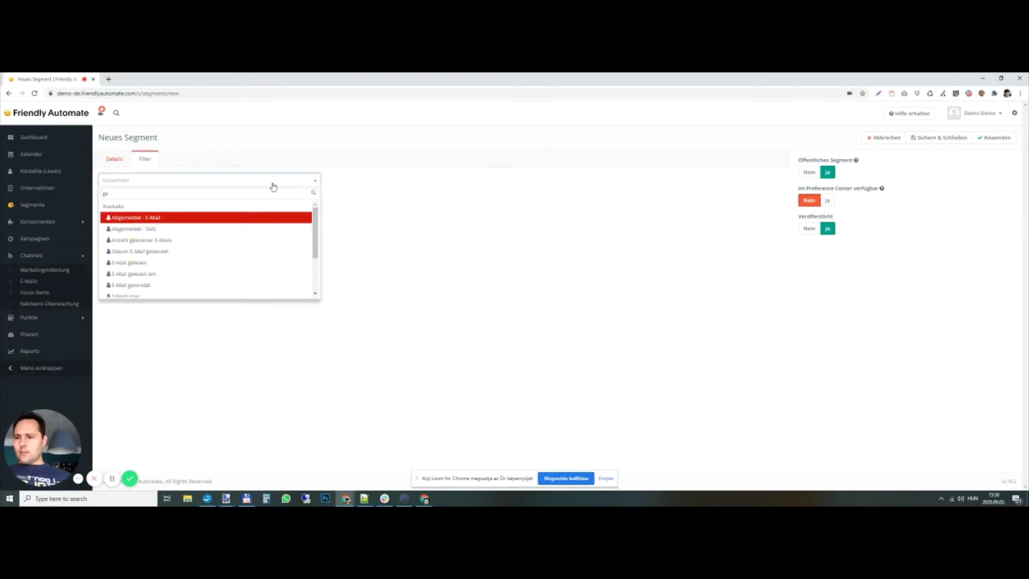
key("Down")
key("Down")
key("Down")
key("Down")
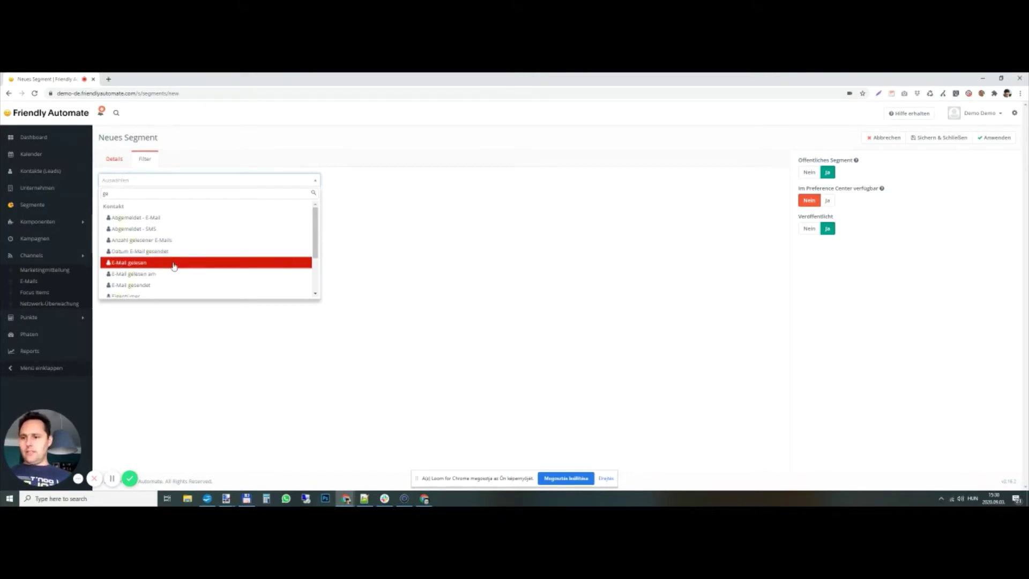
left_click(174, 264)
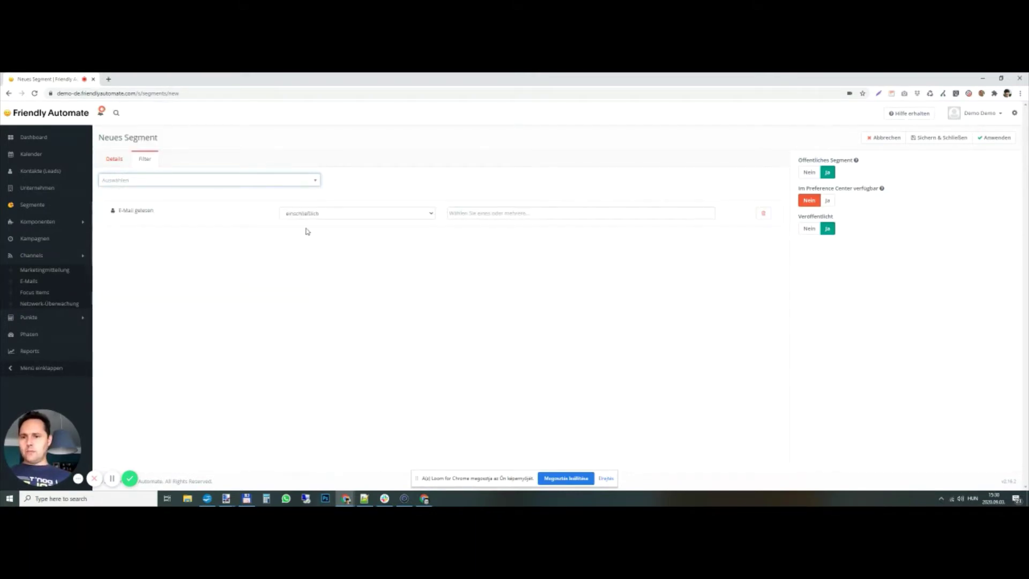
left_click(509, 214)
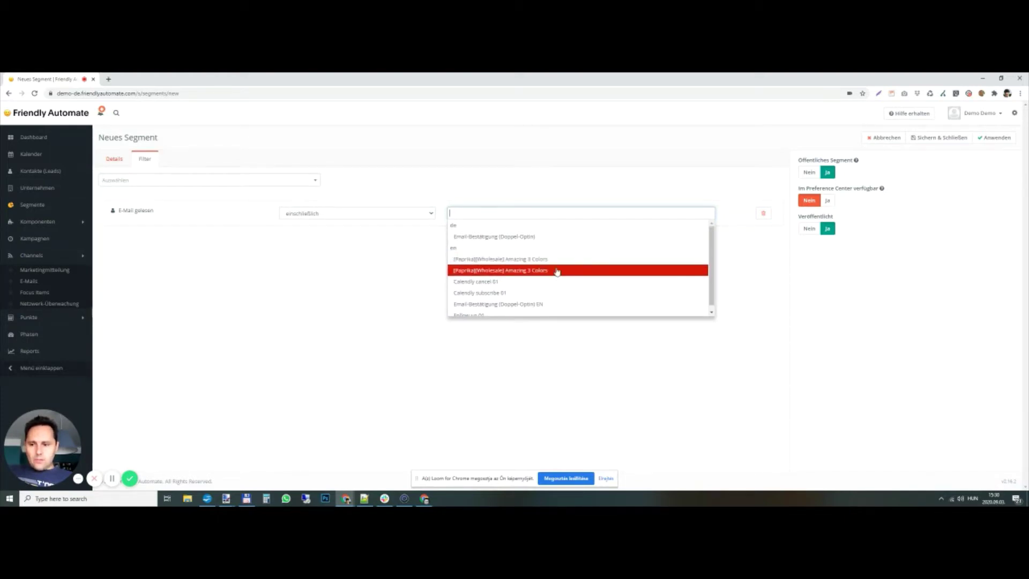
- Delete the [Paprika][Wholesale] Amazing 3 Colors email with ID 19 from the email list
left_click(30, 282)
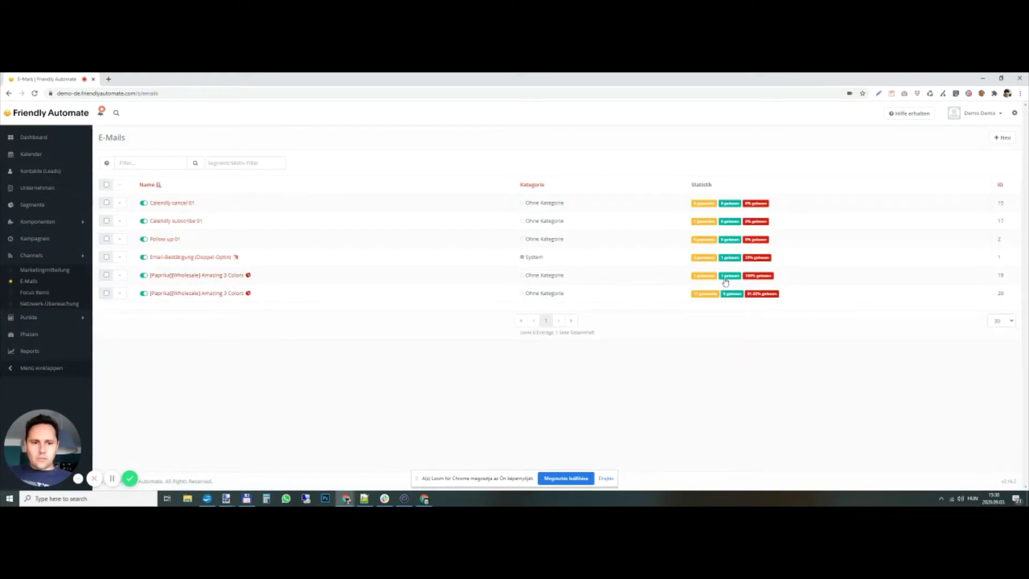
left_click(118, 277)
left_click(142, 322)
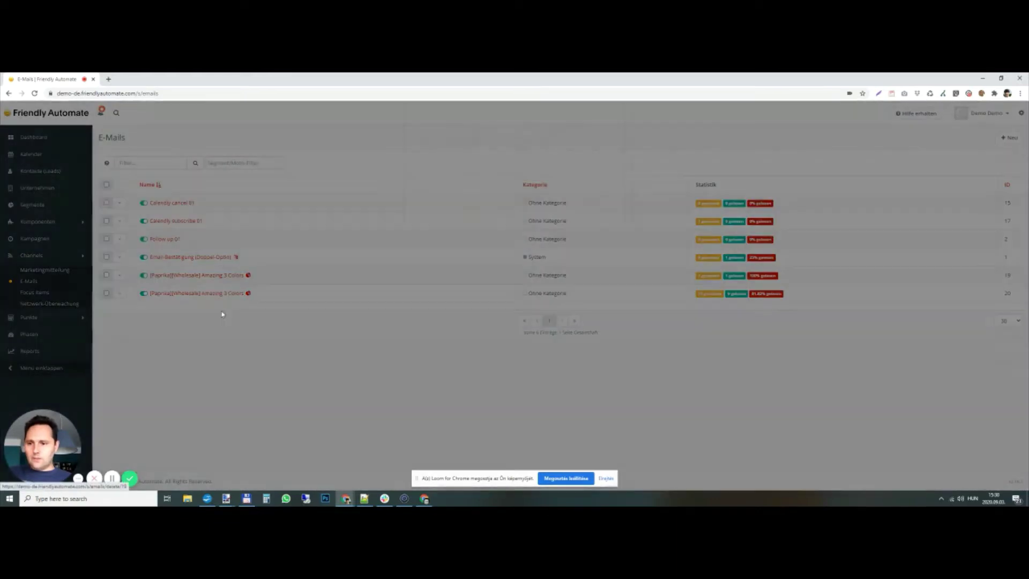
left_click(533, 188)
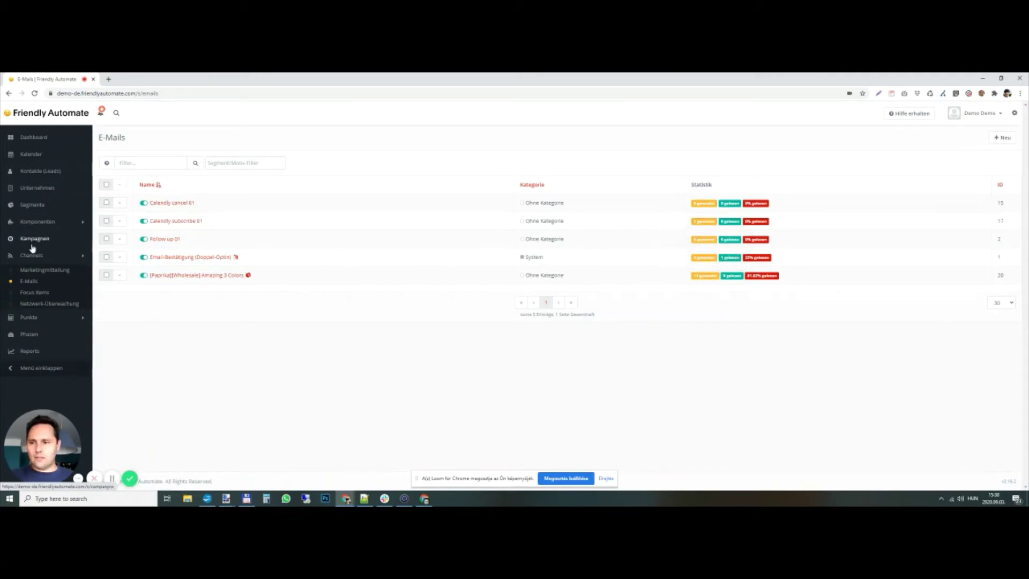
- View the contacts filtered by the paprika-interest segment and clear that filter
left_click(40, 171)
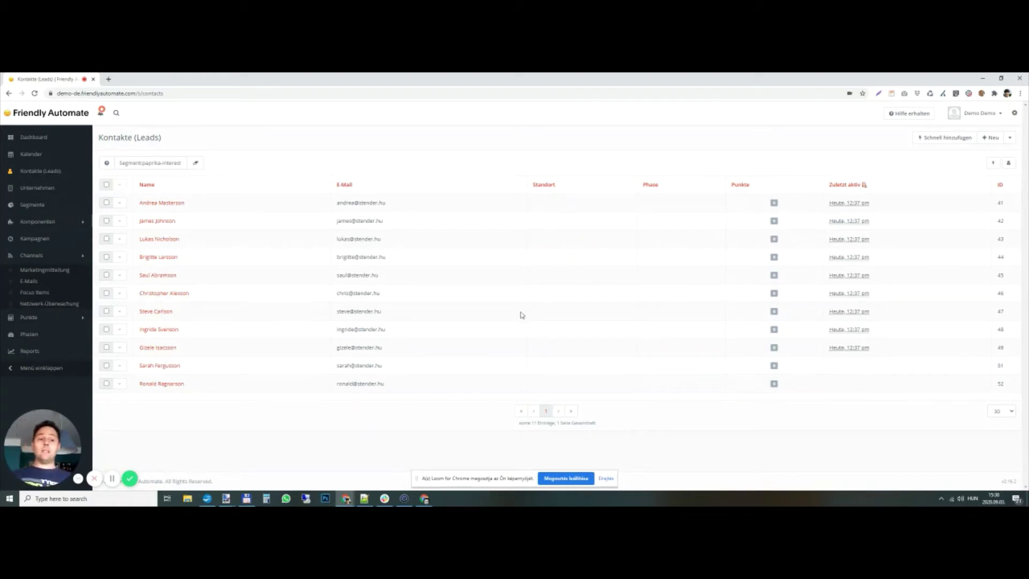
left_click(194, 163)
- Start a new contact segment and name it Paprika Openers
left_click(33, 204)
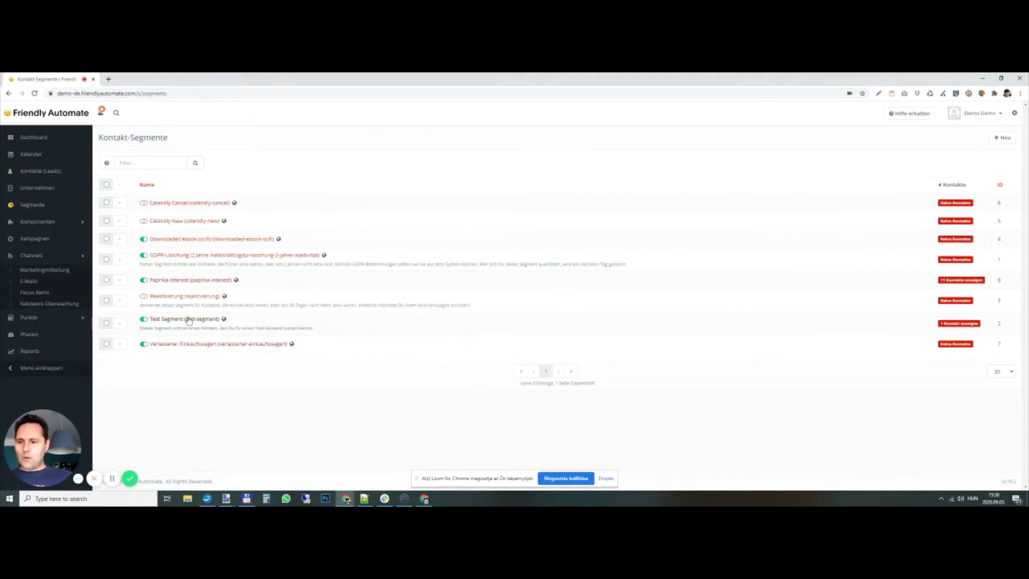
left_click(1002, 138)
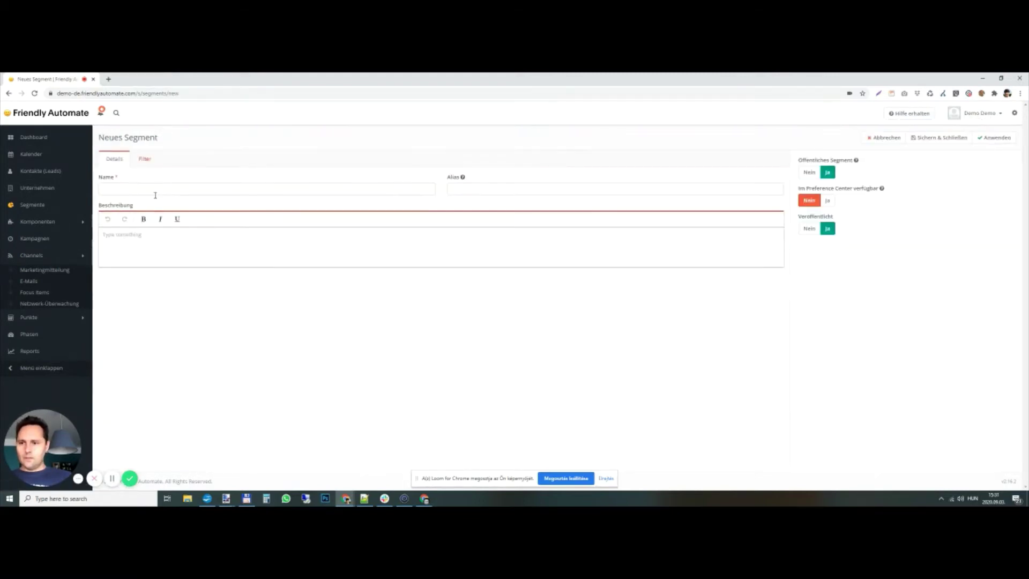
left_click(160, 187)
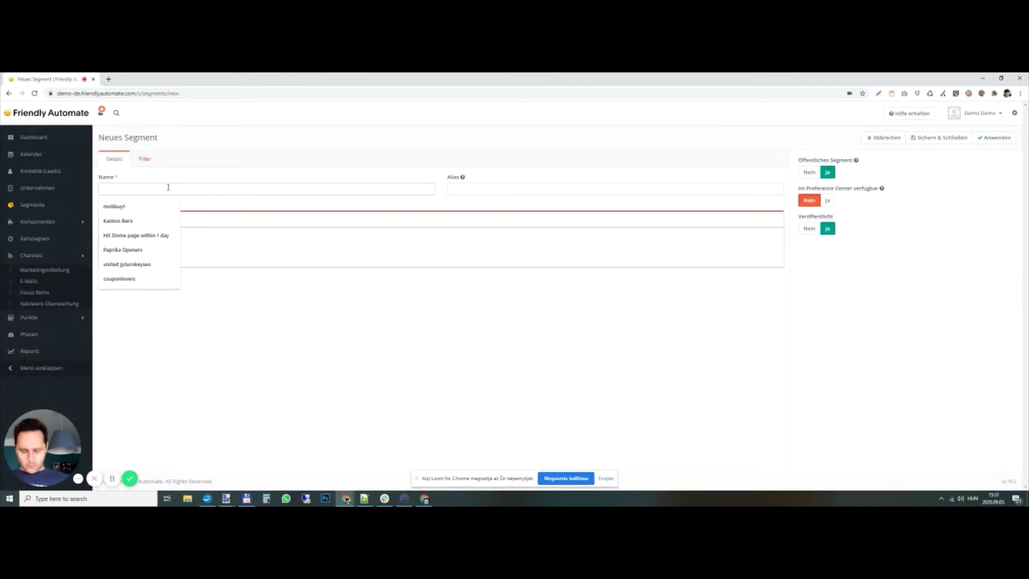
type("Pa")
key("Down")
key("Return")
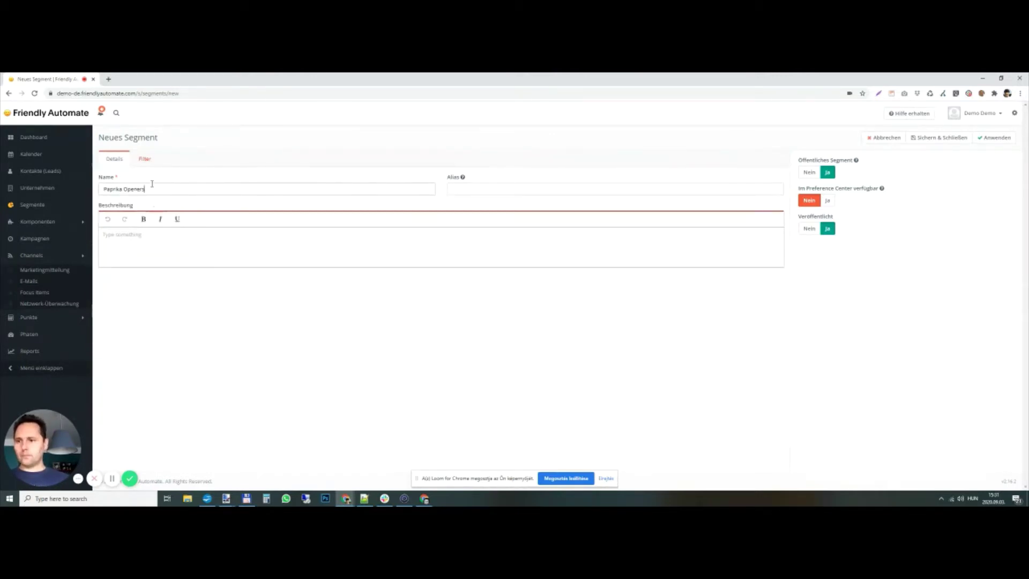
- Add an "E-Mail gelesen" filter including the [Paprika][Wholesale] Amazing 3 Colors email, then save and close the segment
left_click(144, 158)
left_click(175, 183)
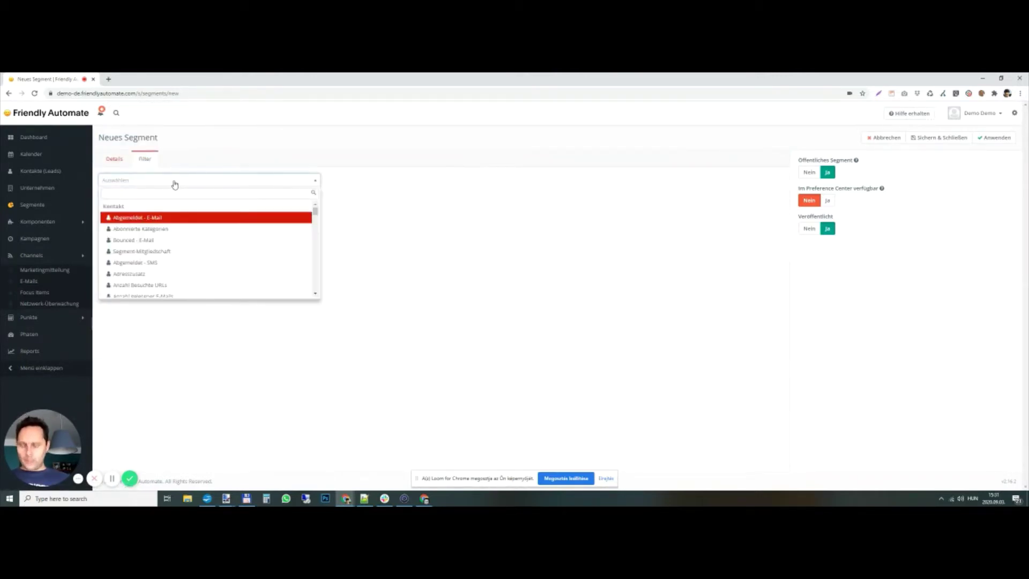
type("geles")
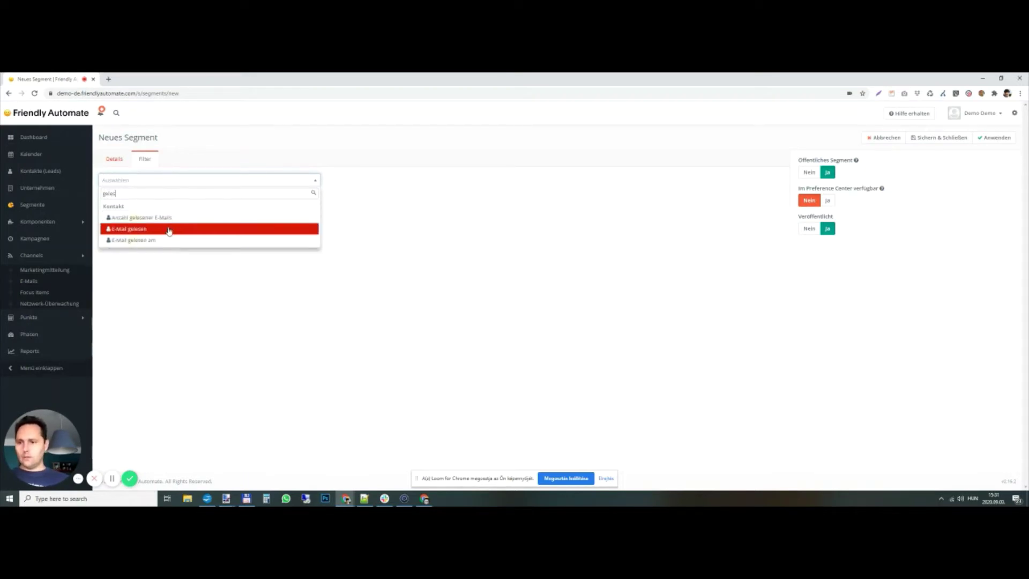
left_click(170, 229)
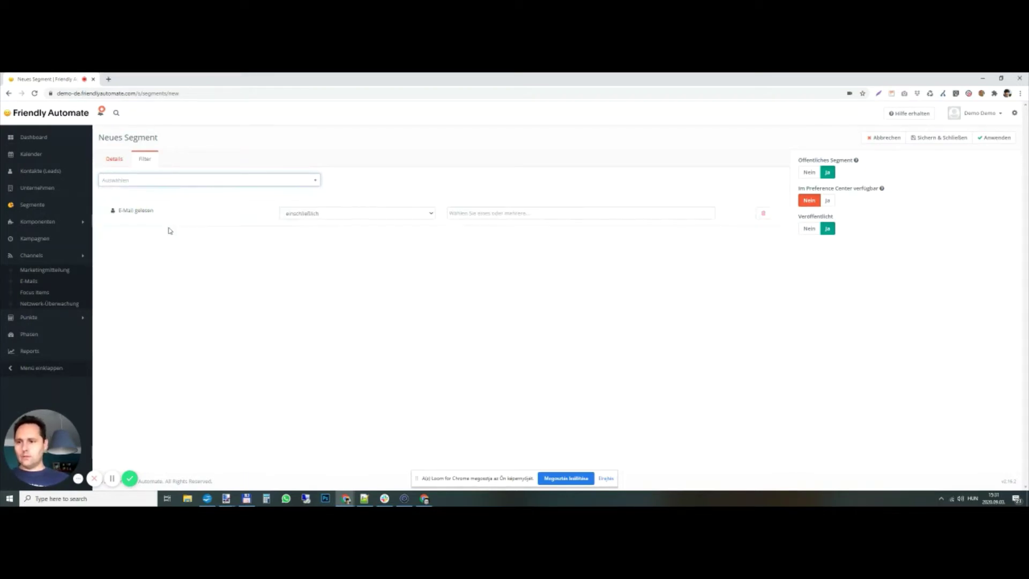
left_click(533, 214)
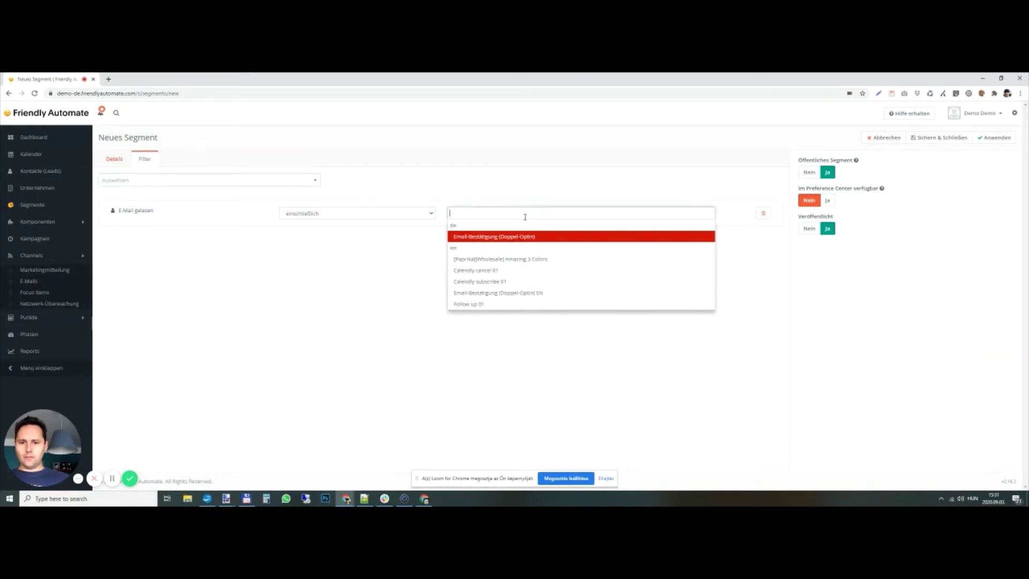
left_click(525, 261)
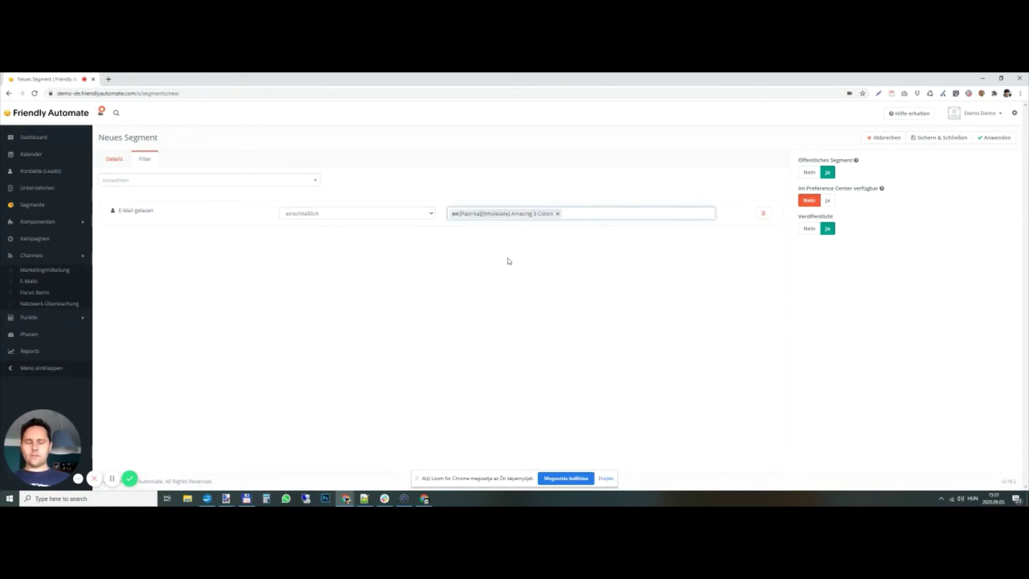
left_click(604, 212)
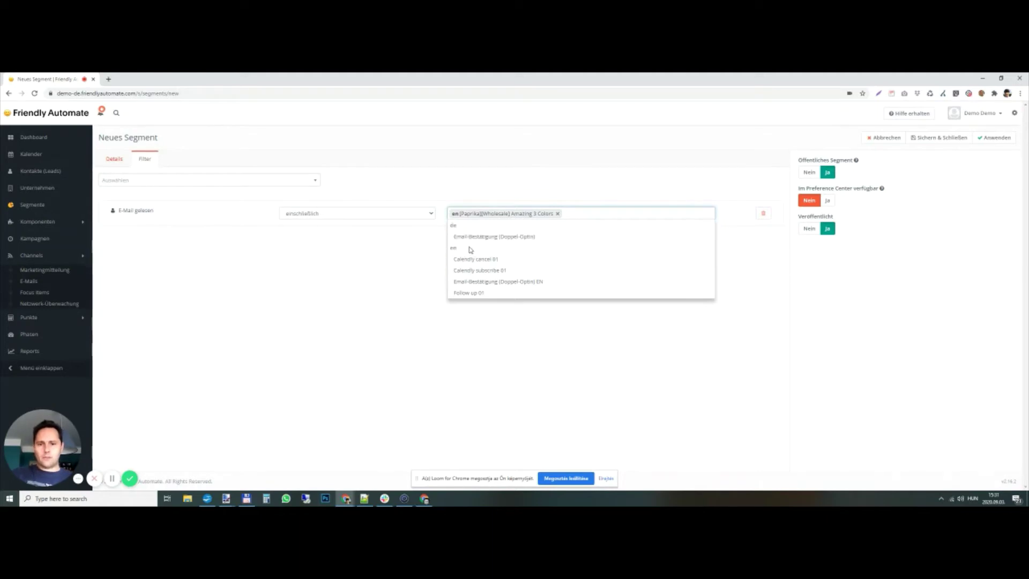
left_click(360, 269)
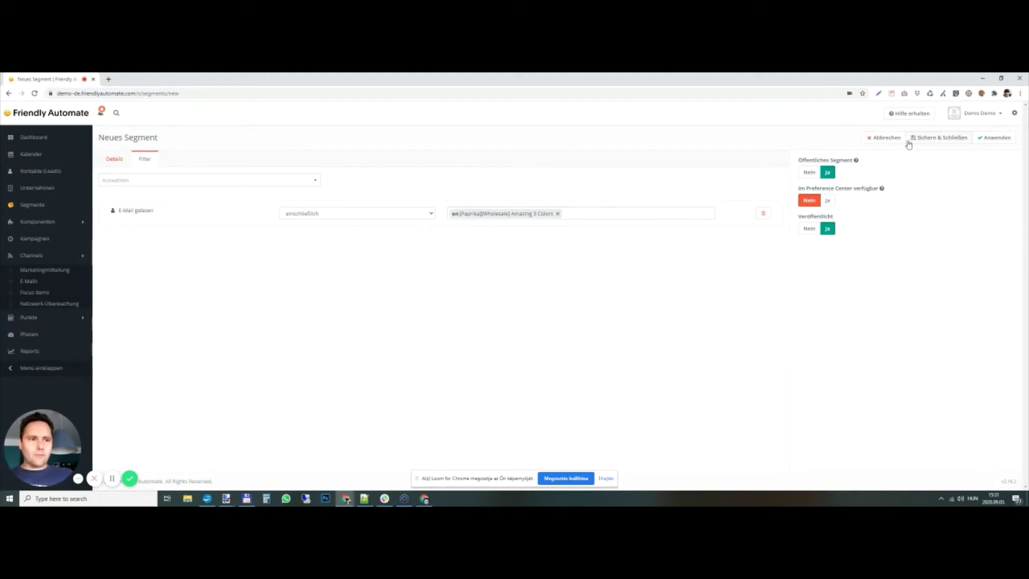
left_click(940, 138)
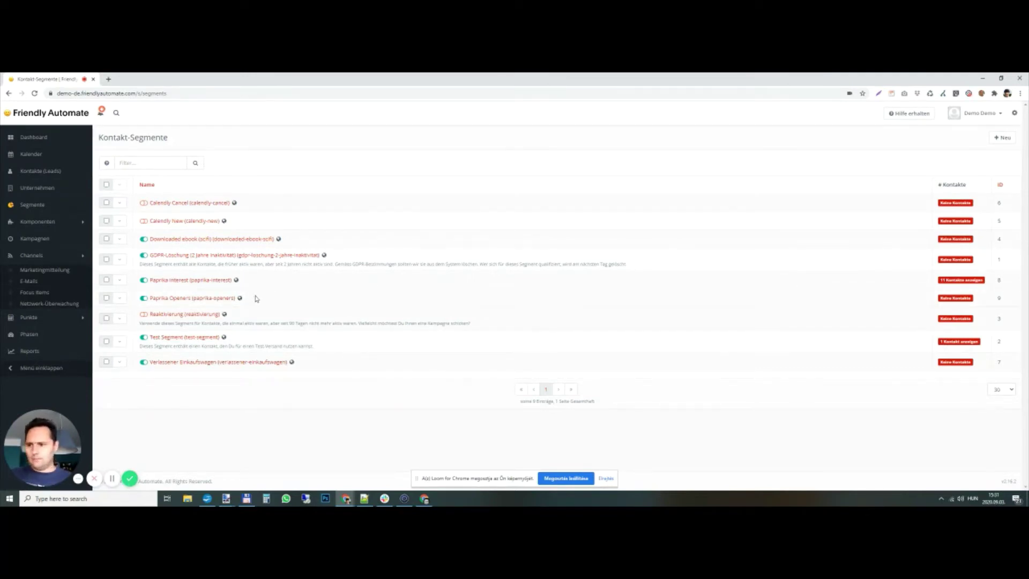
- Duplicate the [Paprika][Wholesale] Amazing 3 Colors email with ID 20 as a new segment email
left_click(28, 281)
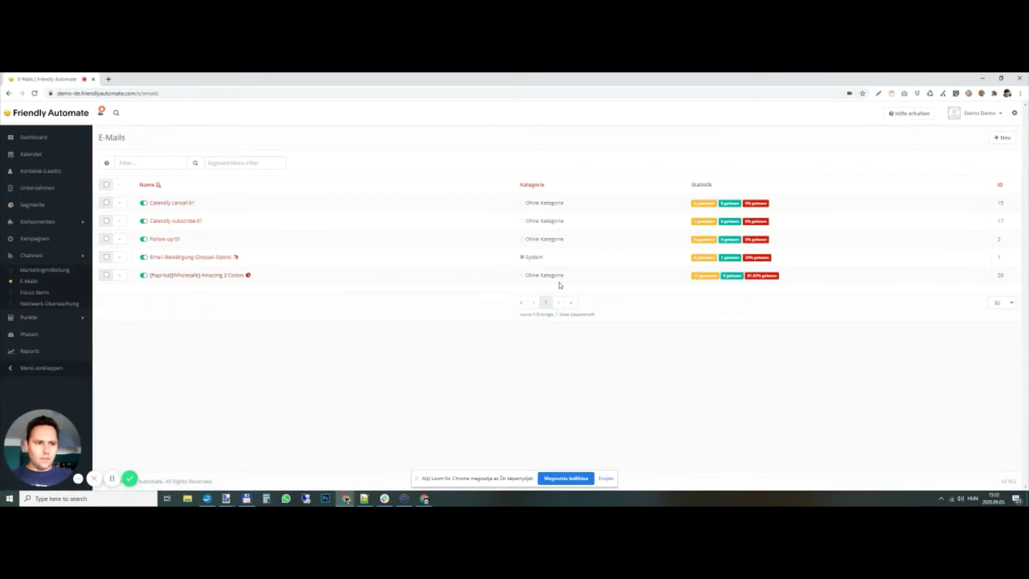
left_click(119, 277)
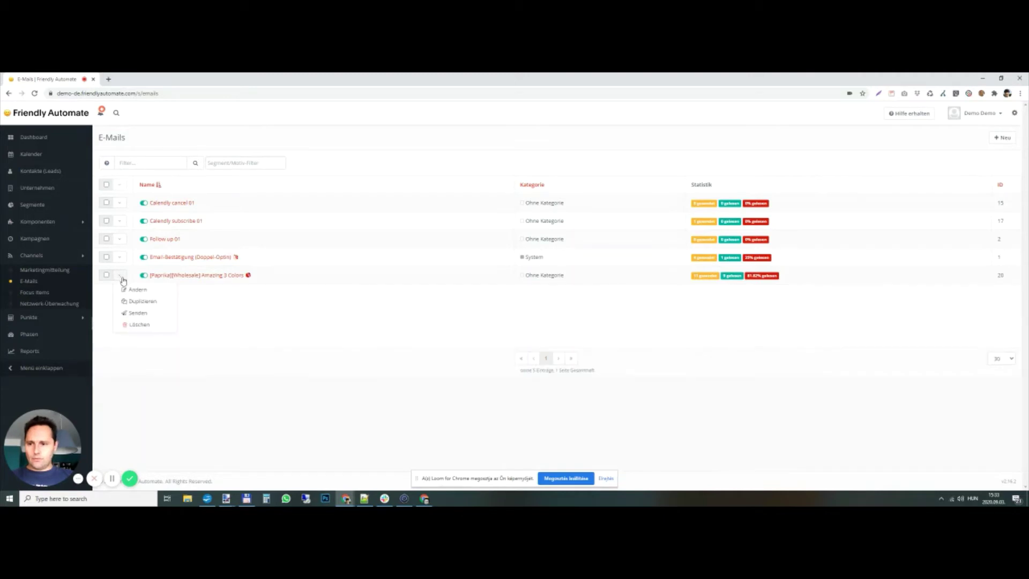
left_click(127, 300)
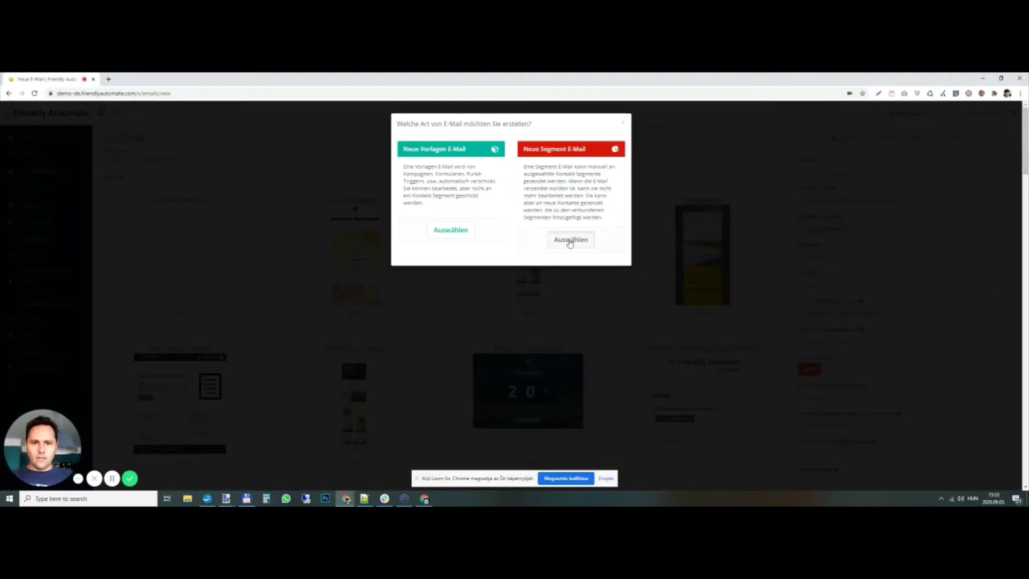
left_click(569, 239)
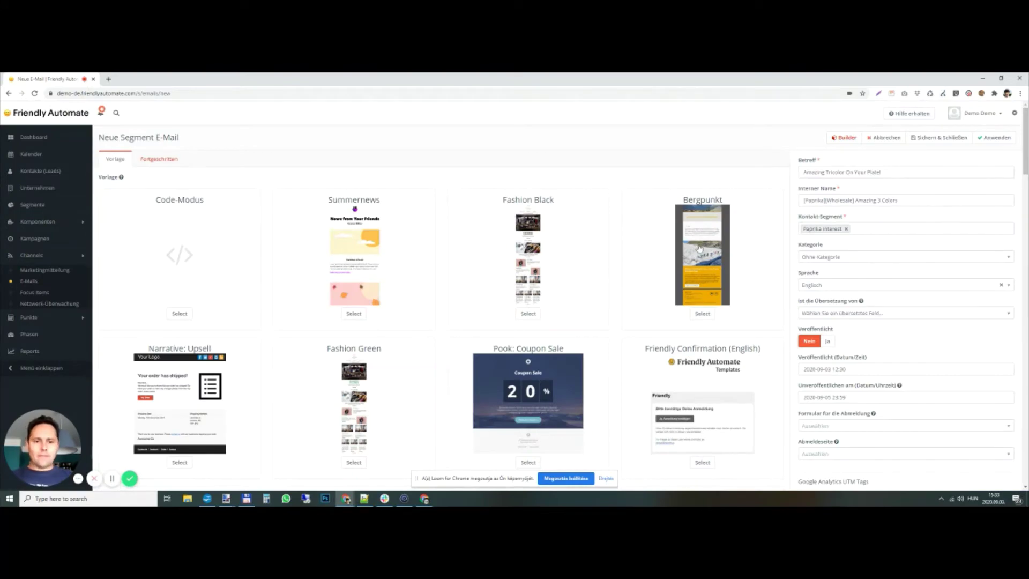
- Open the duplicated email in the builder and delete the section with the large red chili photo
left_click(829, 143)
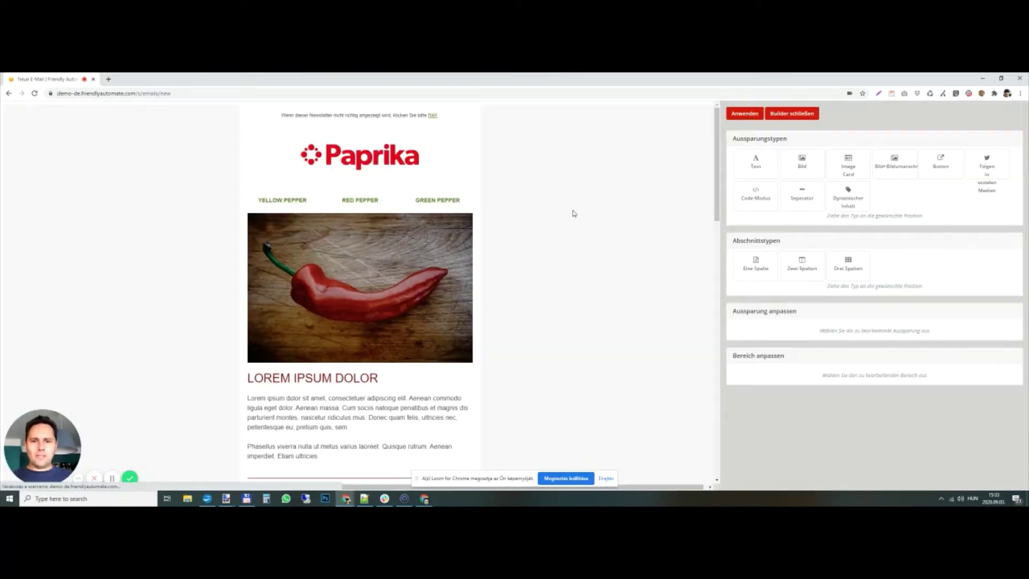
scroll(423, 260, "down", 5)
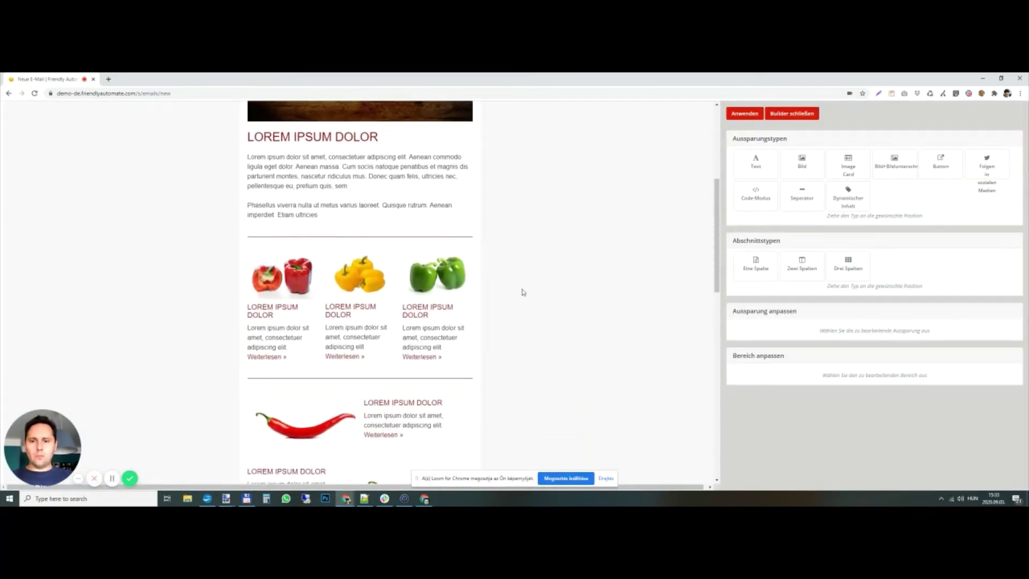
left_click(183, 297)
scroll(122, 314, "up", 4)
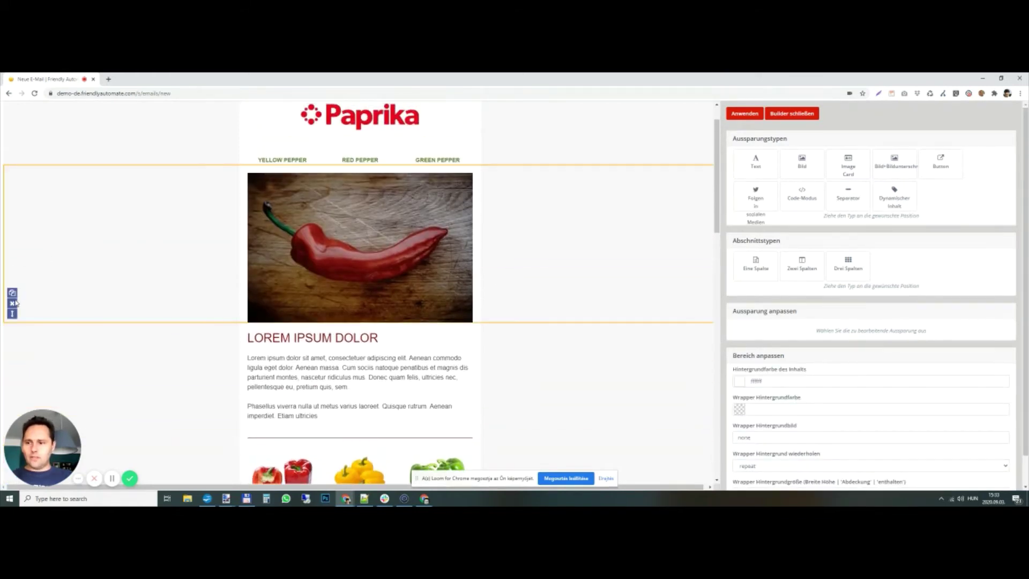
left_click(12, 303)
left_click(552, 148)
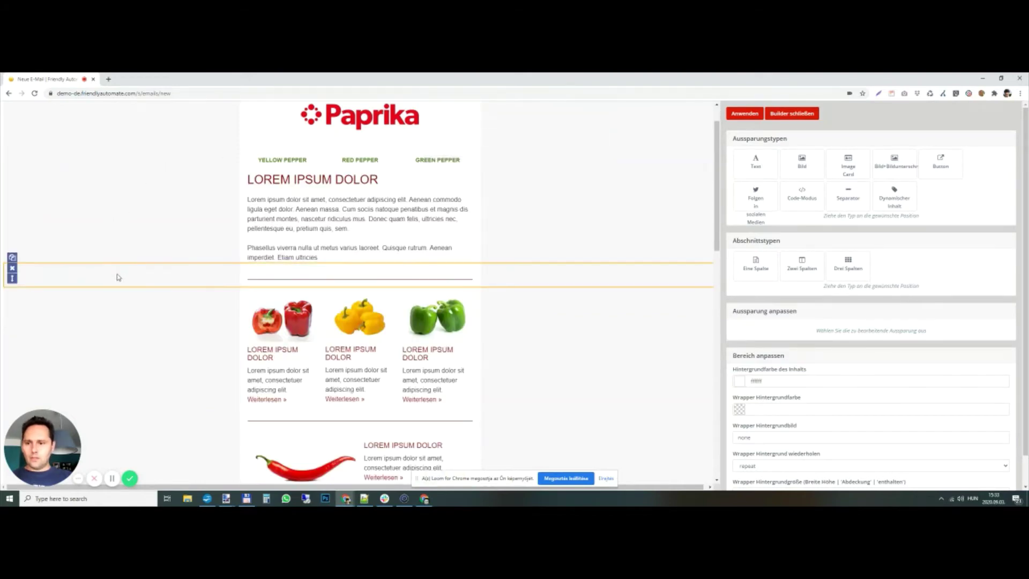
- Delete the separator above the three-pepper row, both small red chili sections and the leftover separator below them
left_click(13, 268)
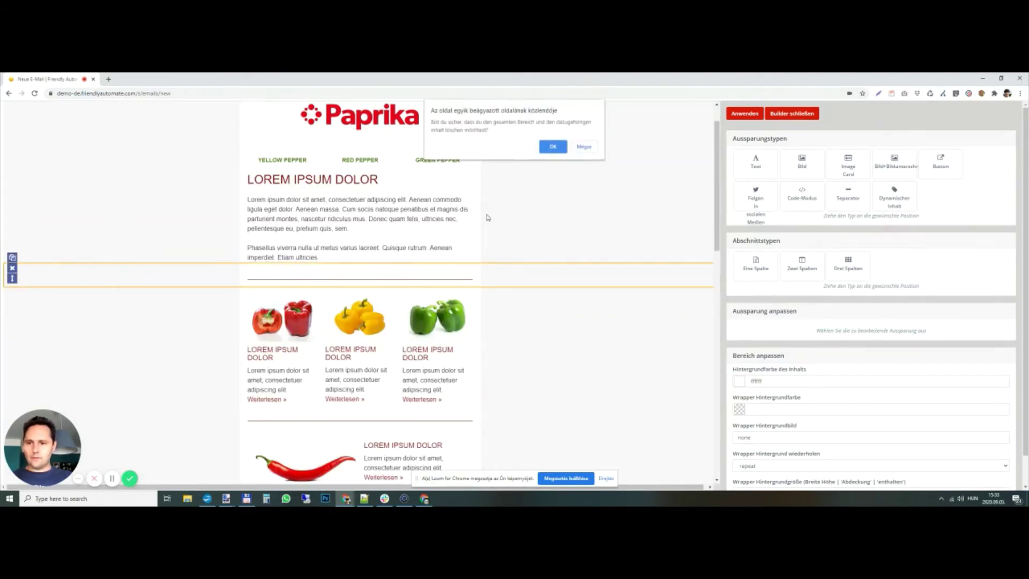
left_click(552, 147)
scroll(110, 311, "down", 3)
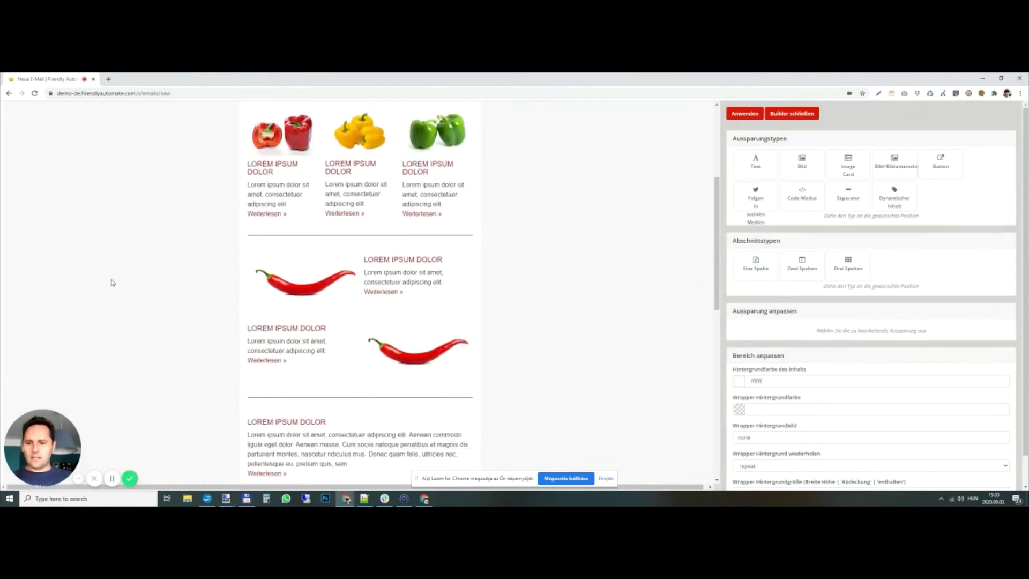
left_click(12, 293)
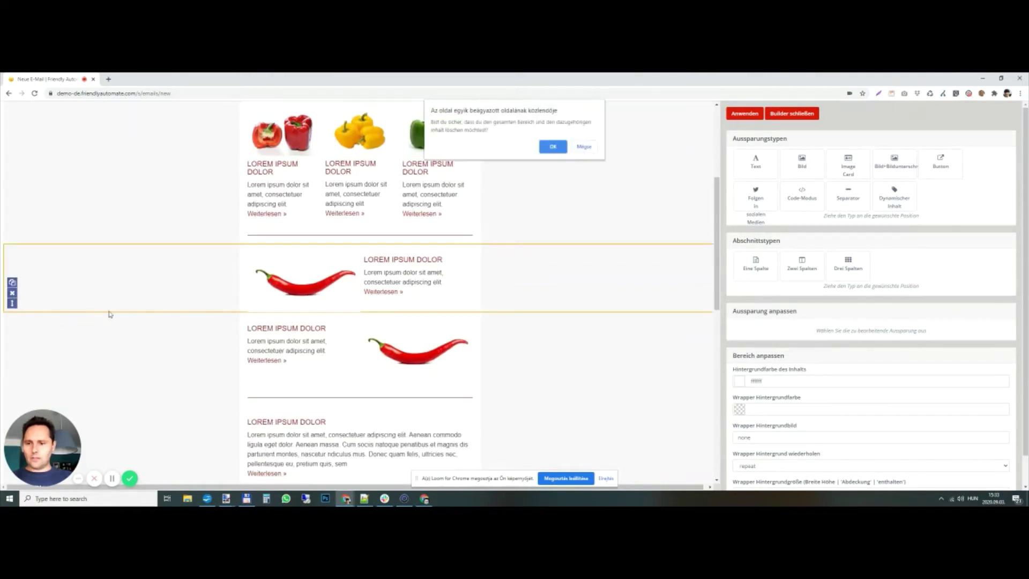
left_click(554, 146)
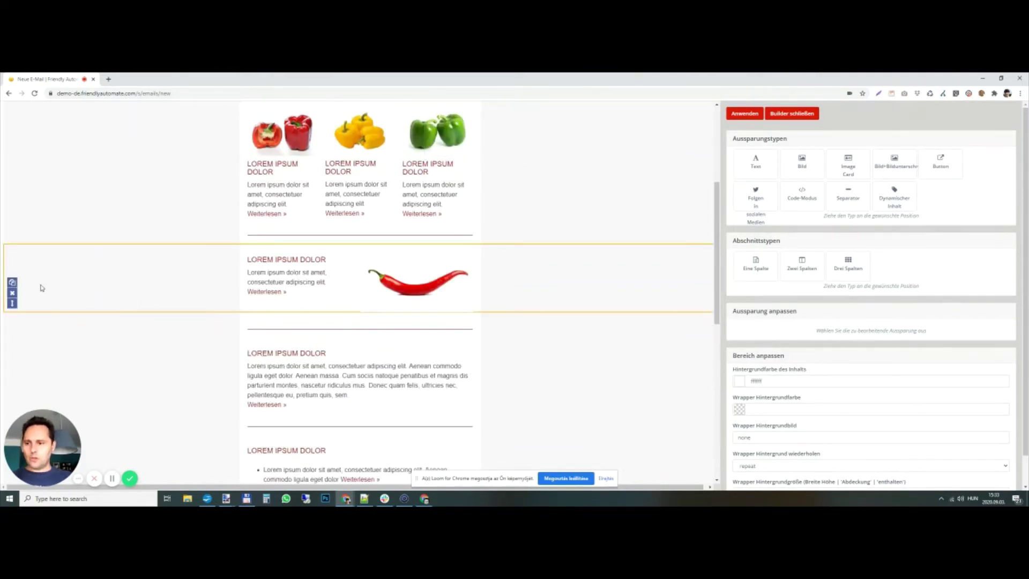
left_click(12, 293)
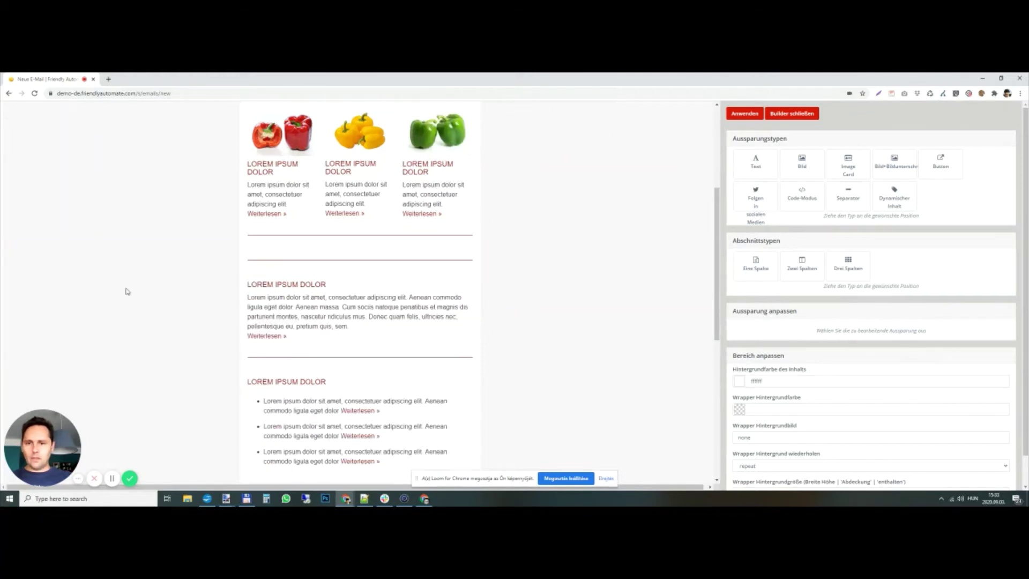
left_click(552, 146)
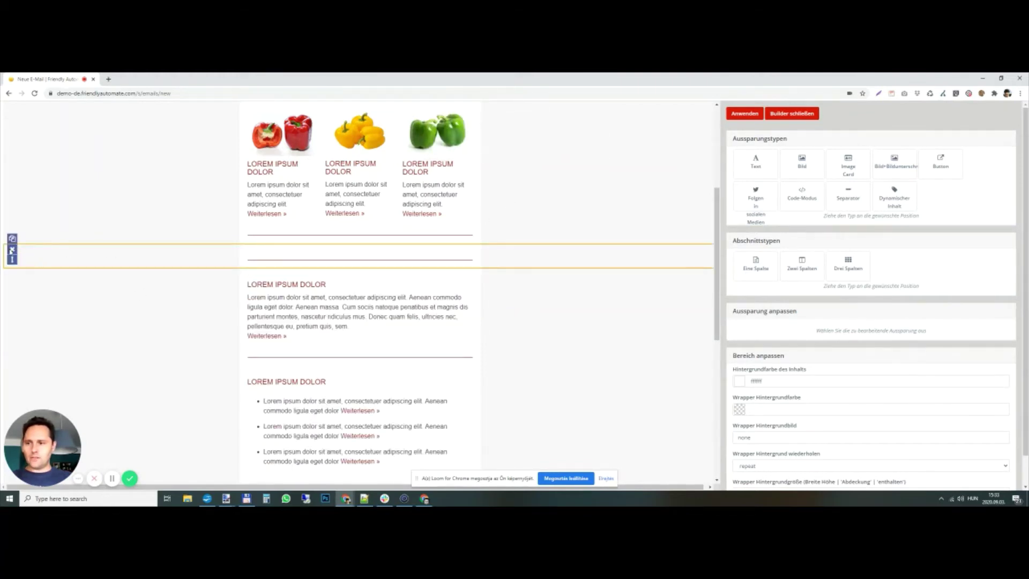
left_click(12, 250)
left_click(552, 147)
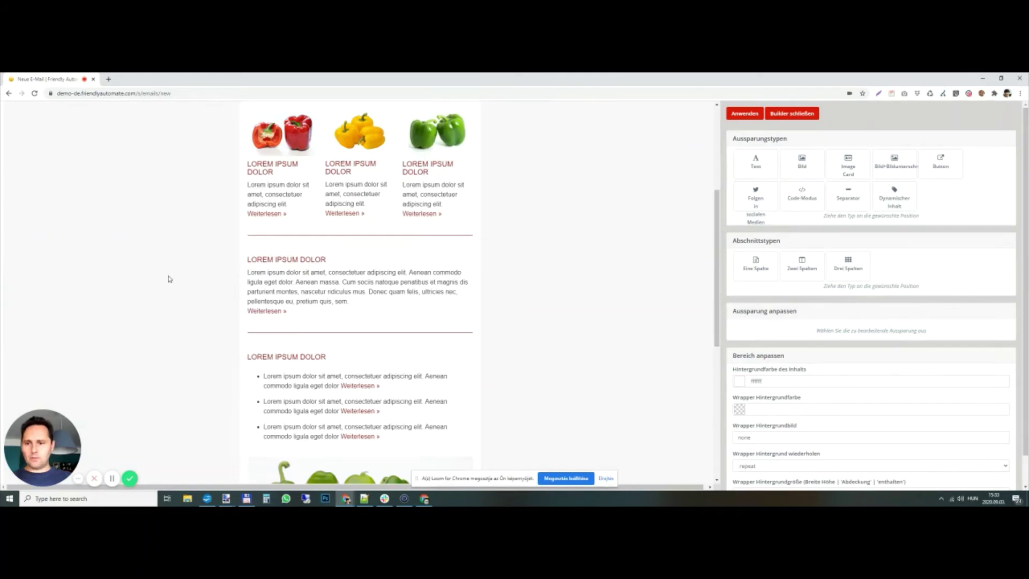
- Delete the bulleted list section, the large green pepper photo section and the redundant separator beneath it
scroll(172, 328, "down", 2)
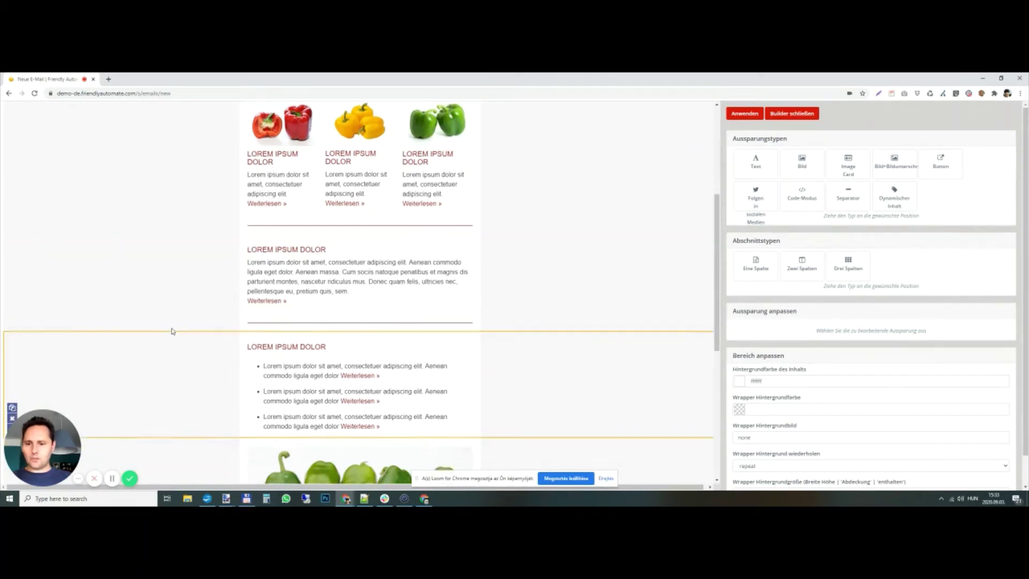
left_click(13, 308)
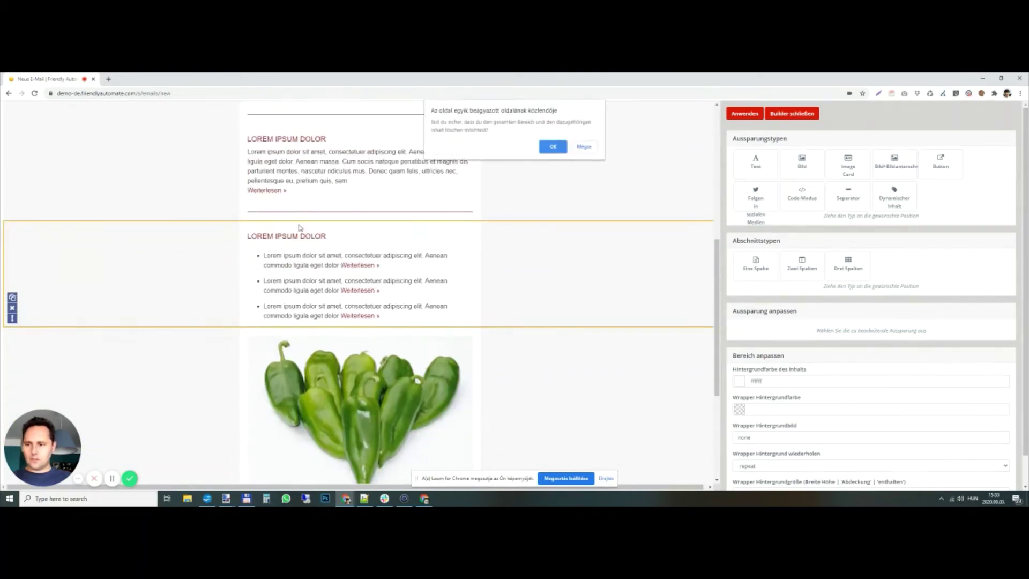
left_click(544, 151)
mouse_move(71, 285)
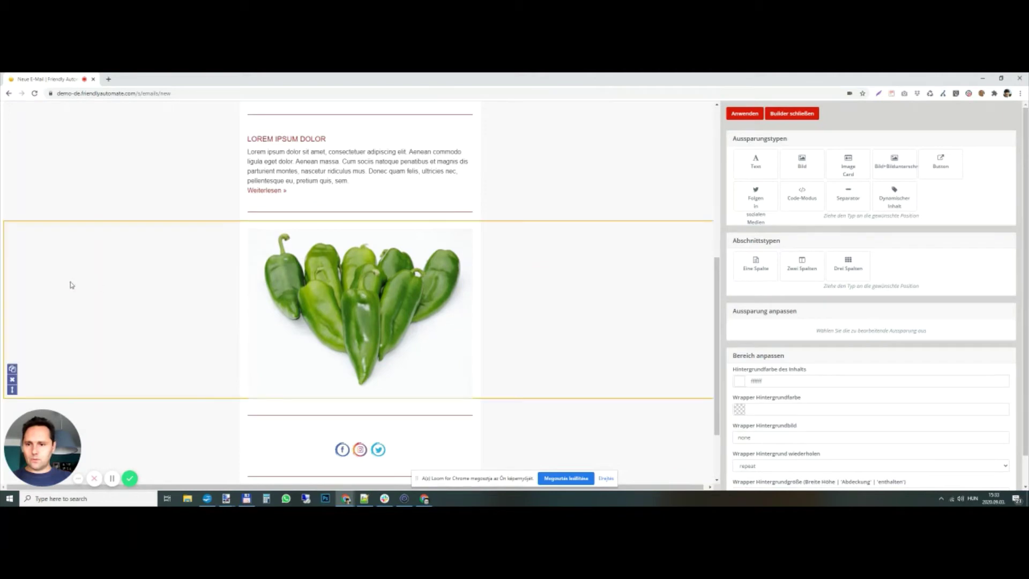
left_click(12, 380)
left_click(544, 151)
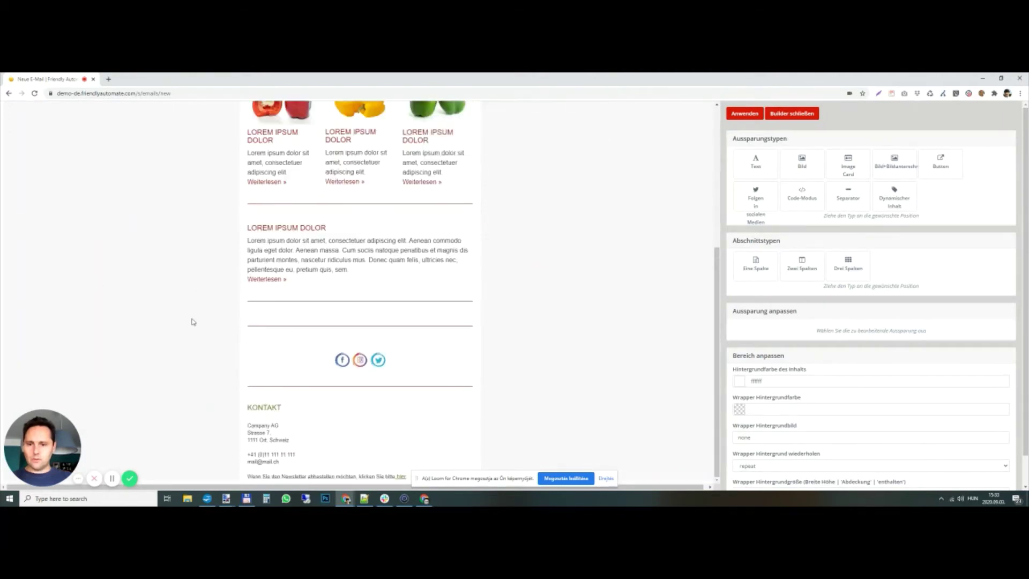
mouse_move(48, 326)
left_click(12, 315)
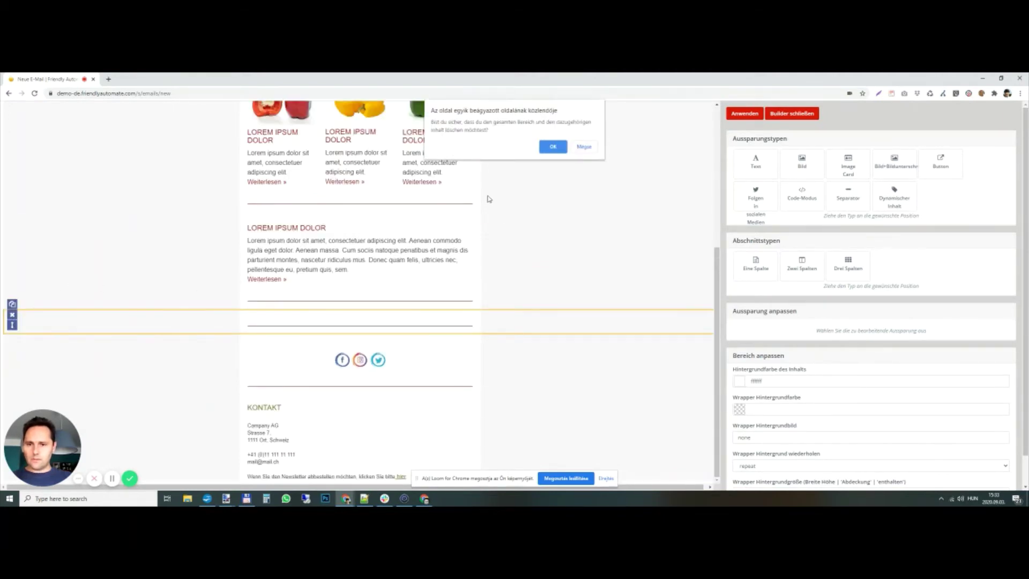
left_click(550, 148)
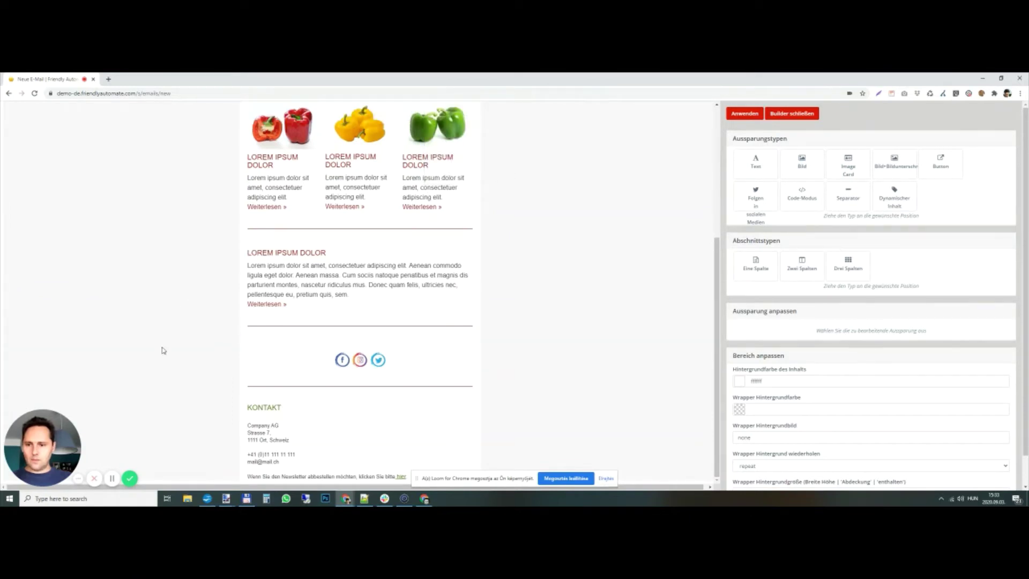
- Delete the social media icons section and the extra separator above the contact block
mouse_move(53, 352)
left_click(13, 351)
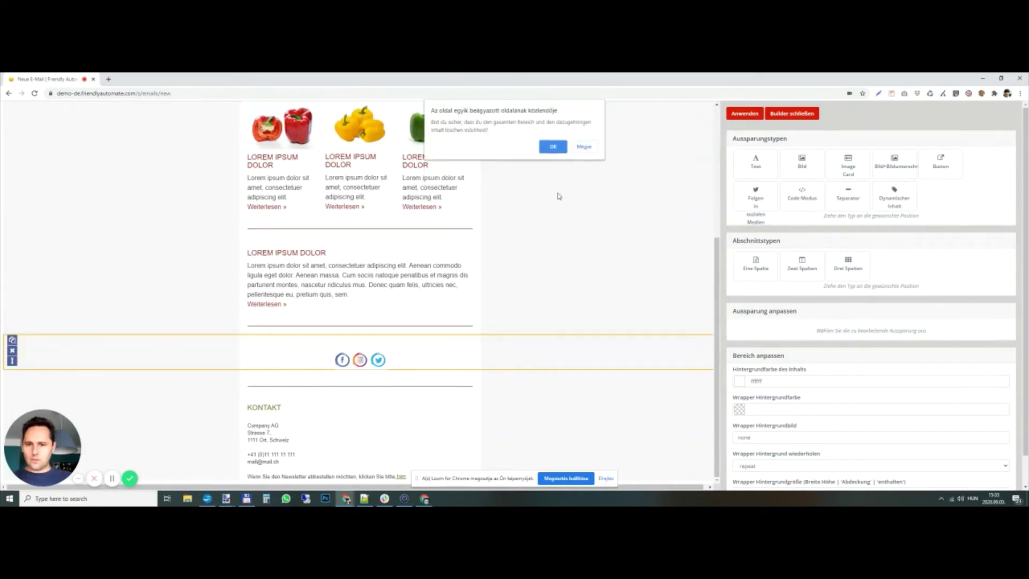
left_click(550, 151)
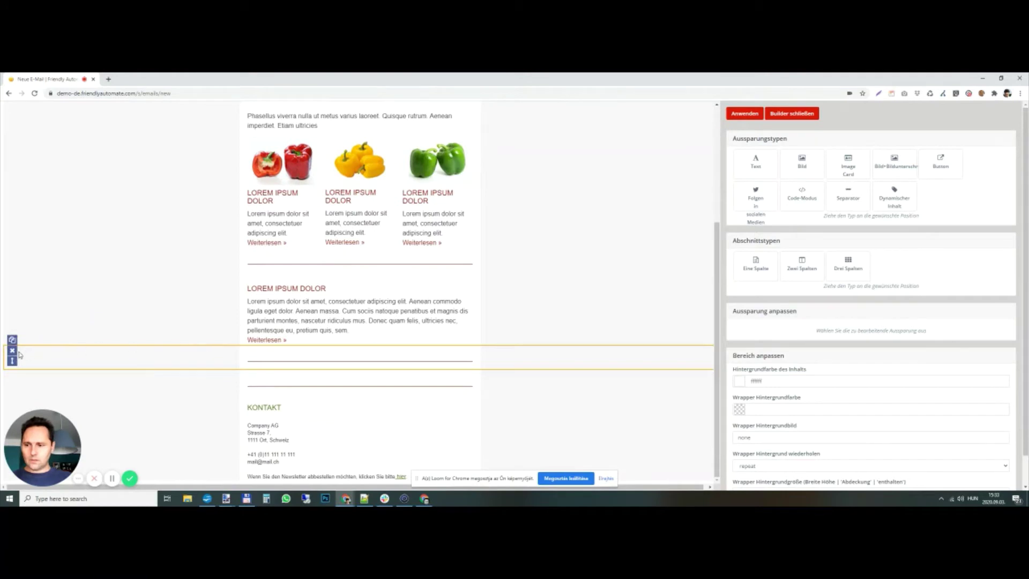
left_click(12, 350)
left_click(550, 146)
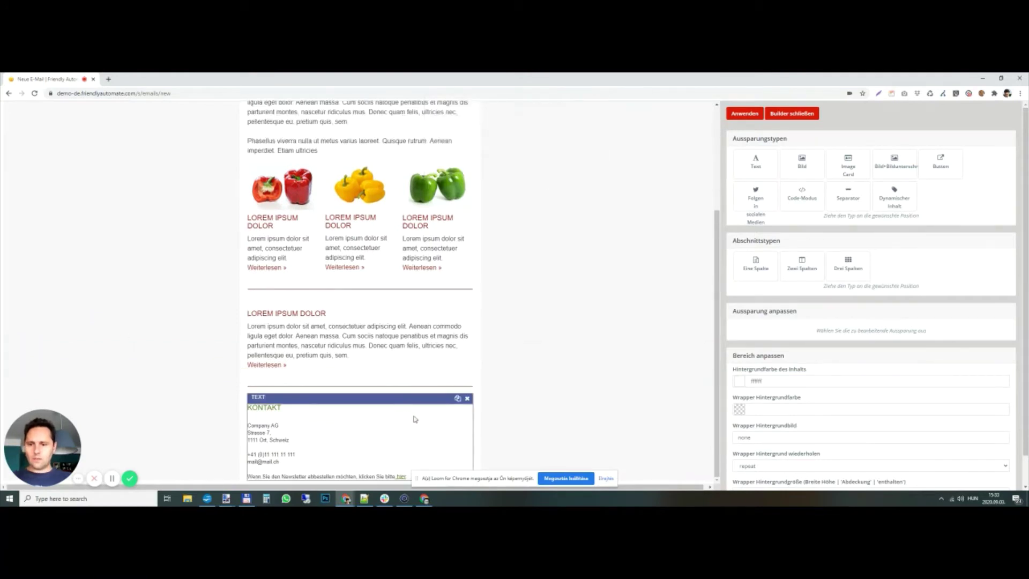
- Change the main heading to "HAVE YOU SEEN OUR PREVIOUS LETTER?", then apply the changes and close the builder
scroll(414, 419, "up", 3)
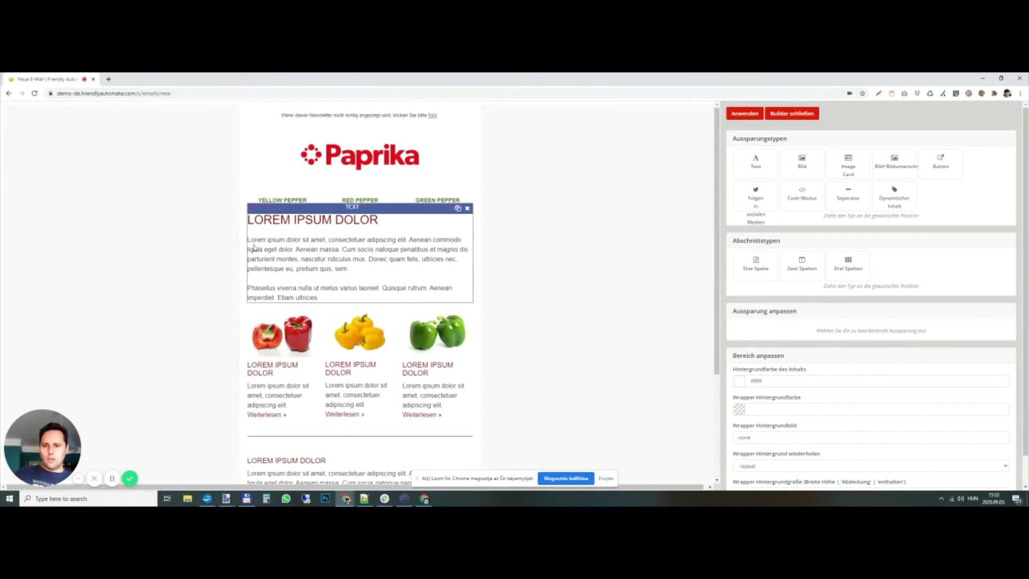
left_click(290, 225)
left_click_drag(868, 364, 739, 362)
type("H")
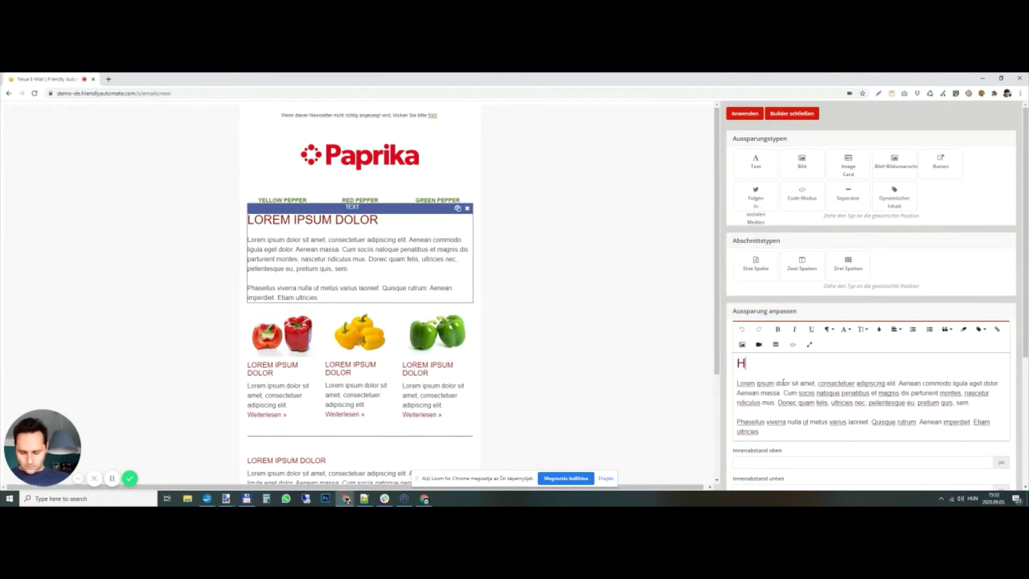
type("AVE YOU SE")
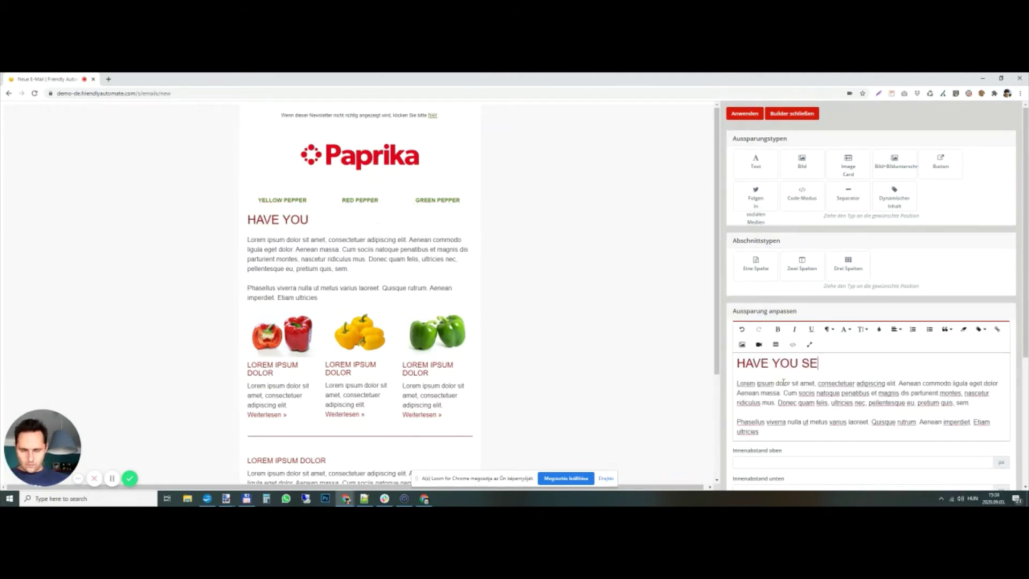
type("EN OUR ")
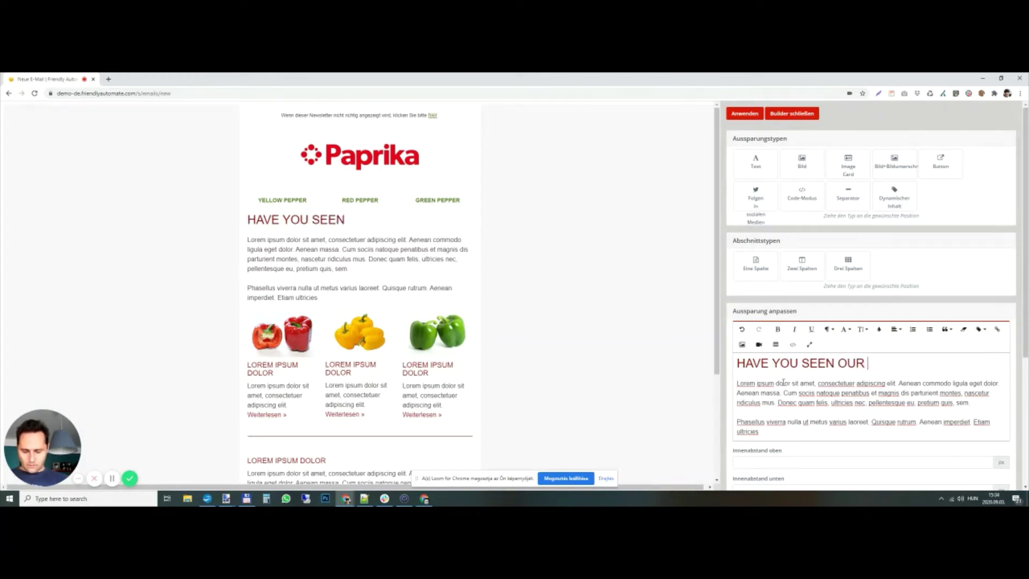
type("PREVIOUS LETTER?")
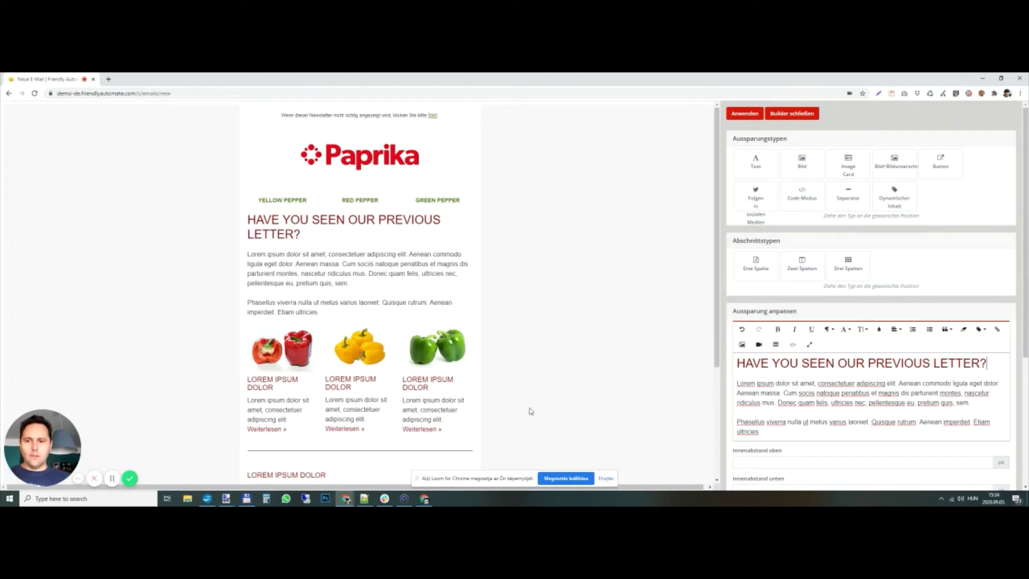
left_click(747, 114)
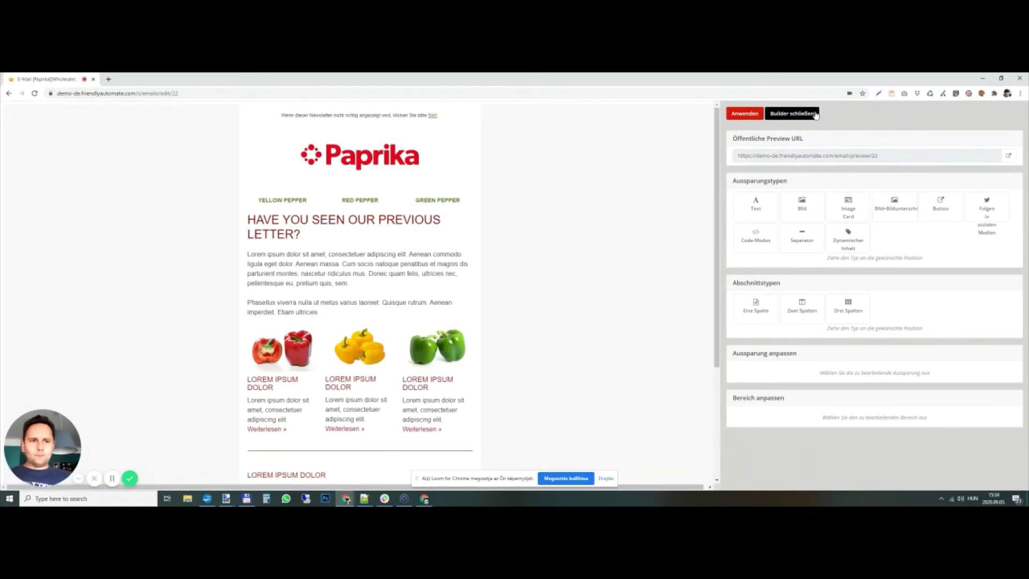
left_click(805, 114)
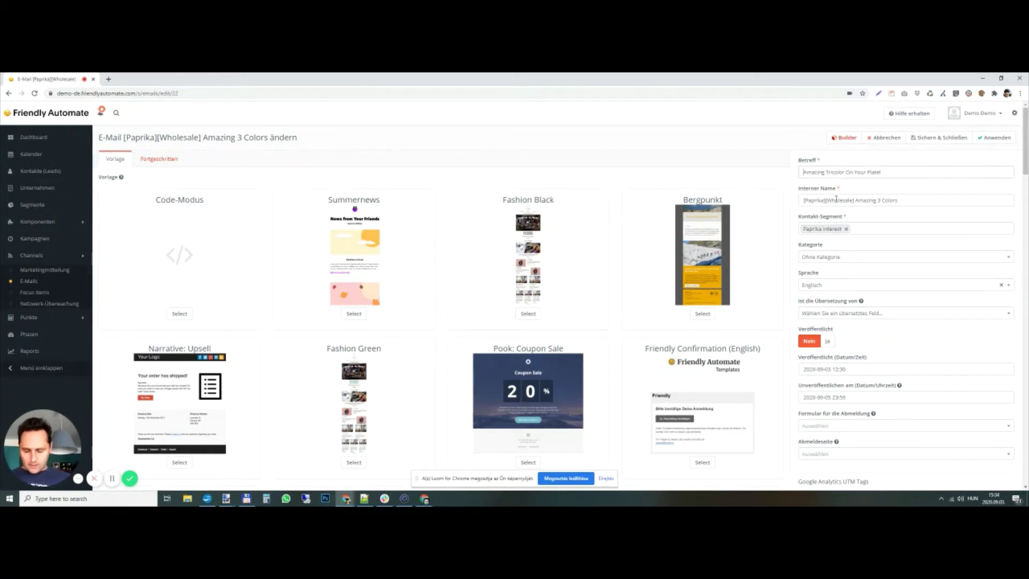
- Set the subject to "Expiring soon: Amazing Tricolor On Your Plate!" and the internal name to "[Paprika][Wholesale] Amazing 3 Colors Followup"
type("Expiring soo")
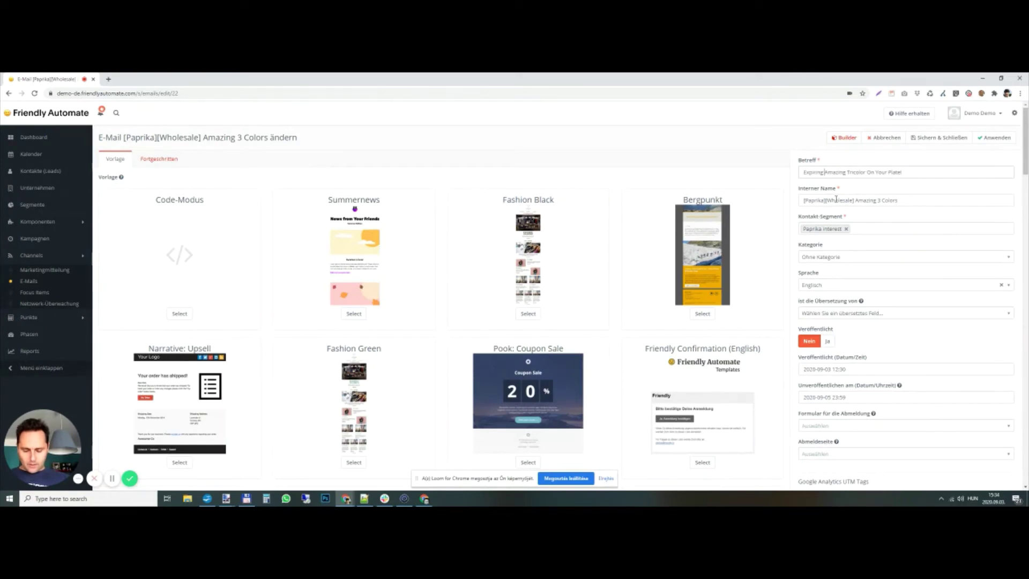
type("n:")
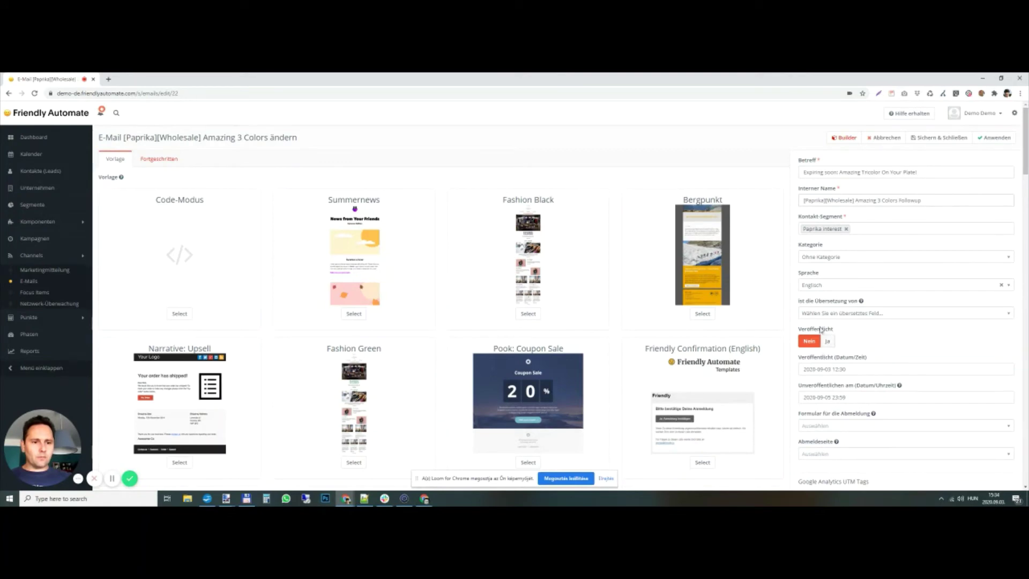
left_click(846, 228)
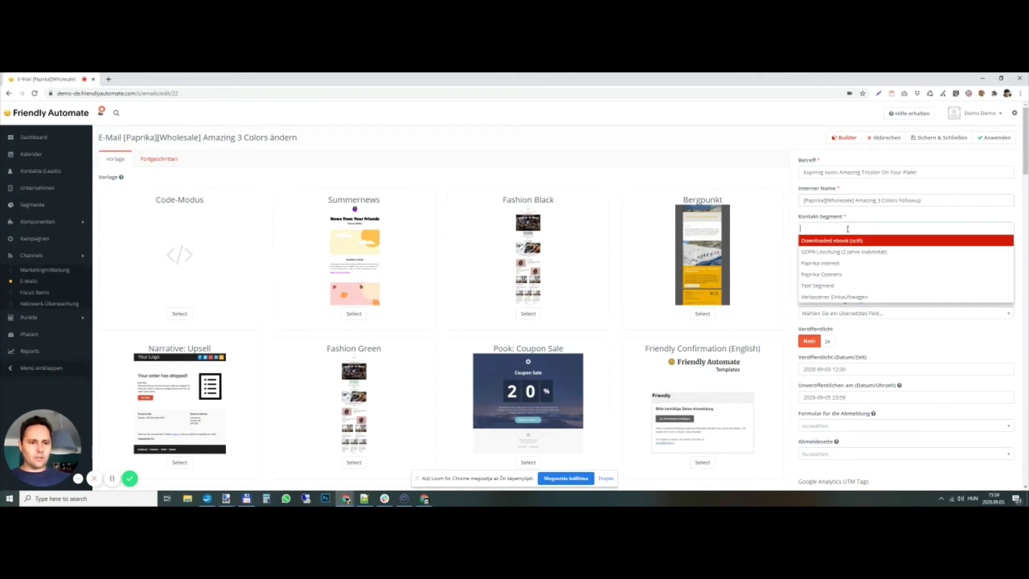
left_click(851, 274)
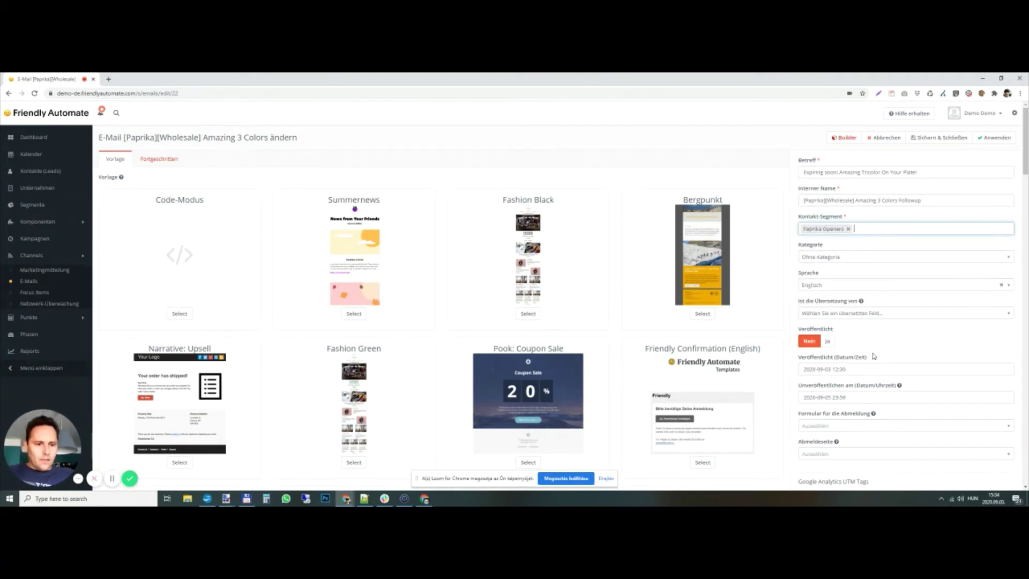
left_click(838, 369)
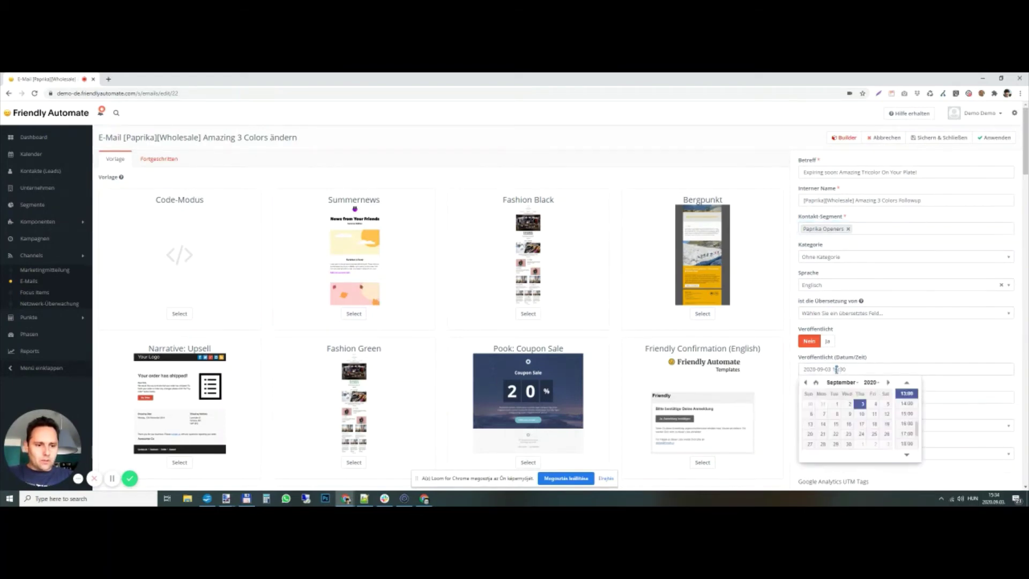
type("2")
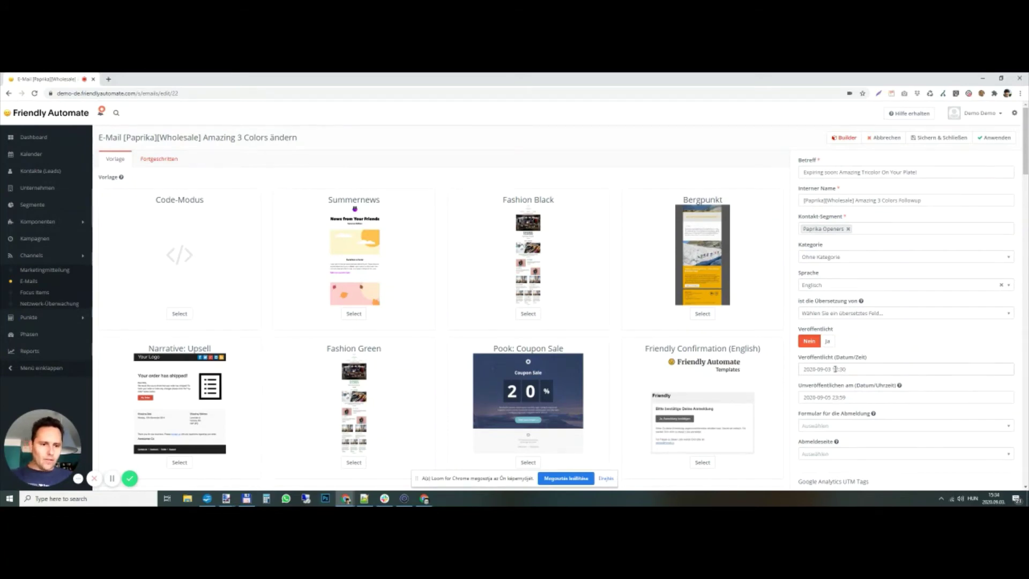
left_click(835, 369)
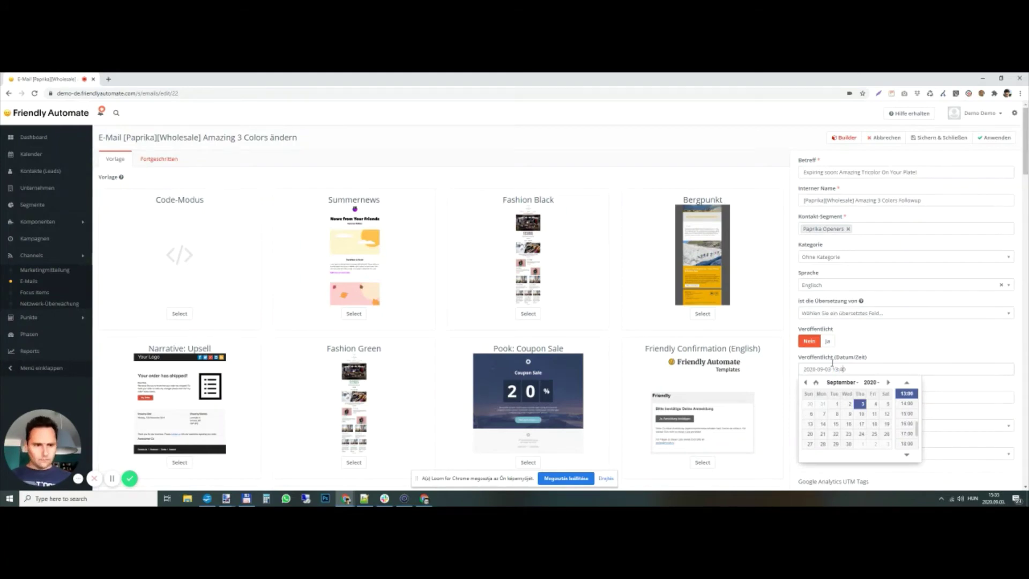
left_click(867, 347)
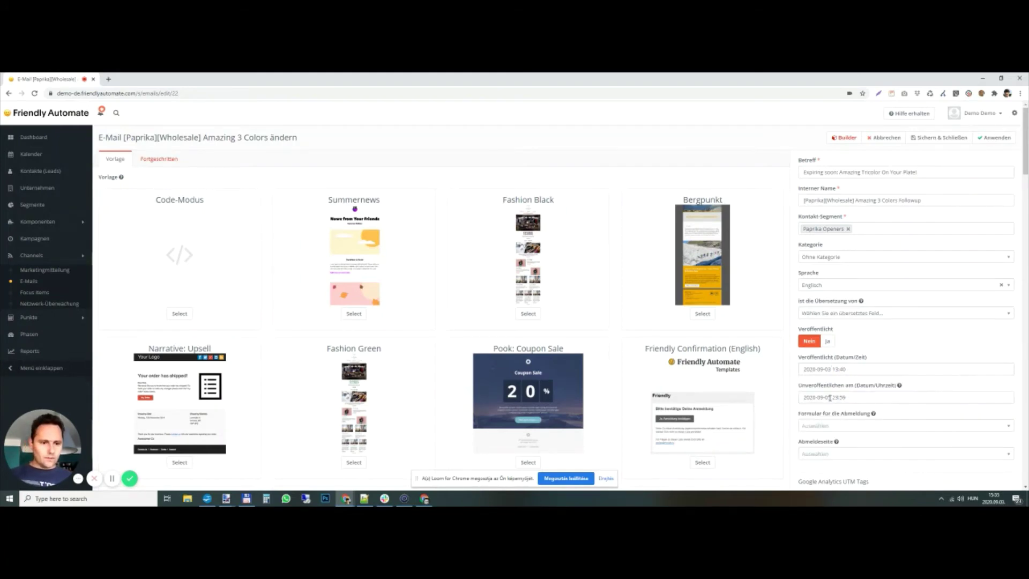
left_click_drag(826, 397, 829, 397)
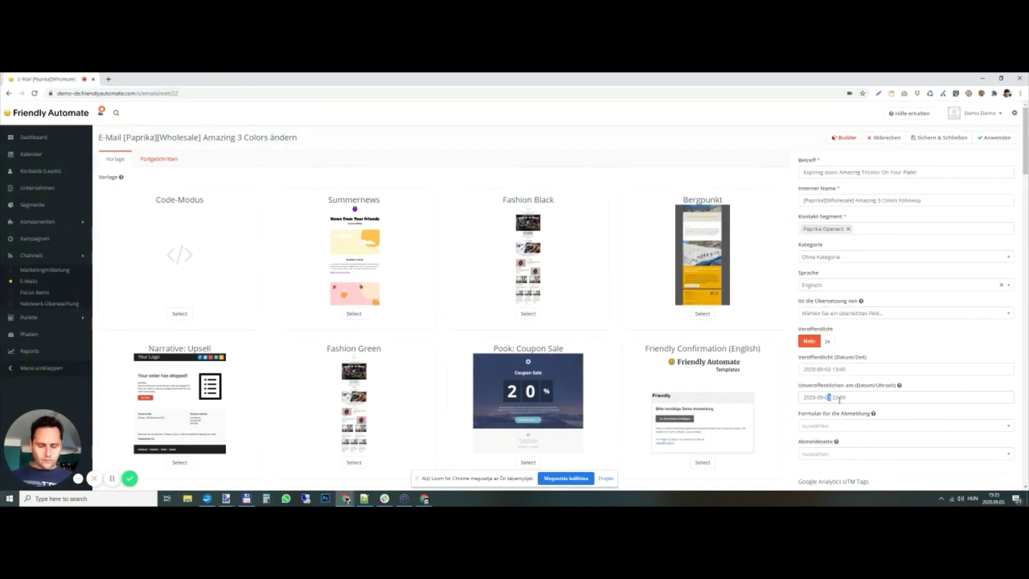
type("6")
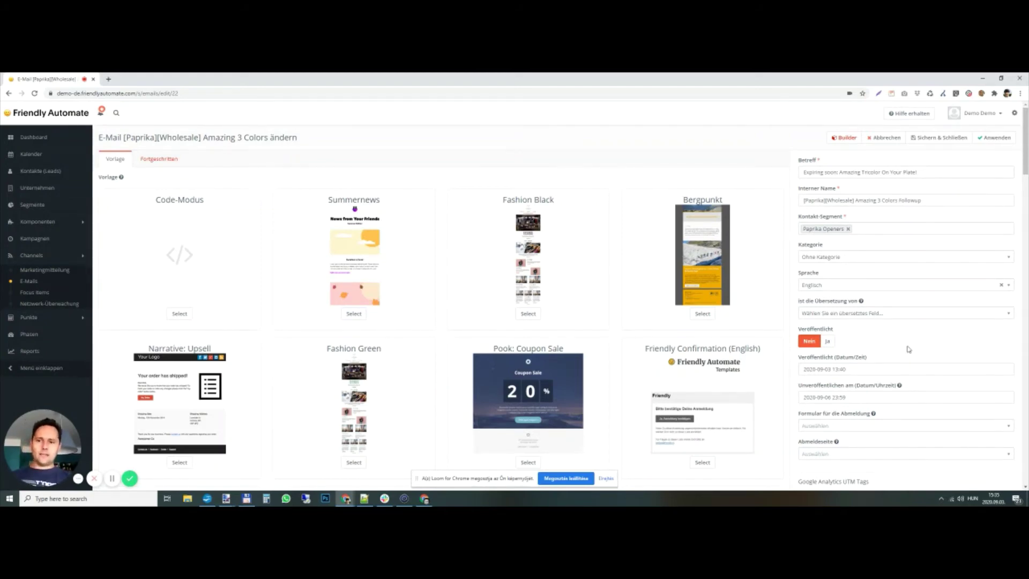
- Set the follow-up email to published, save and close it, and return to the email list
left_click(826, 342)
left_click(931, 137)
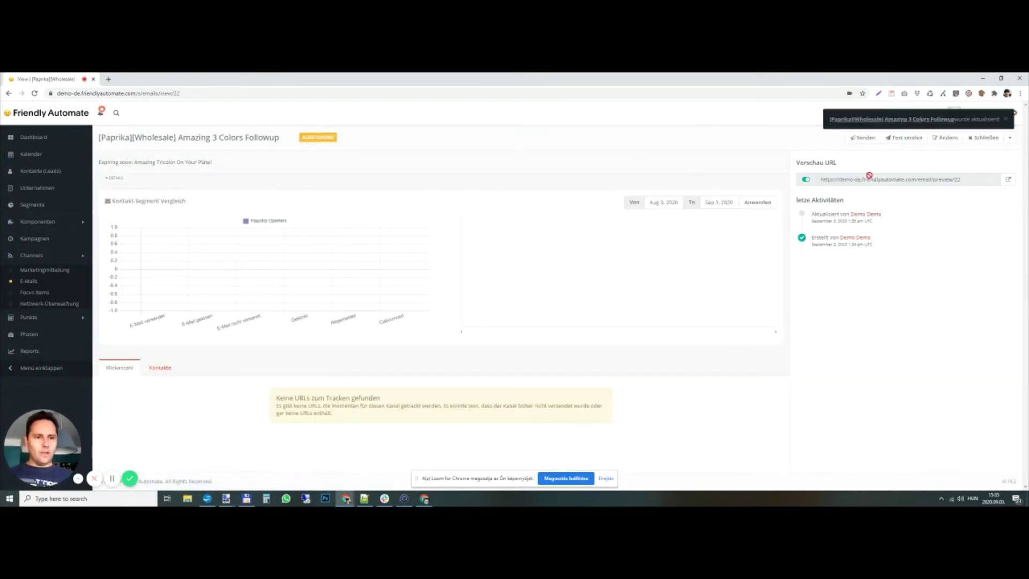
left_click(864, 138)
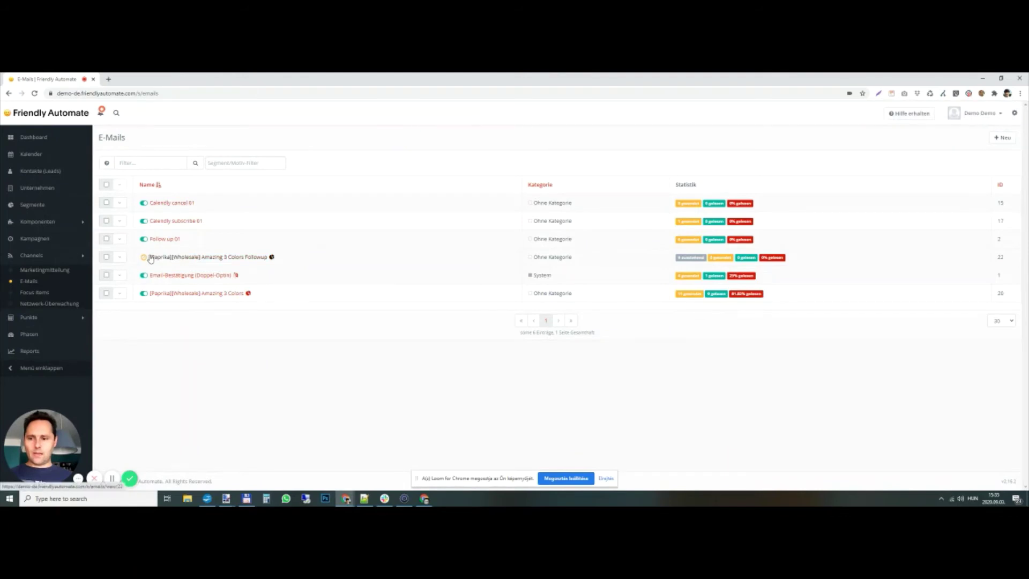
- Change the original Amazing 3 Colors email's unpublish date to 2020-09-03 in the 13:00 hour, save and close it, and return to the email list
left_click(183, 295)
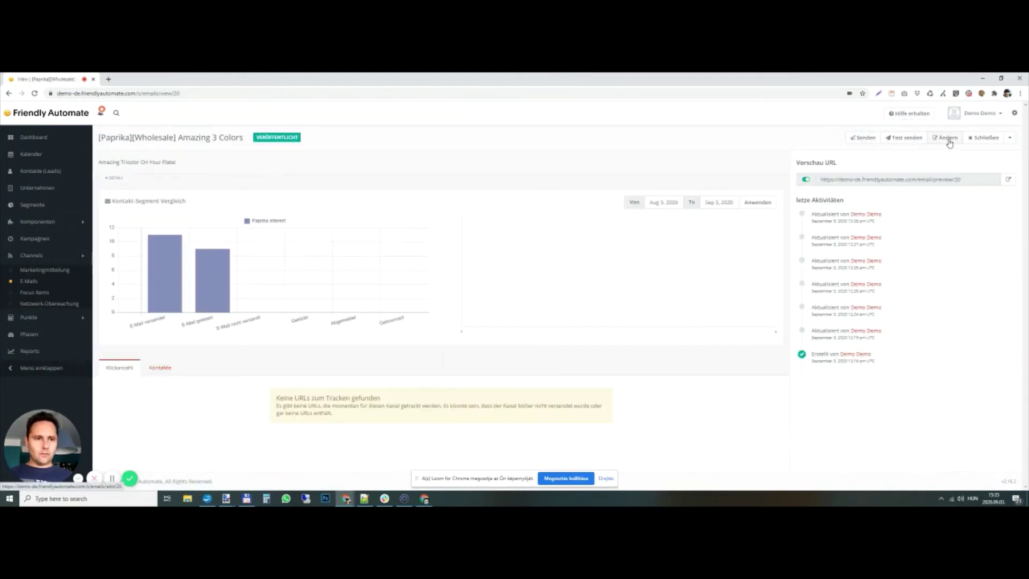
left_click(947, 138)
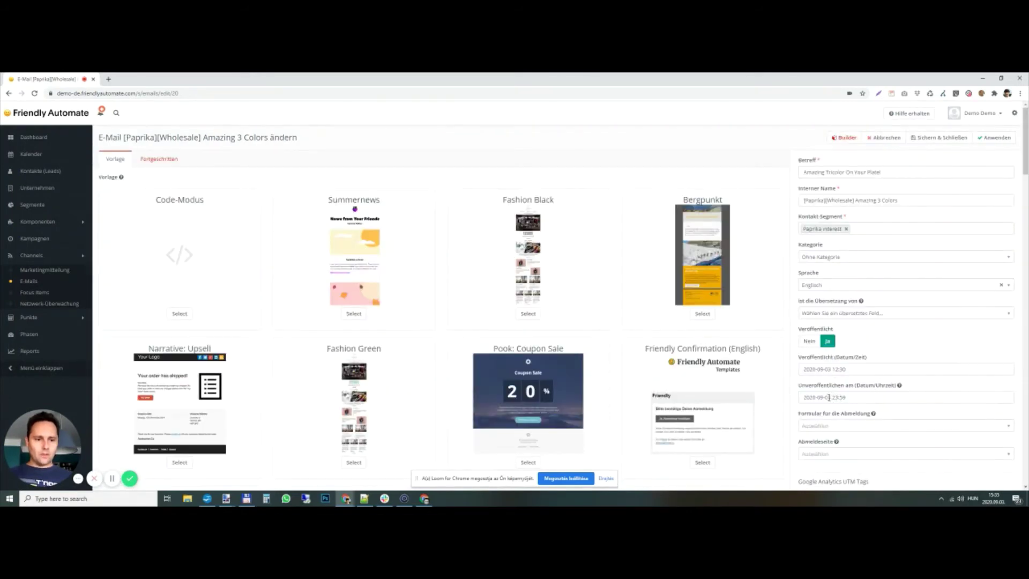
left_click(828, 397)
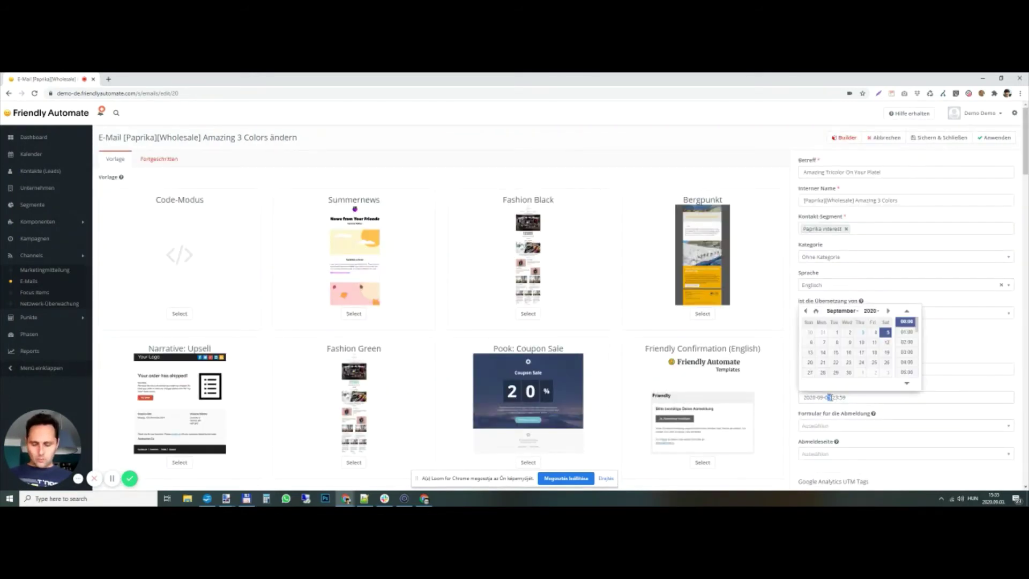
double_click(833, 397)
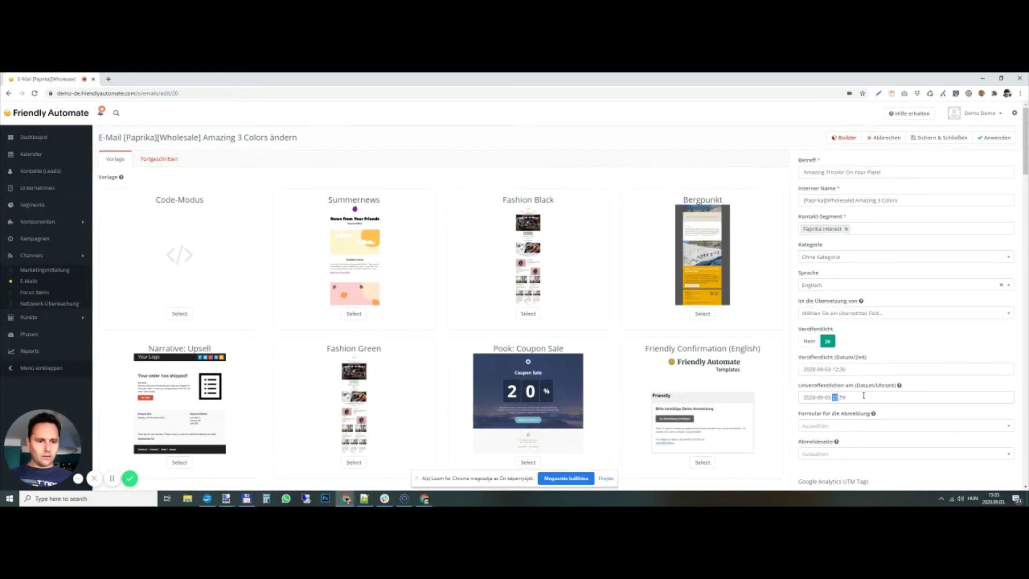
double_click(842, 397)
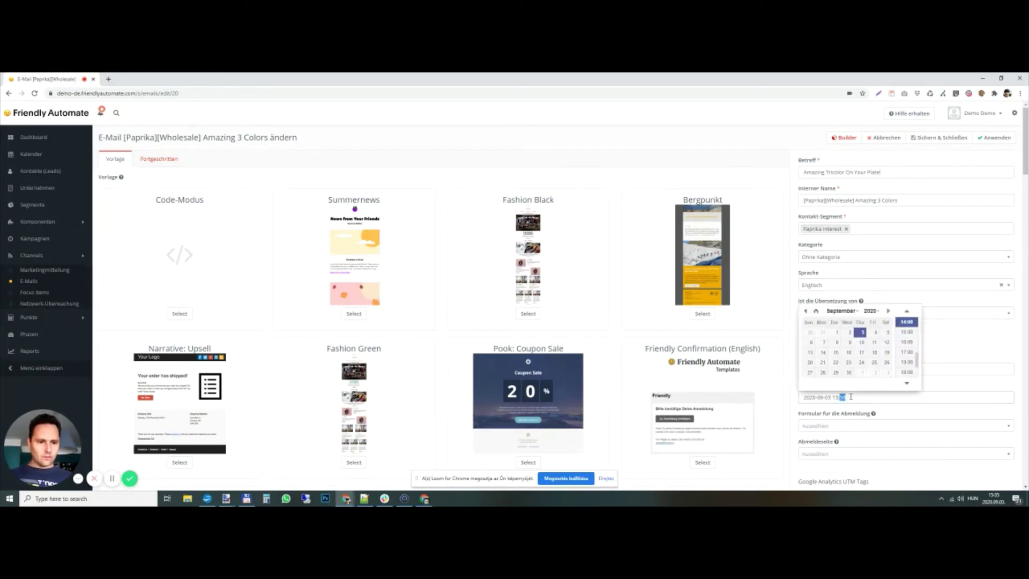
left_click(938, 138)
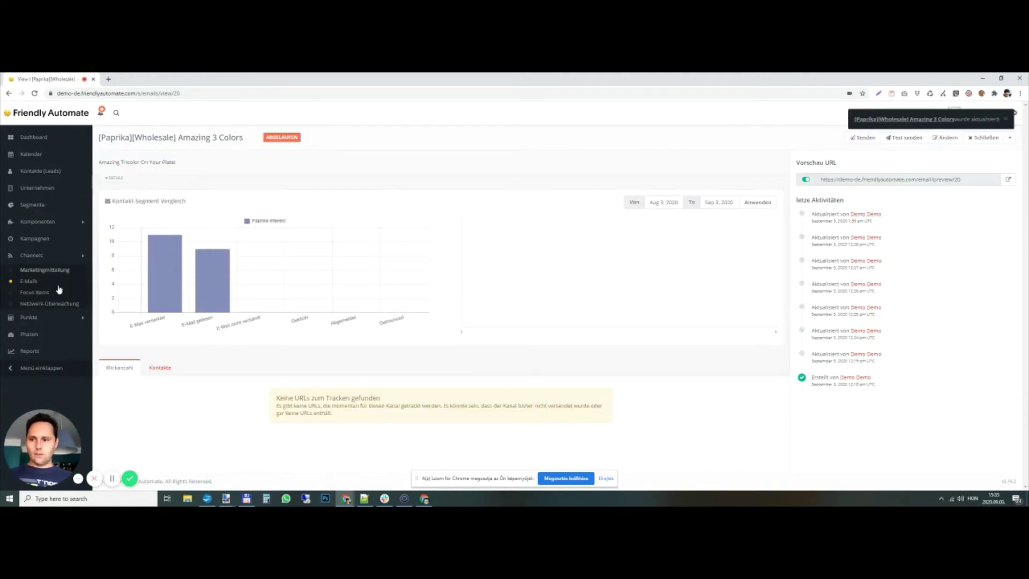
left_click(29, 280)
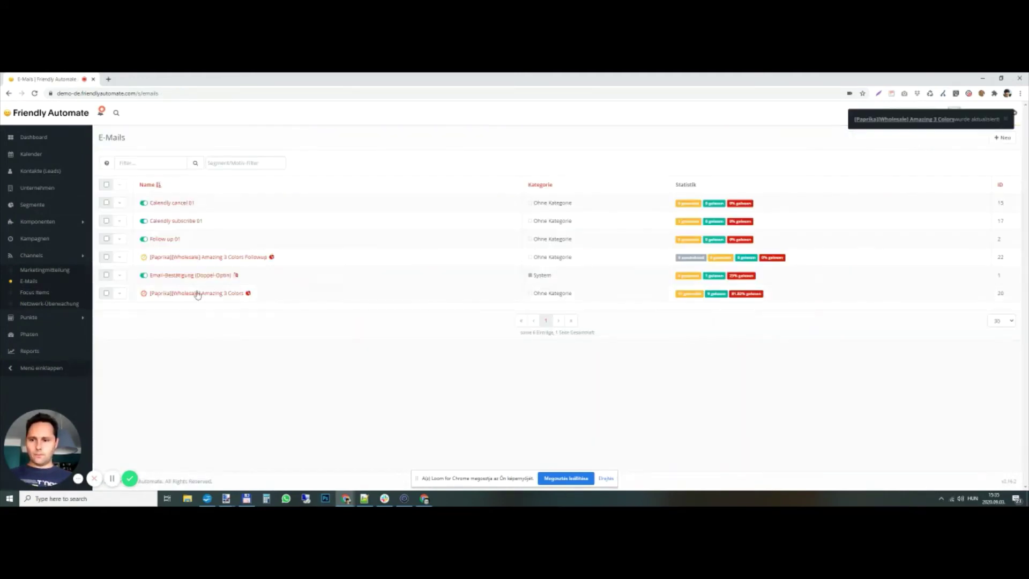
- Check the publication status of the original and follow-up Paprika emails, review the segment list, and return to the email list
mouse_move(143, 295)
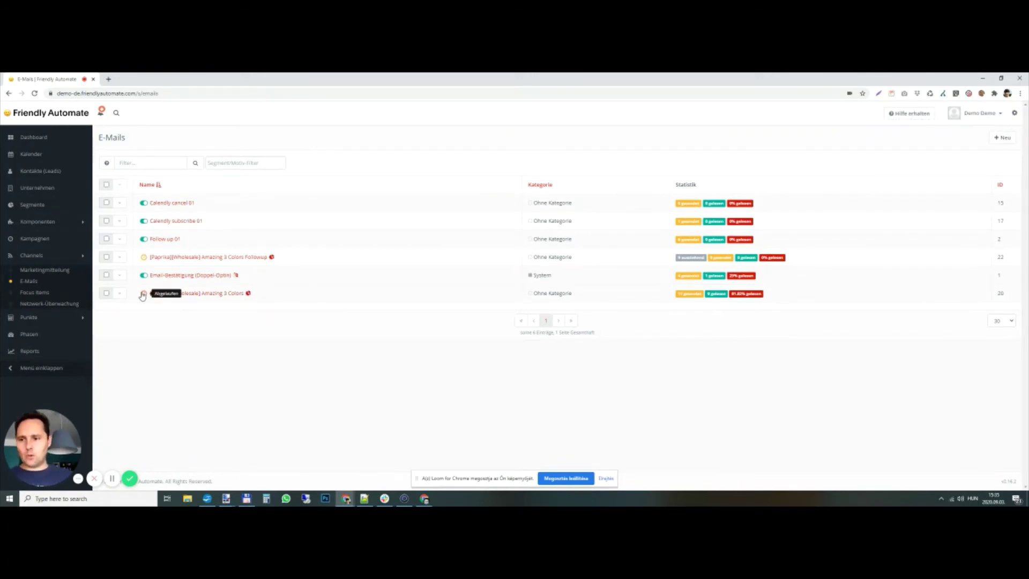
mouse_move(152, 258)
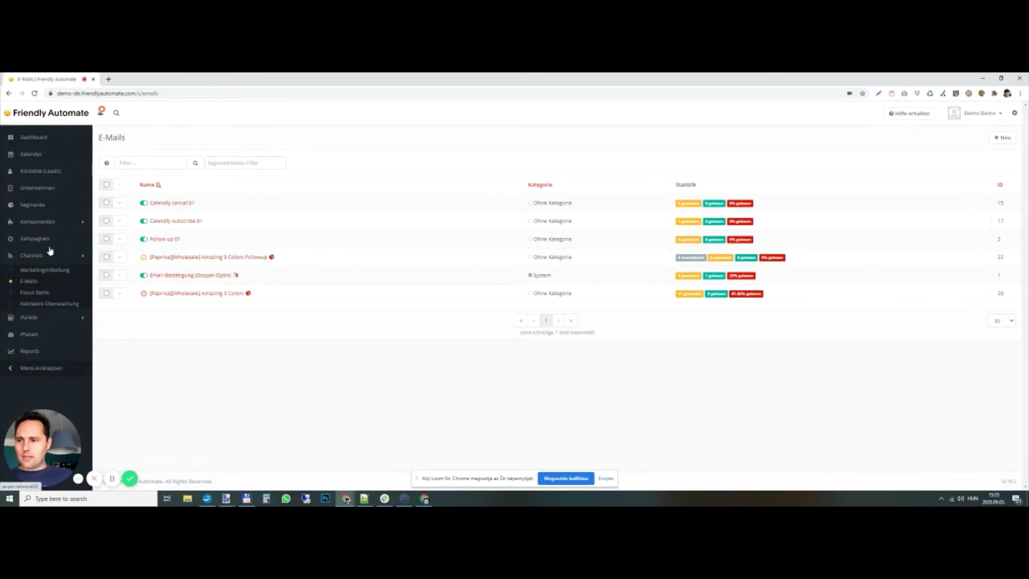
left_click(30, 204)
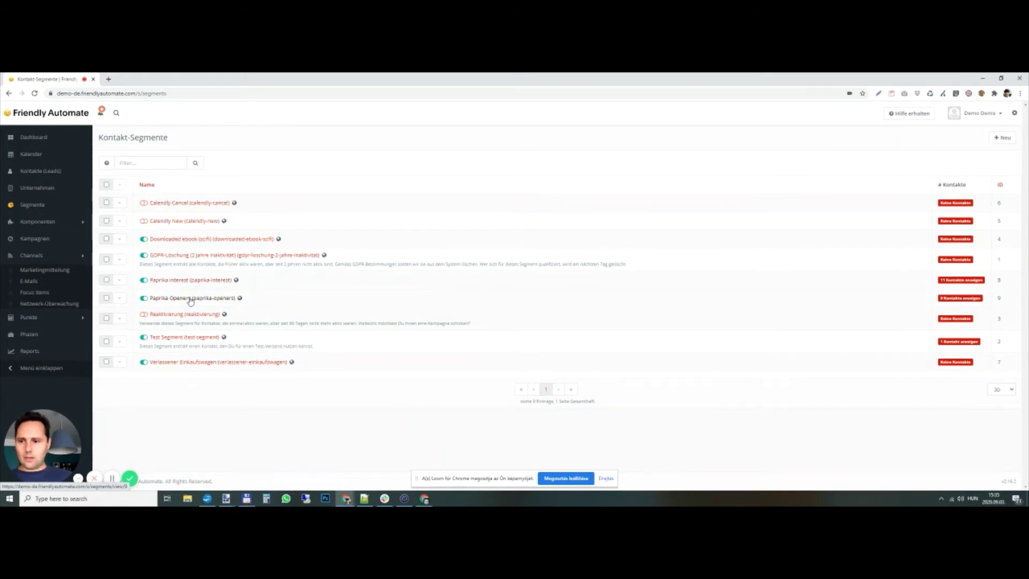
left_click(30, 281)
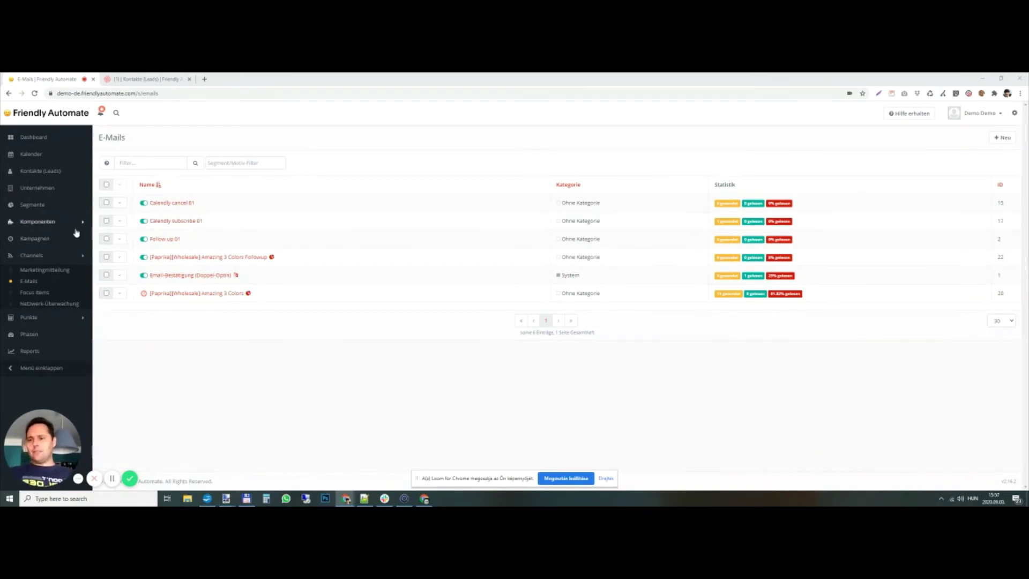
- Open the first contact in the contact list and examine its event history, temporarily filtering it to "E-Mail gelesen" events
left_click(39, 171)
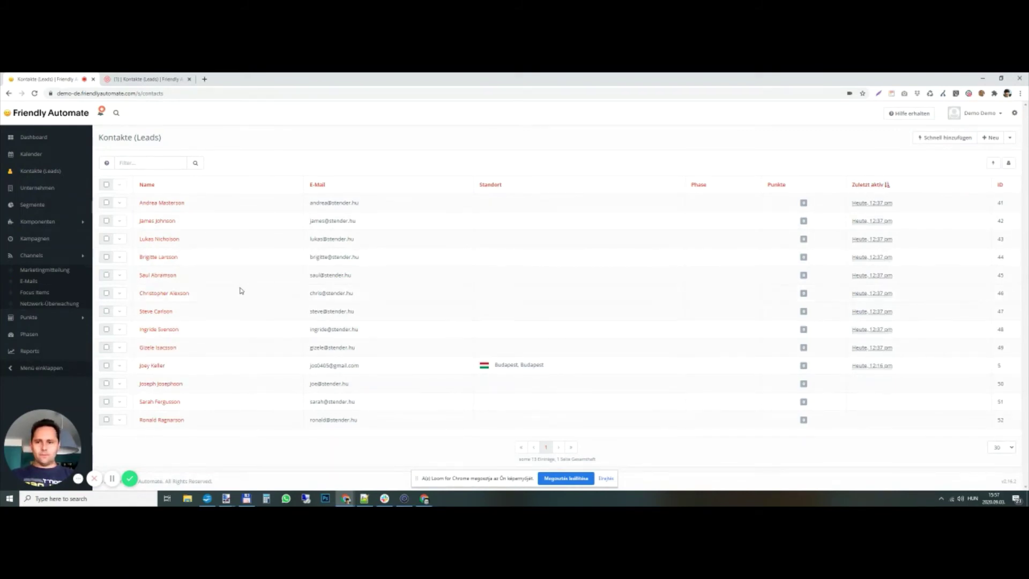
left_click(160, 203)
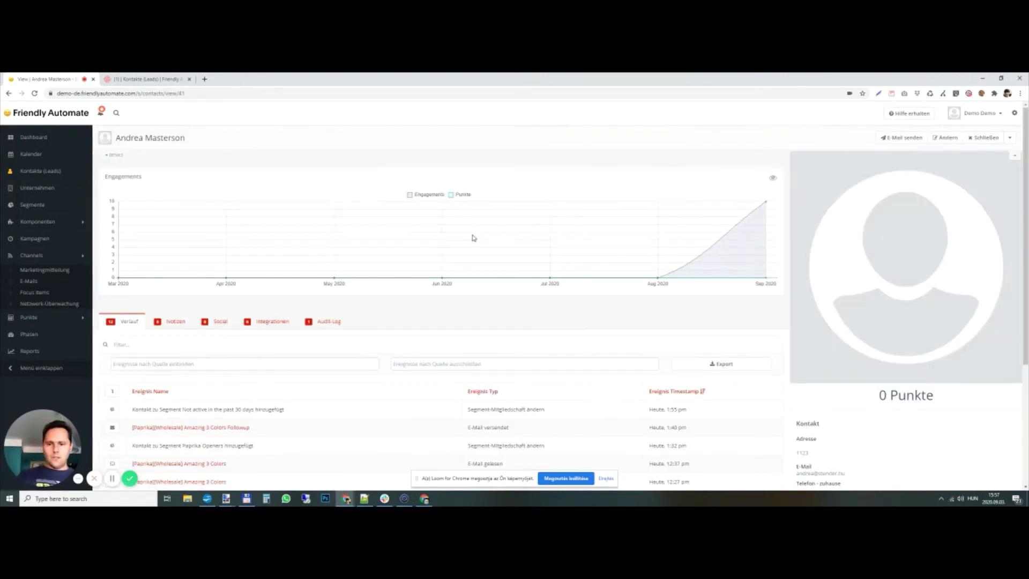
scroll(413, 372, "down", 3)
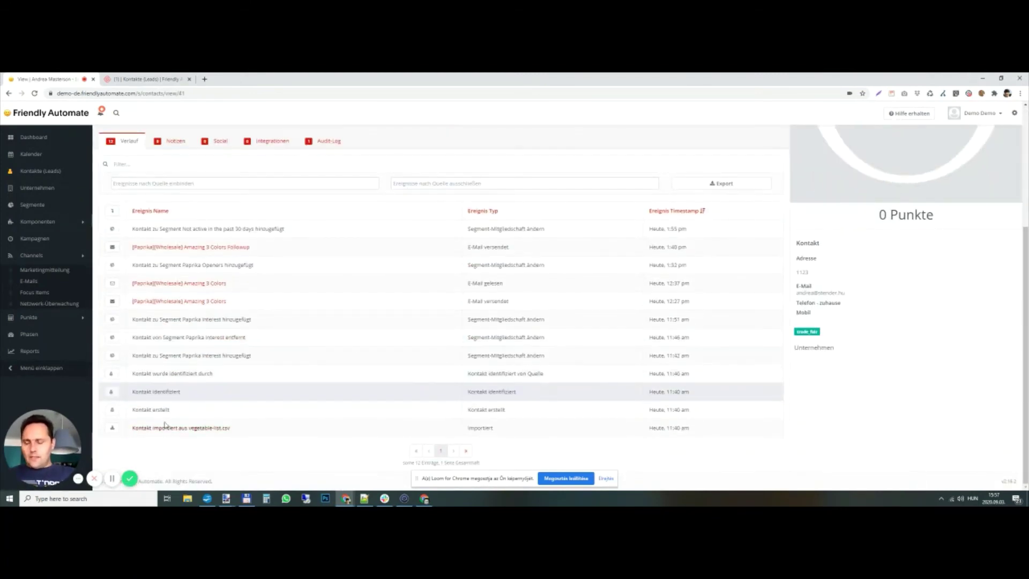
left_click(175, 185)
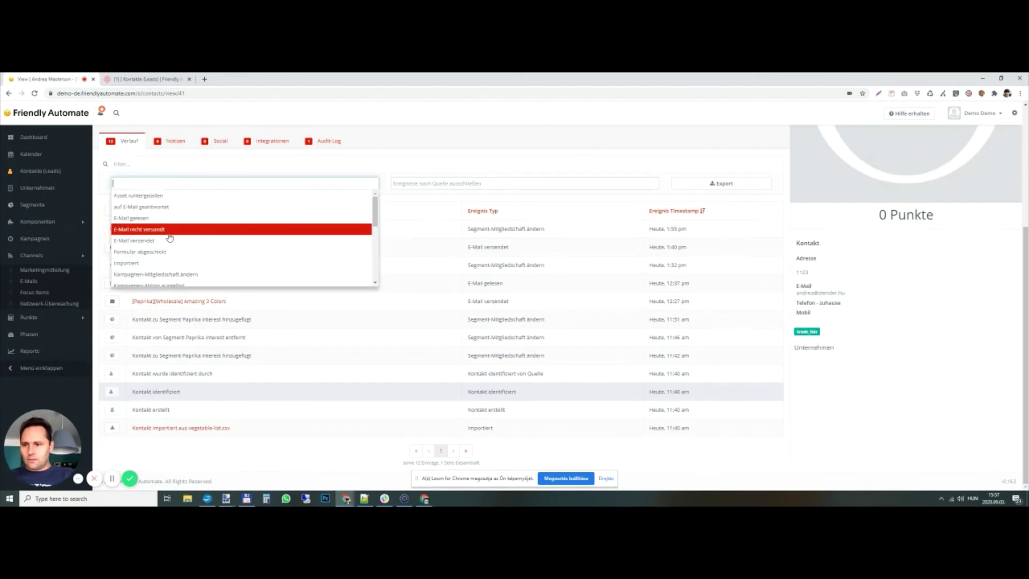
left_click(178, 221)
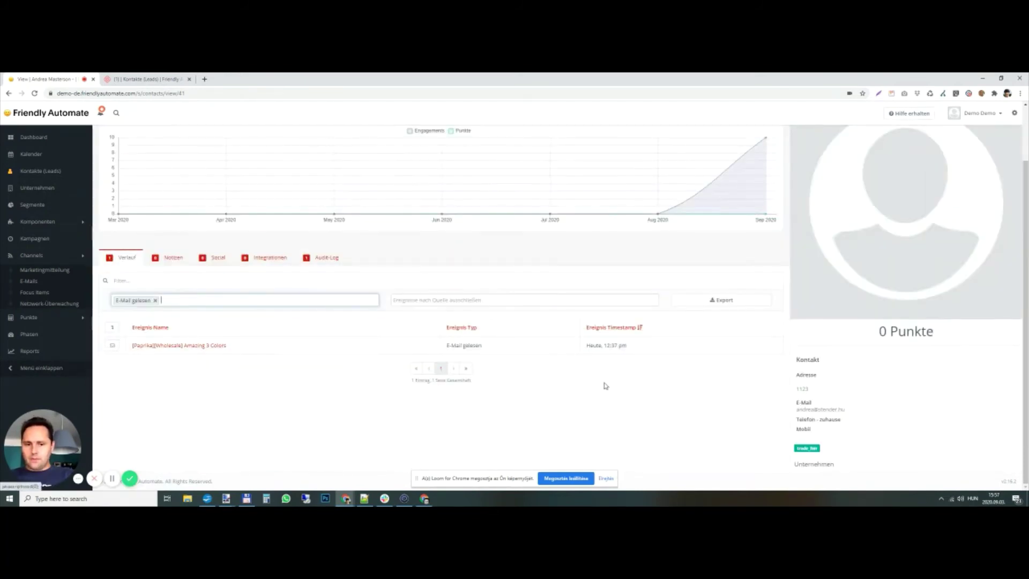
left_click(155, 300)
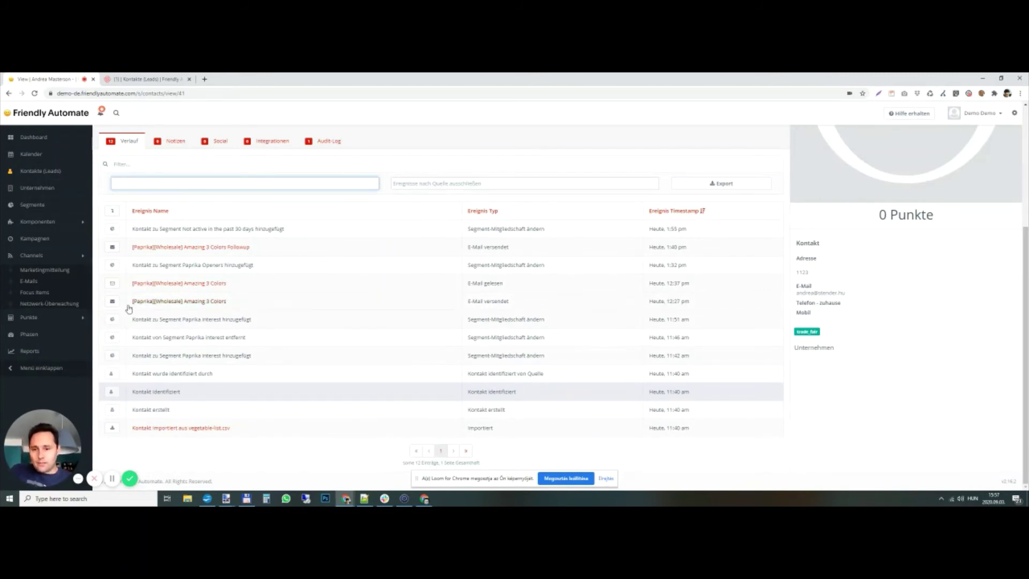
left_click_drag(522, 286, 395, 287)
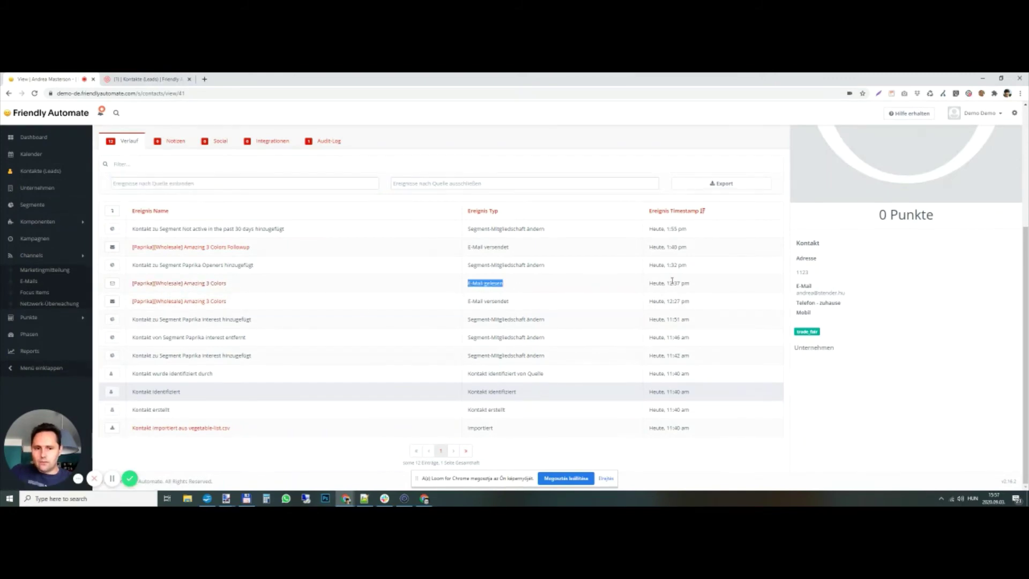
- Expand the contact's details and examine the "Zuletzt aktiv" date and time
scroll(462, 287, "up", 2)
scroll(461, 288, "up", 2)
left_click(115, 160)
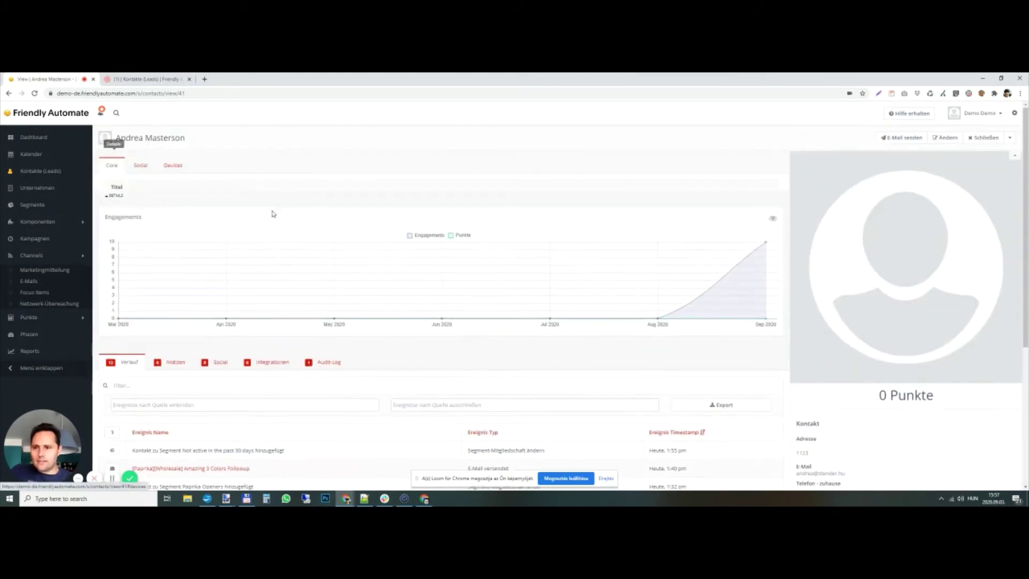
scroll(377, 296, "down", 4)
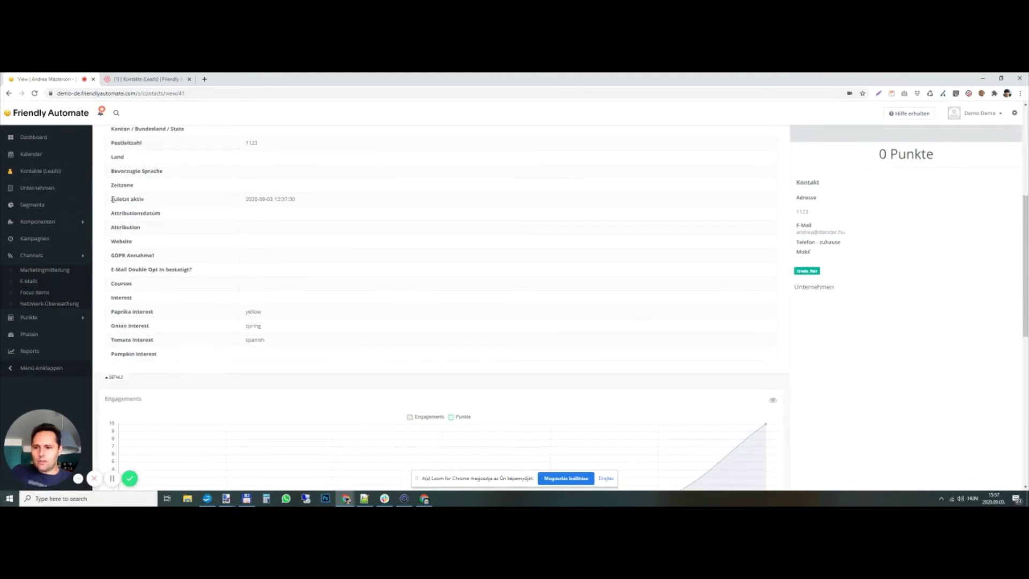
left_click_drag(112, 200, 248, 202)
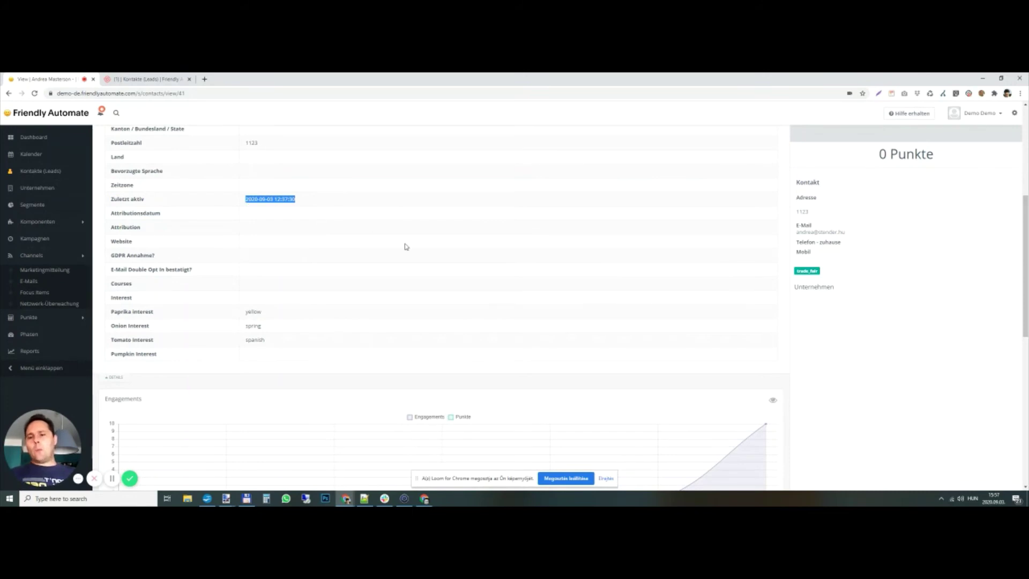
scroll(370, 262, "up", 1)
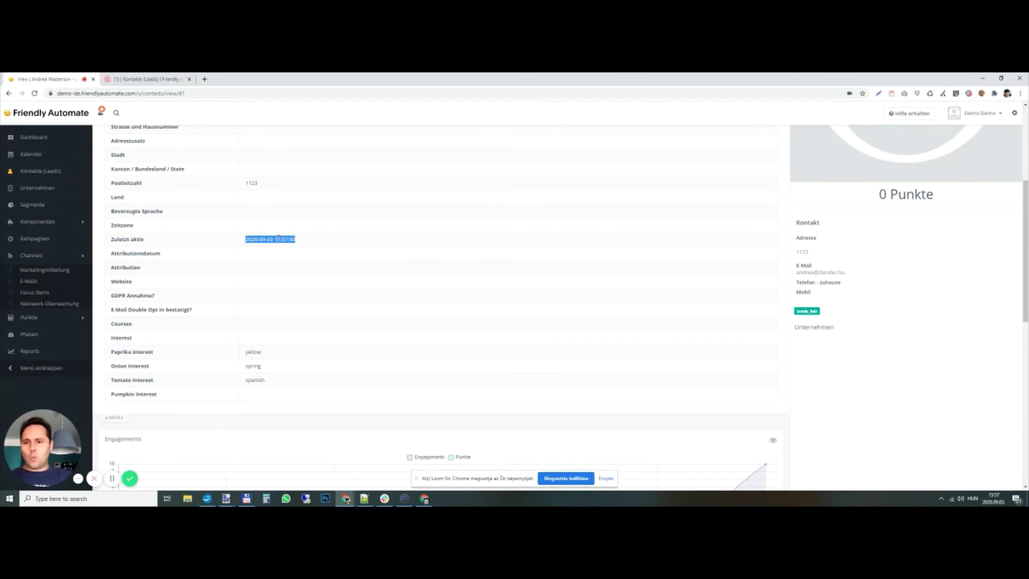
left_click(249, 239)
left_click_drag(247, 240, 303, 241)
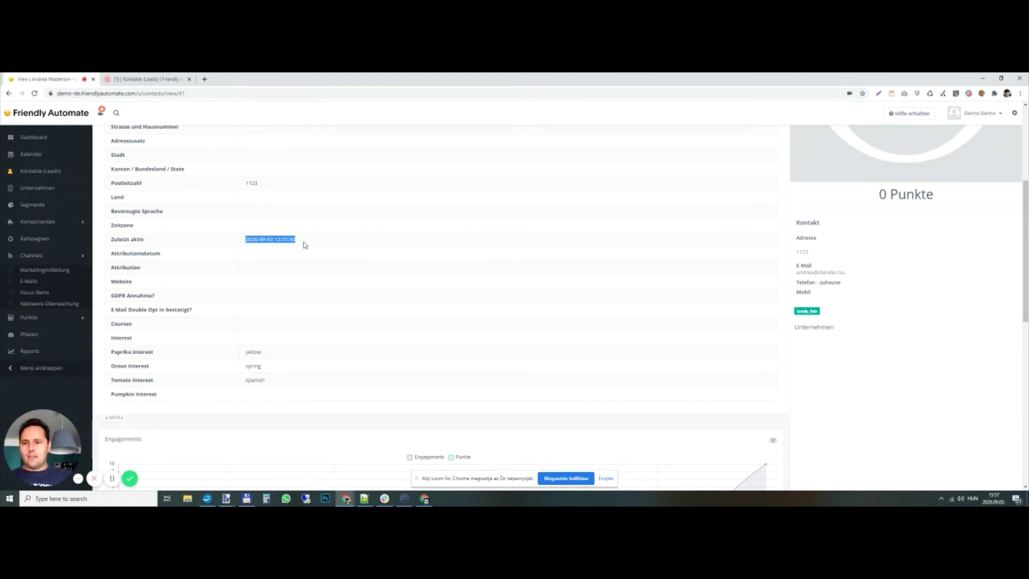
left_click(304, 242)
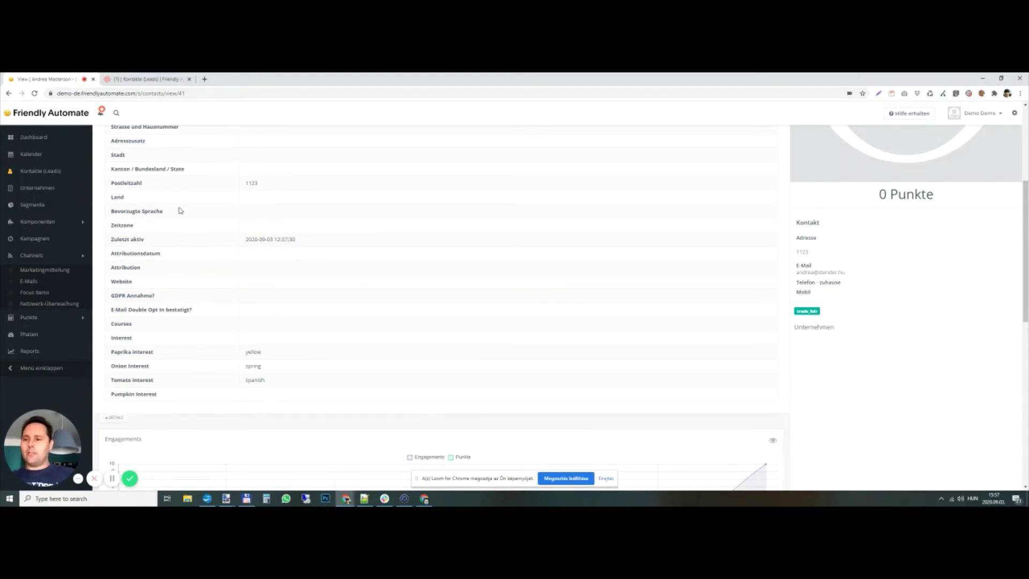
- Delete the existing "Not active in the past 30 days" segment from the contact segments
left_click(36, 205)
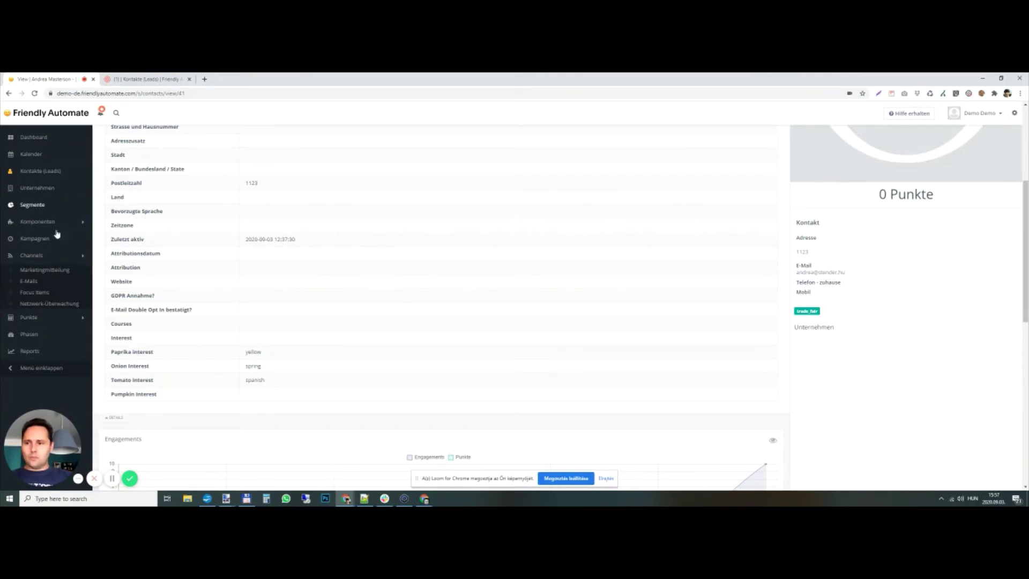
left_click(35, 205)
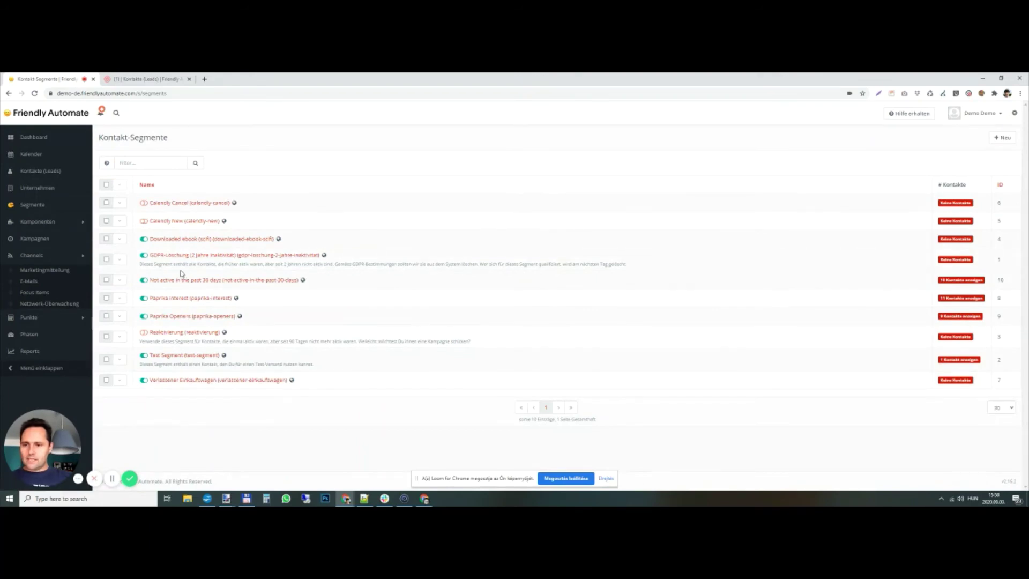
left_click(120, 285)
left_click(141, 316)
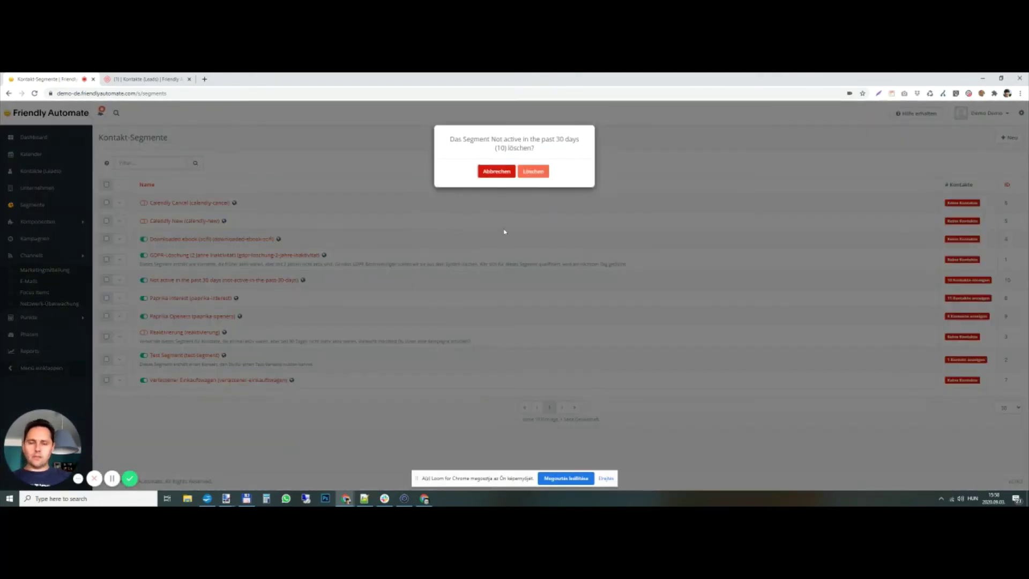
left_click(533, 171)
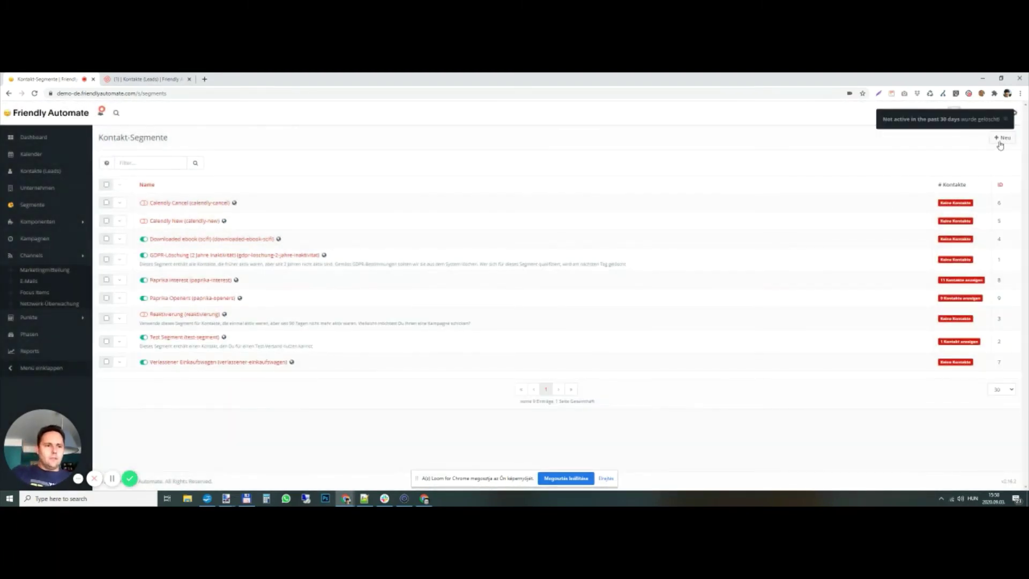
- Create a new segment named "30 days not active" and open its filter settings
left_click(999, 140)
left_click(212, 191)
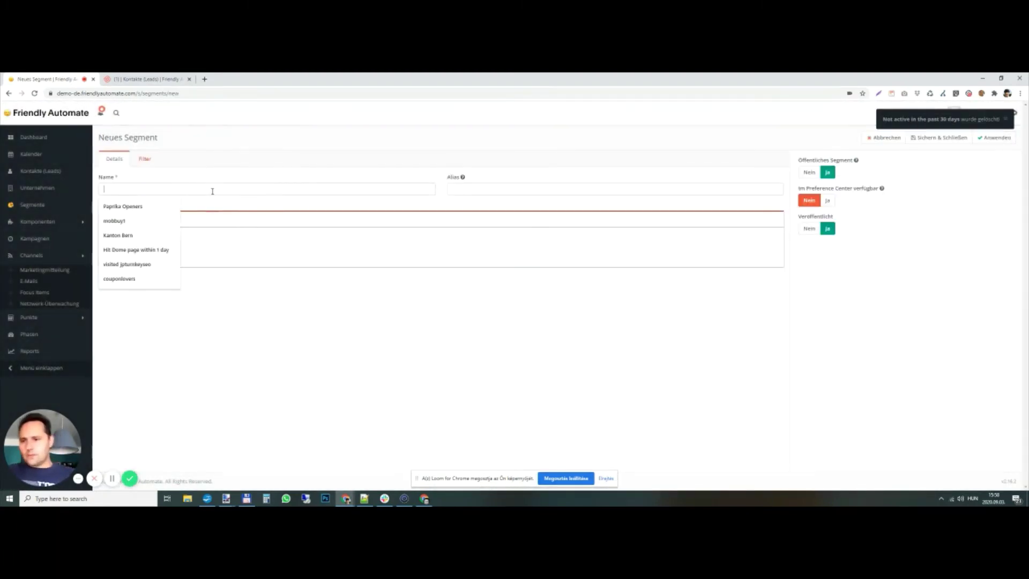
type("30 day")
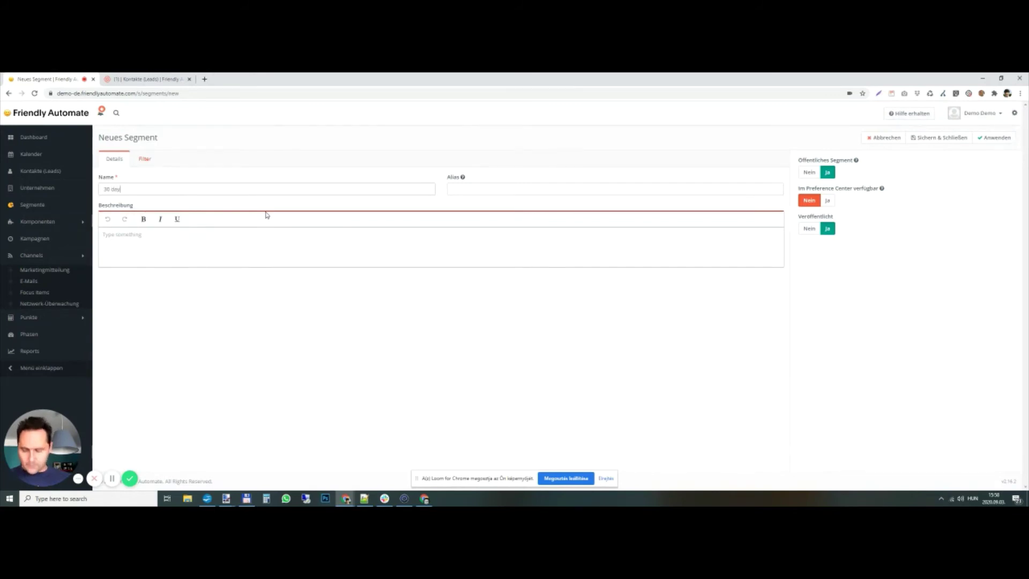
type("s not a")
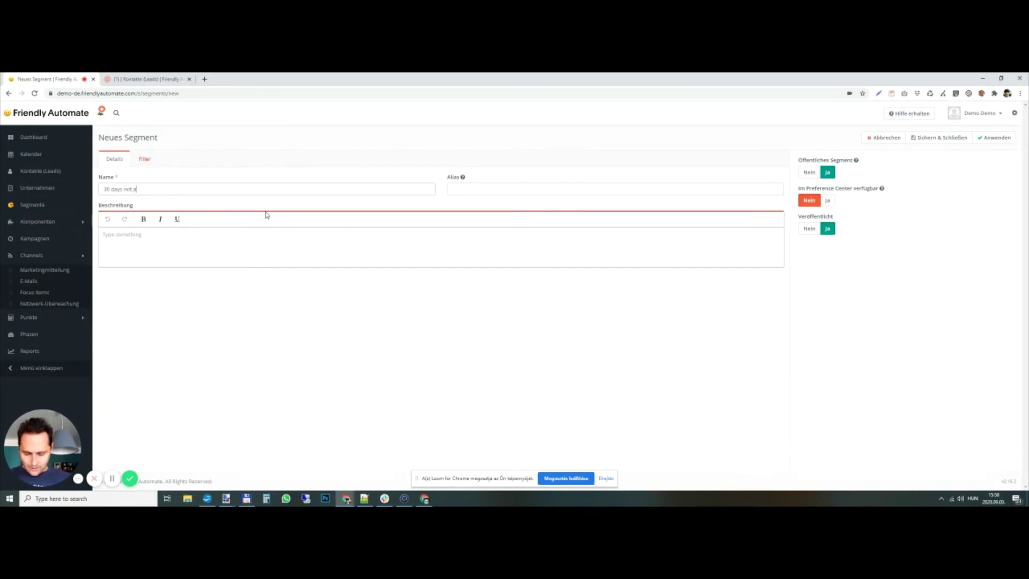
type("ctive")
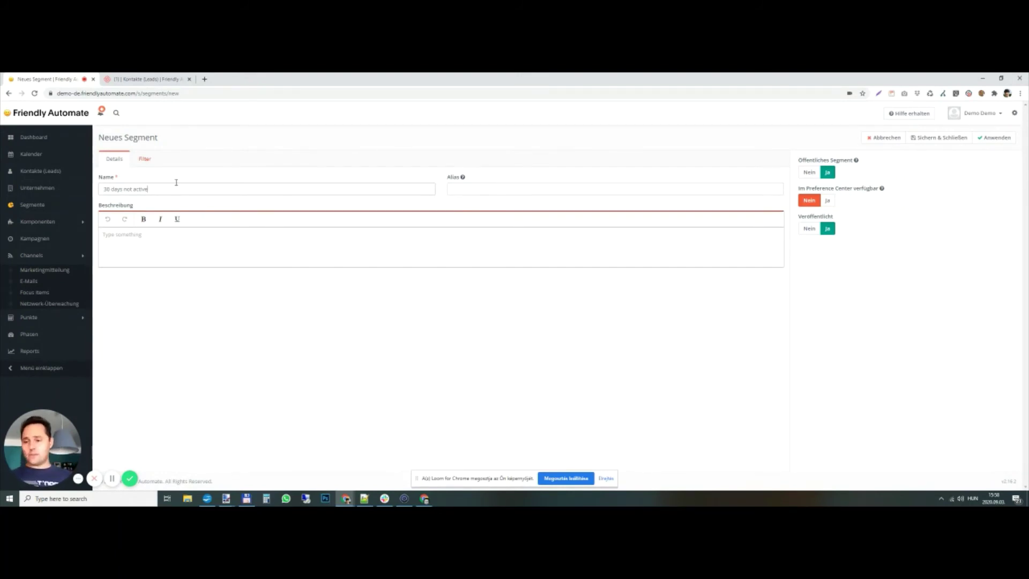
left_click(140, 161)
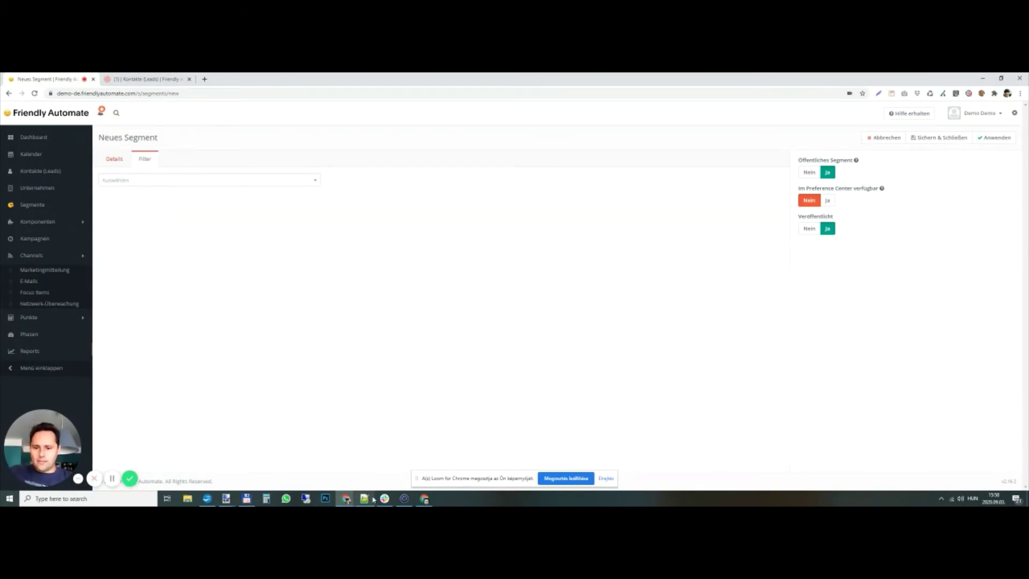
- Switch to the paint.net drawing of the day timeline and examine where 30 days ago lies relative to now
mouse_move(226, 501)
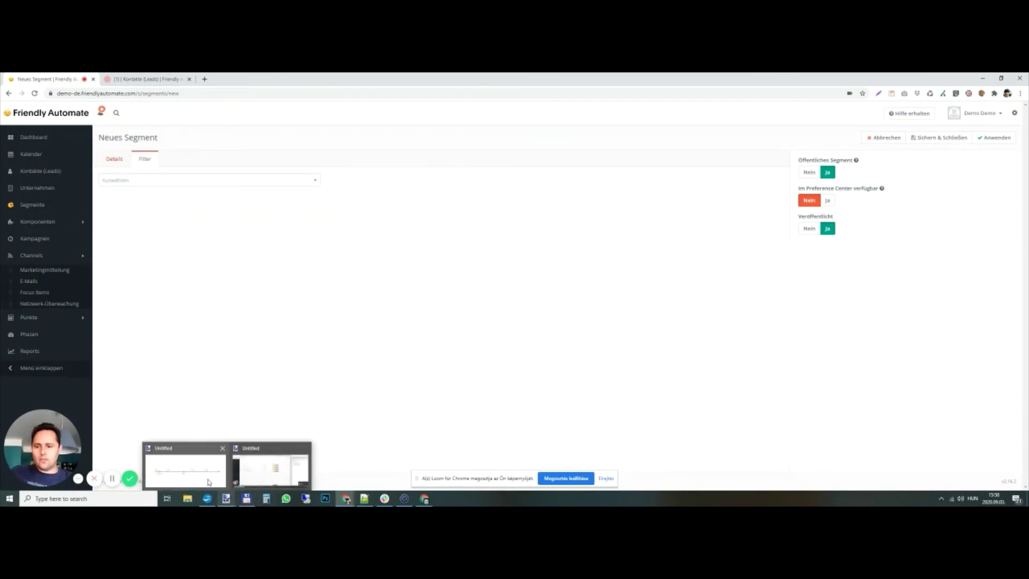
left_click(183, 465)
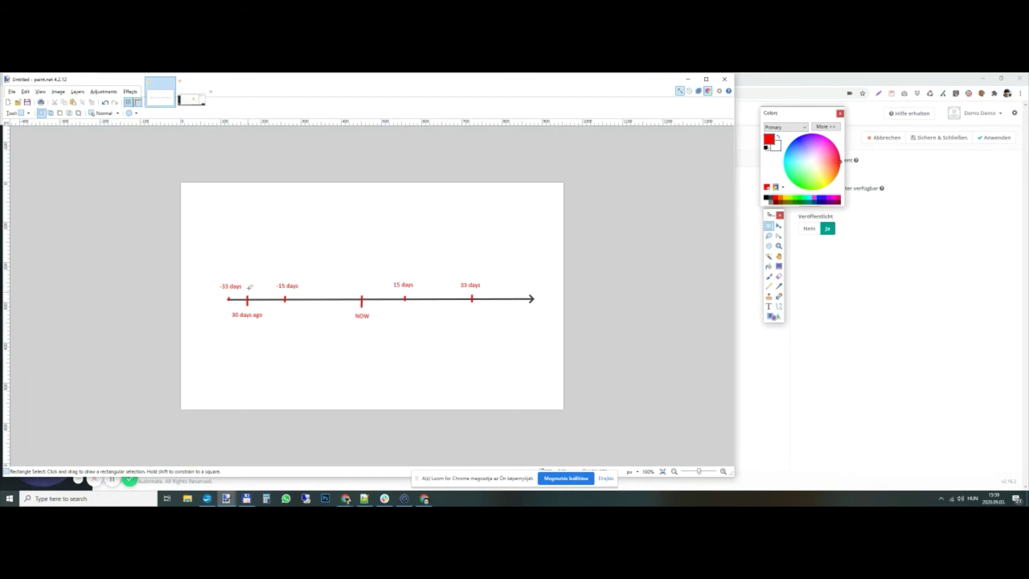
- Return to the new segment in the browser and add a "Zuletzt aktiv" filter with the condition "kleiner als"
key("alt+Tab")
left_click(154, 182)
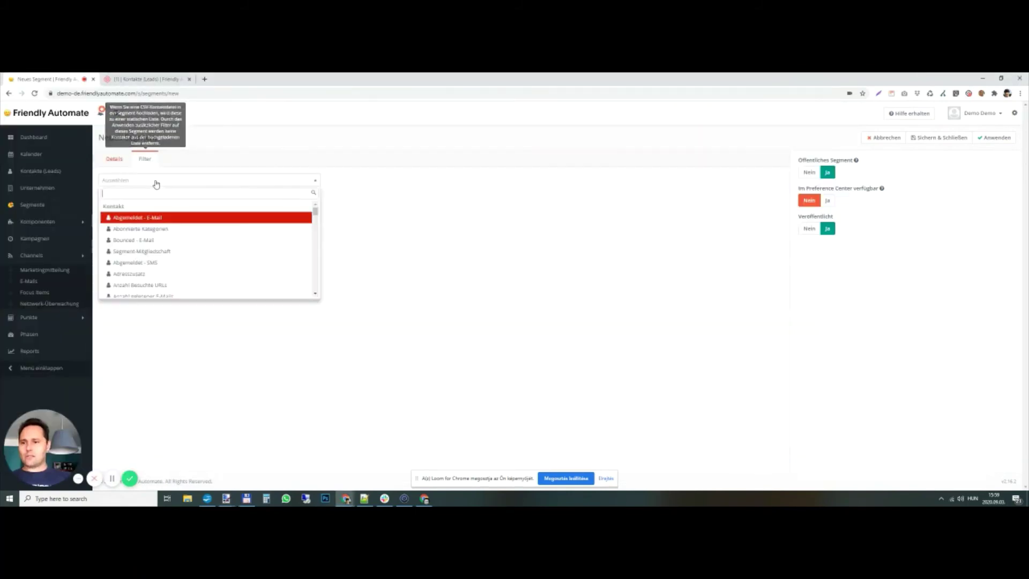
type("zu")
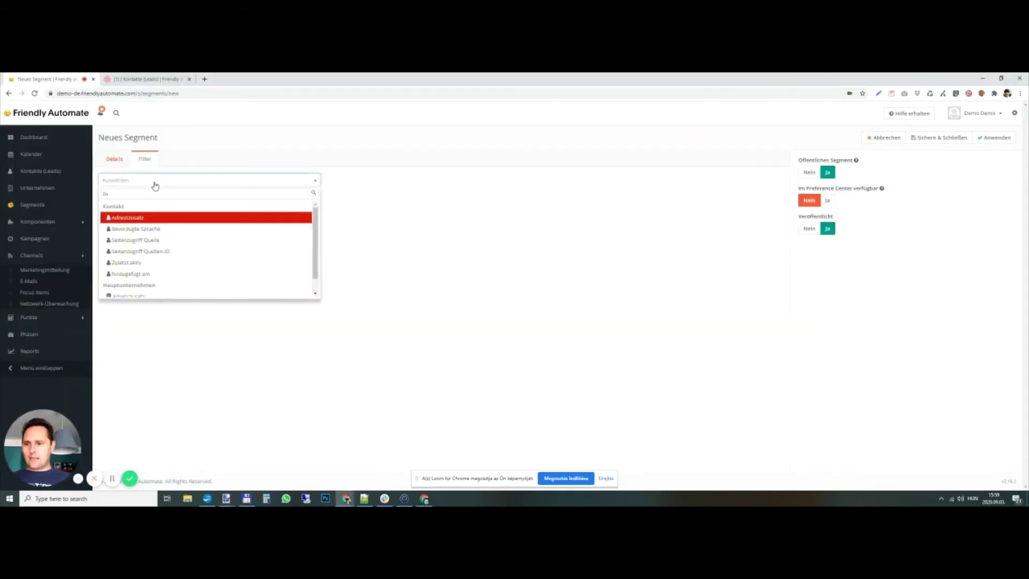
left_click(159, 262)
left_click(317, 215)
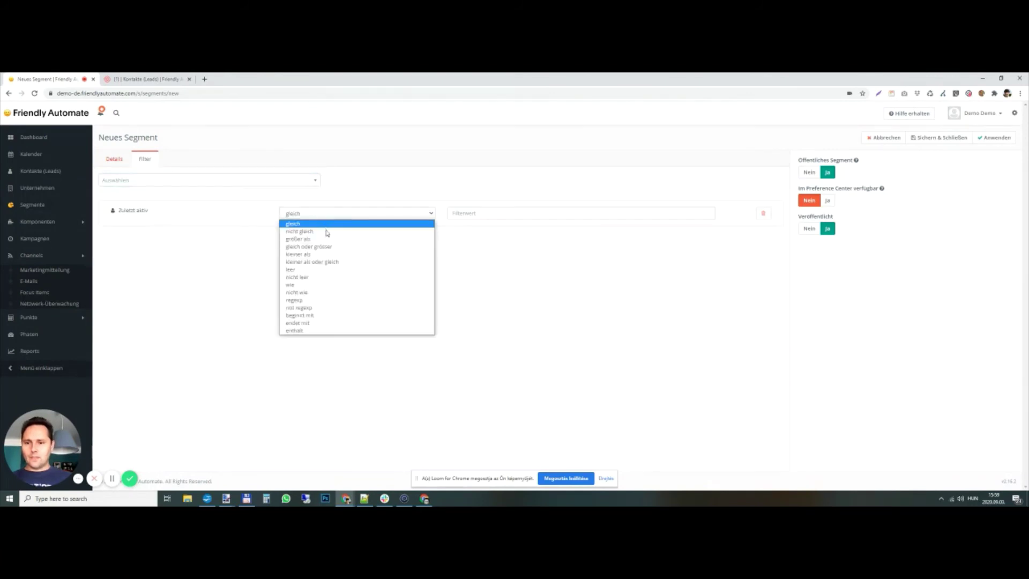
left_click(328, 254)
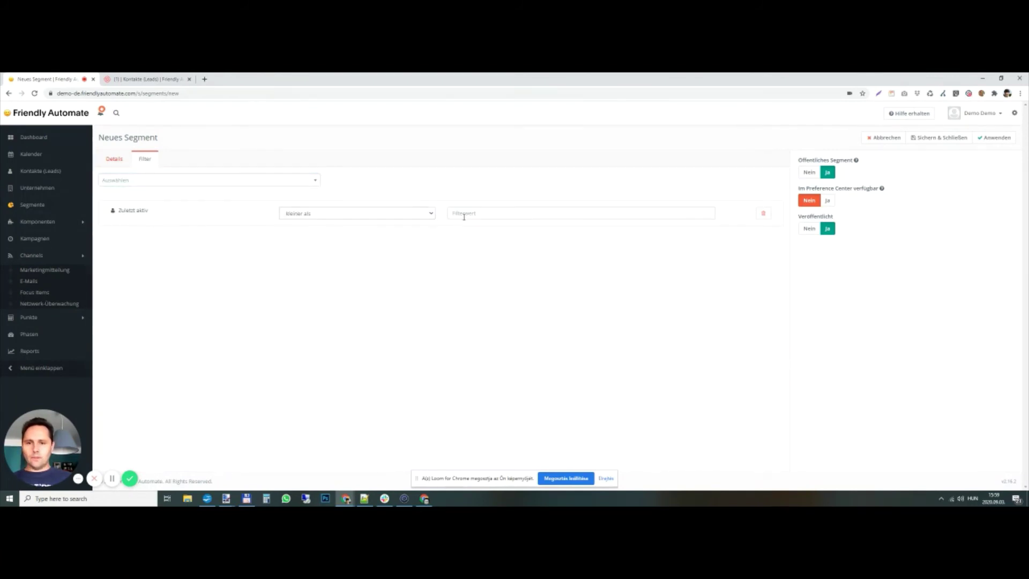
- Set the value of the "Zuletzt aktiv" filter to "-30 days"
left_click(464, 213)
type("-30")
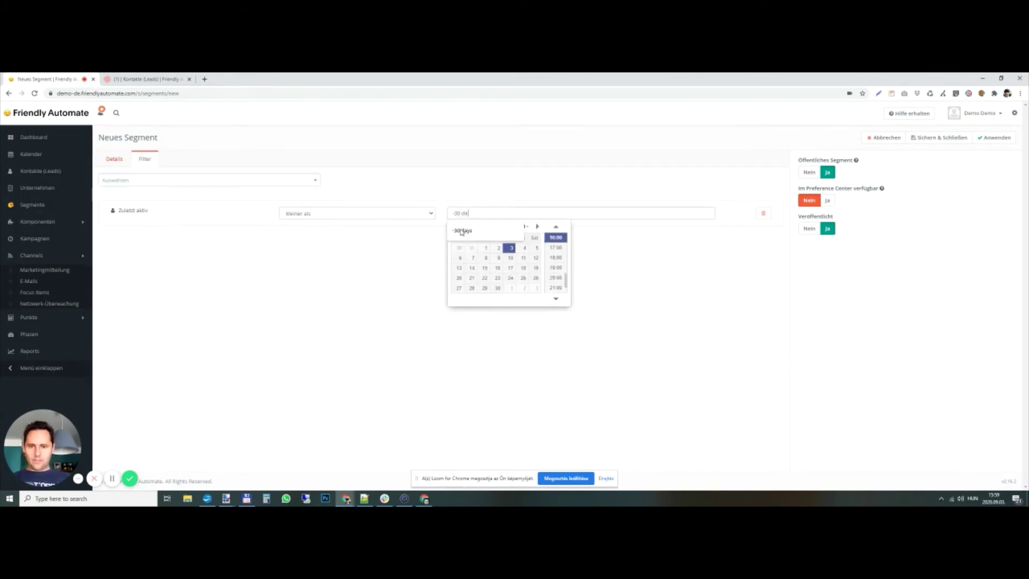
type(" da")
left_click(461, 231)
left_click(416, 262)
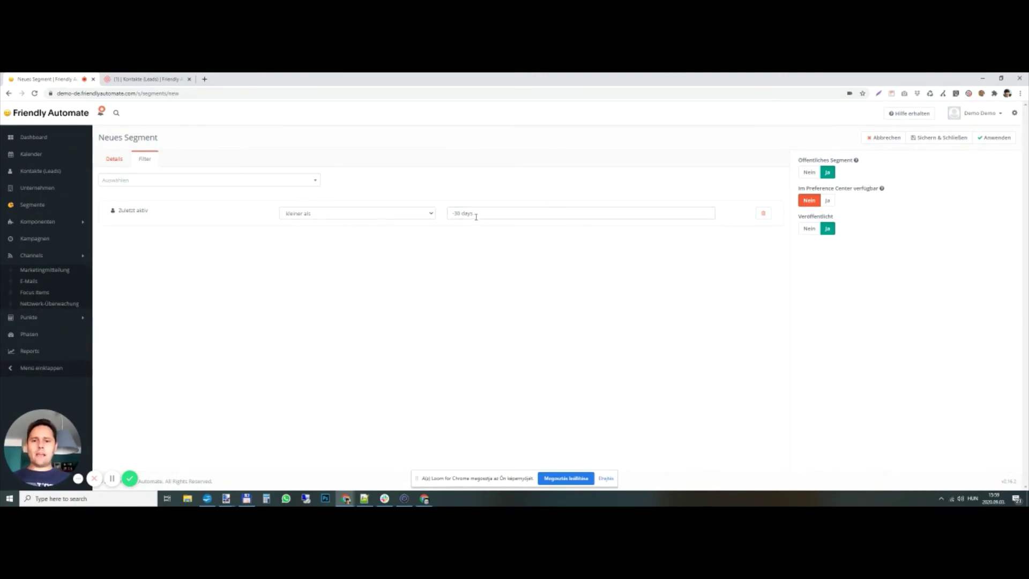
left_click(476, 216)
left_click(427, 225)
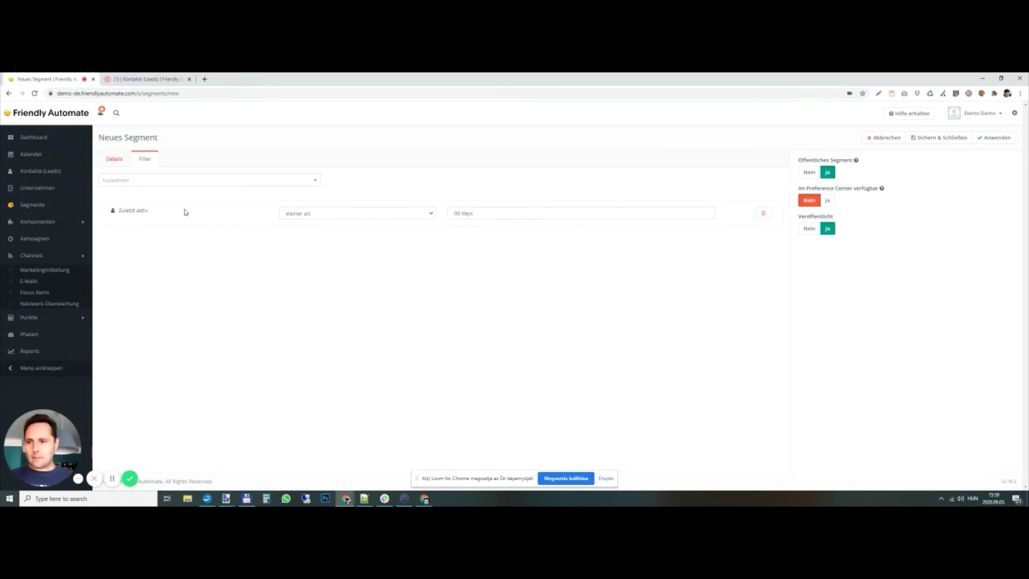
- Add a second "Zuletzt aktiv" filter to the segment
left_click(142, 182)
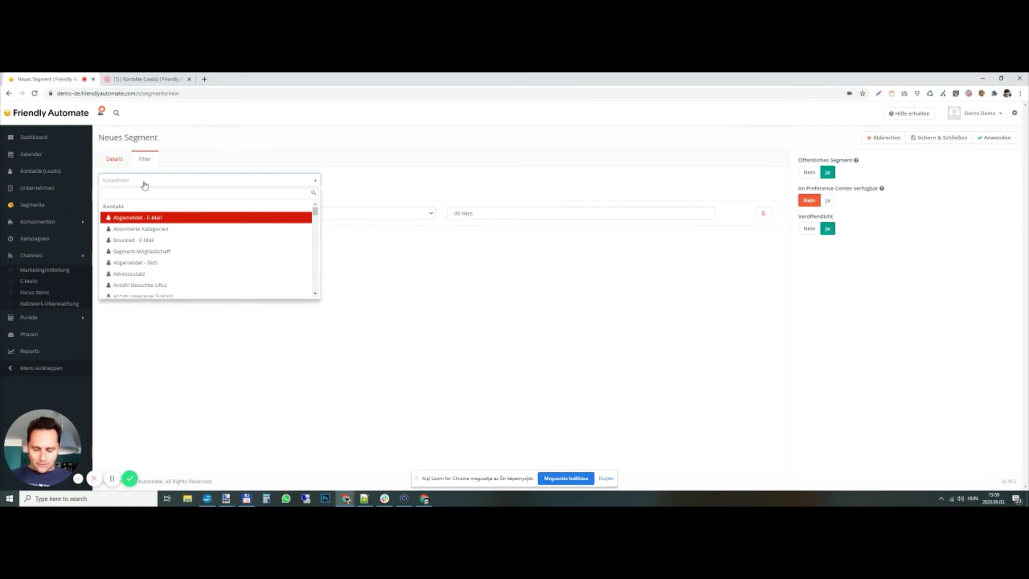
type("zu")
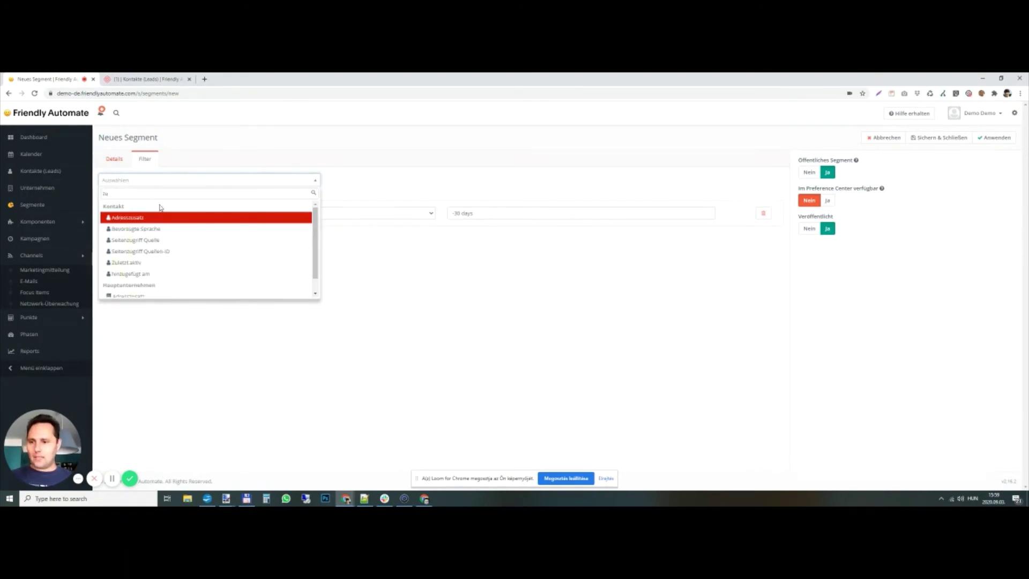
left_click(172, 263)
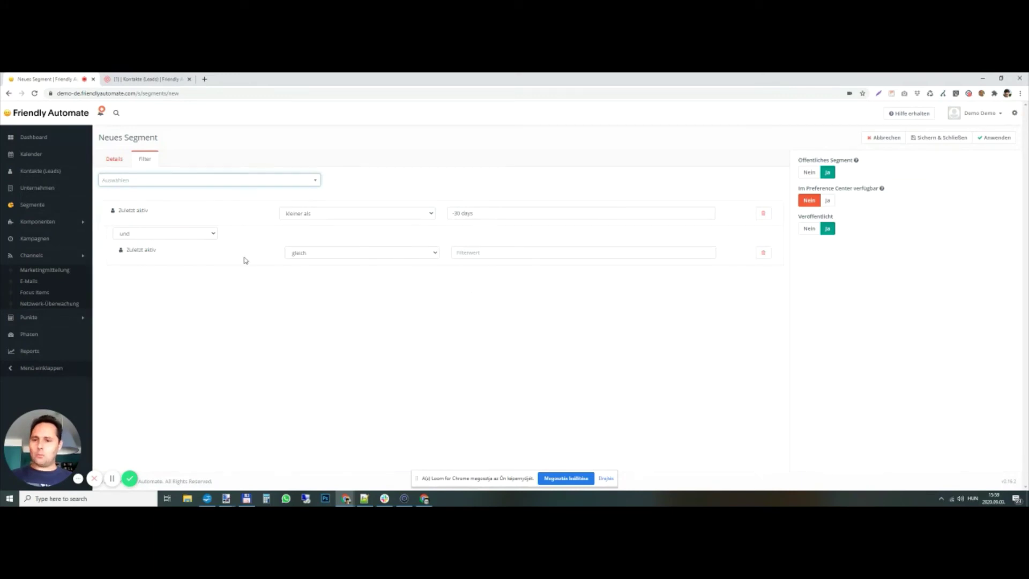
- Link the second "Zuletzt aktiv" filter with "oder" and set its condition to "leer"
left_click(312, 255)
left_click(144, 237)
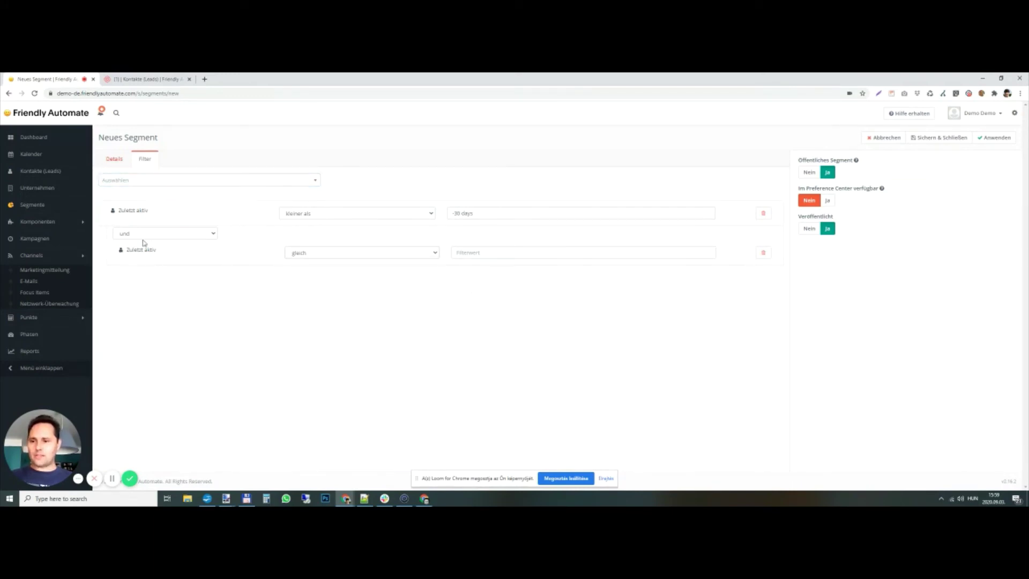
left_click(146, 237)
left_click(148, 249)
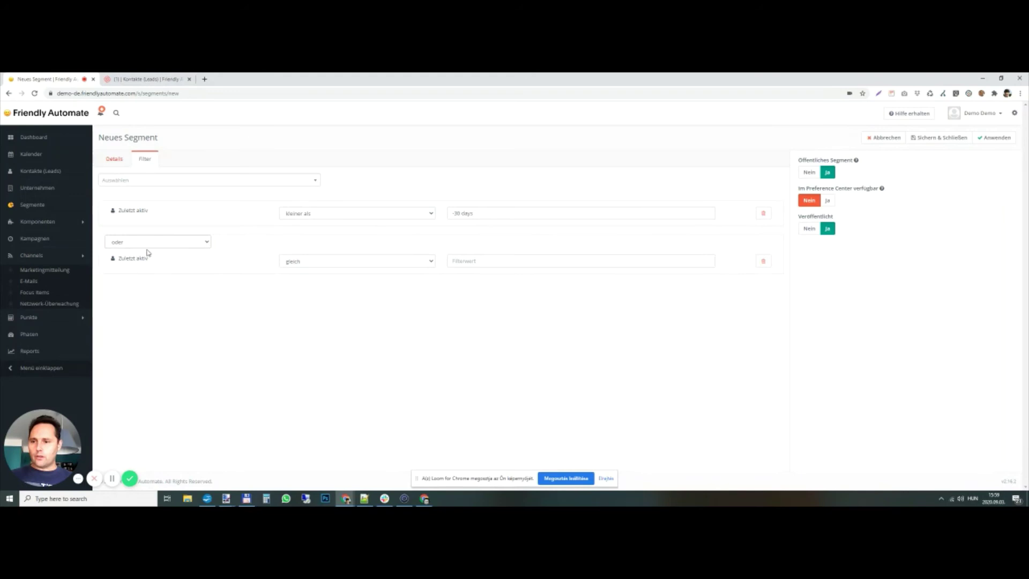
left_click(339, 265)
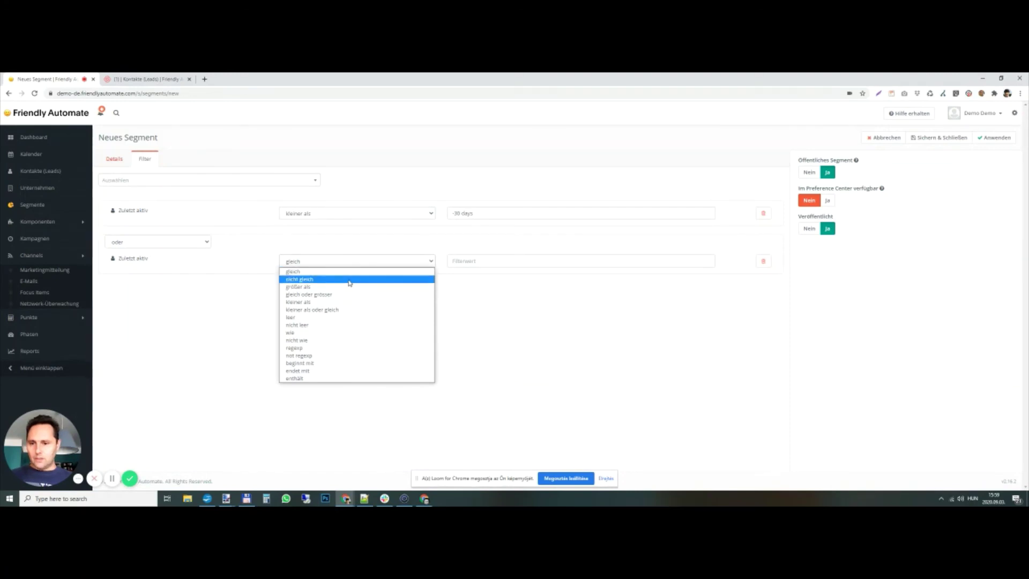
left_click(347, 317)
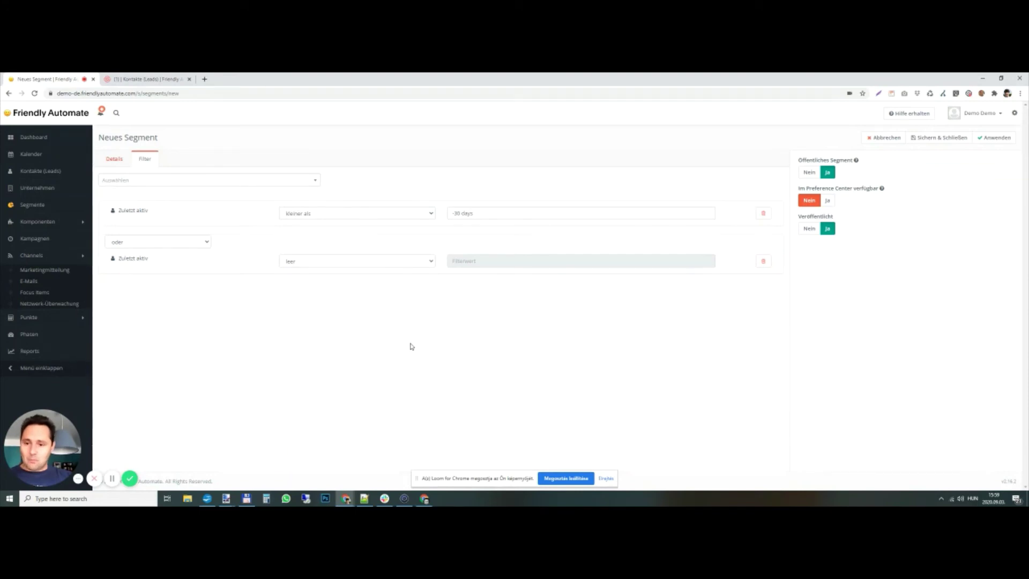
- Change the second "Zuletzt aktiv" filter to "und" with the condition "nicht leer", and save and close the segment
left_click(177, 245)
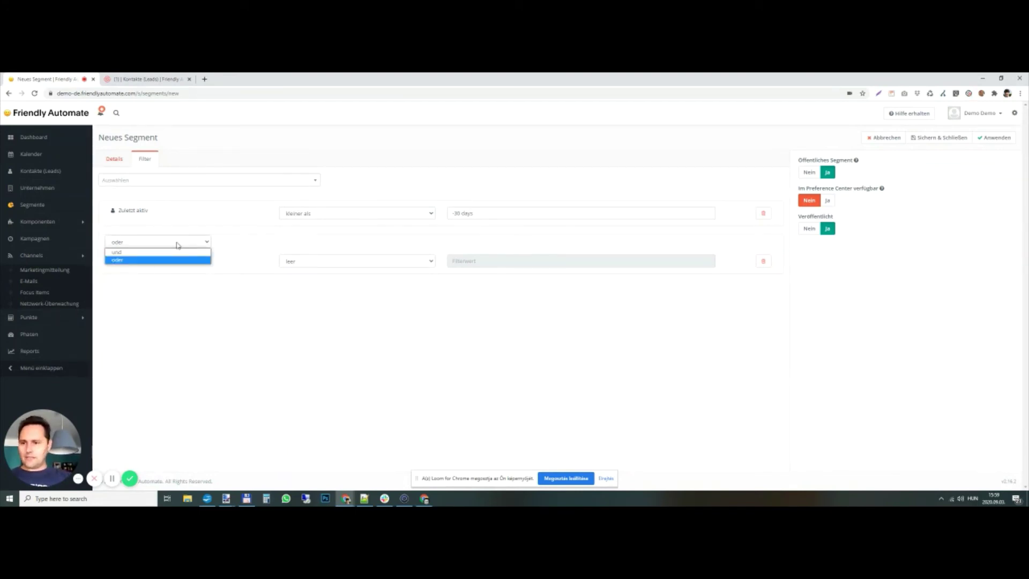
left_click(177, 245)
left_click(179, 243)
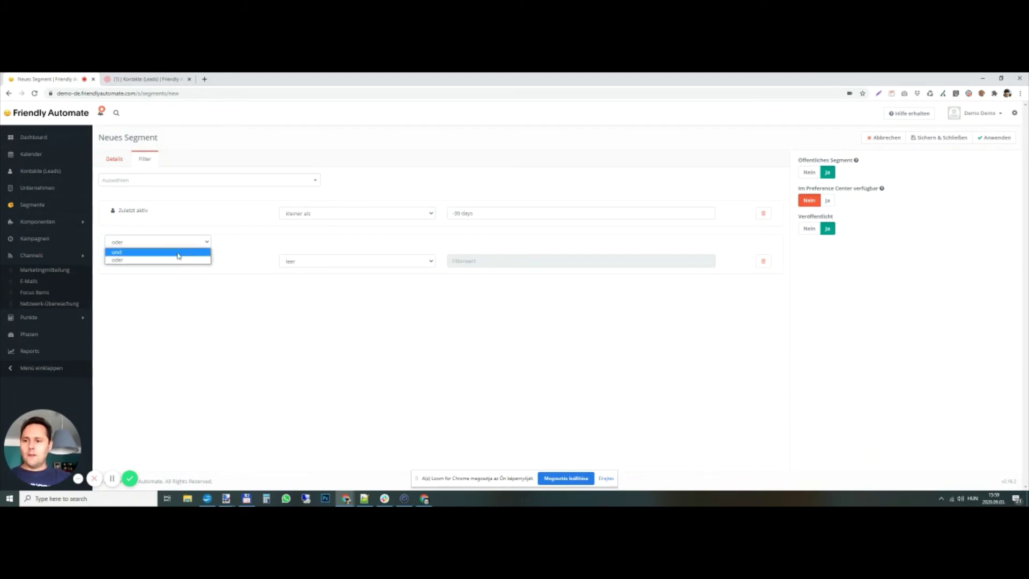
left_click(177, 250)
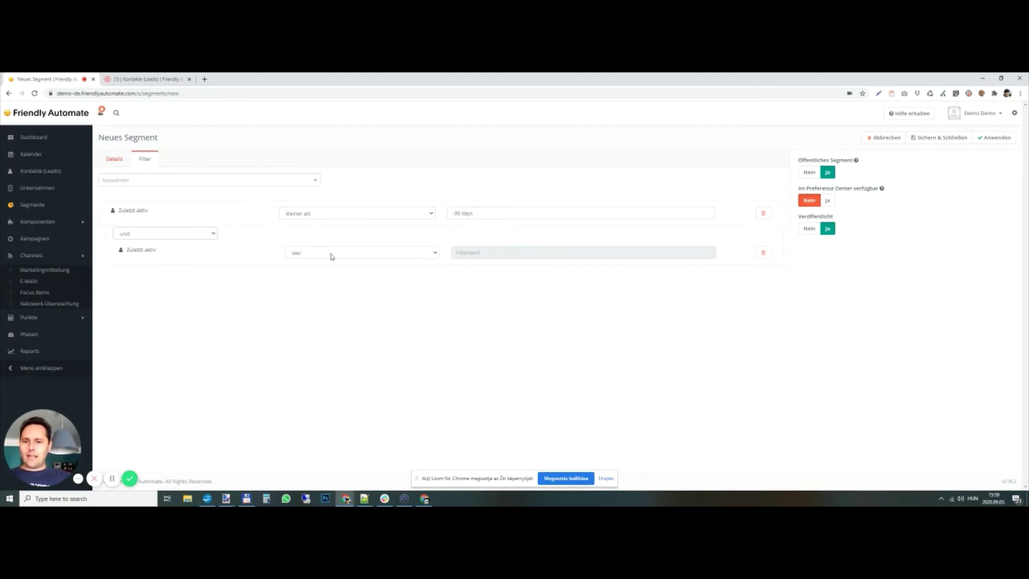
left_click(378, 256)
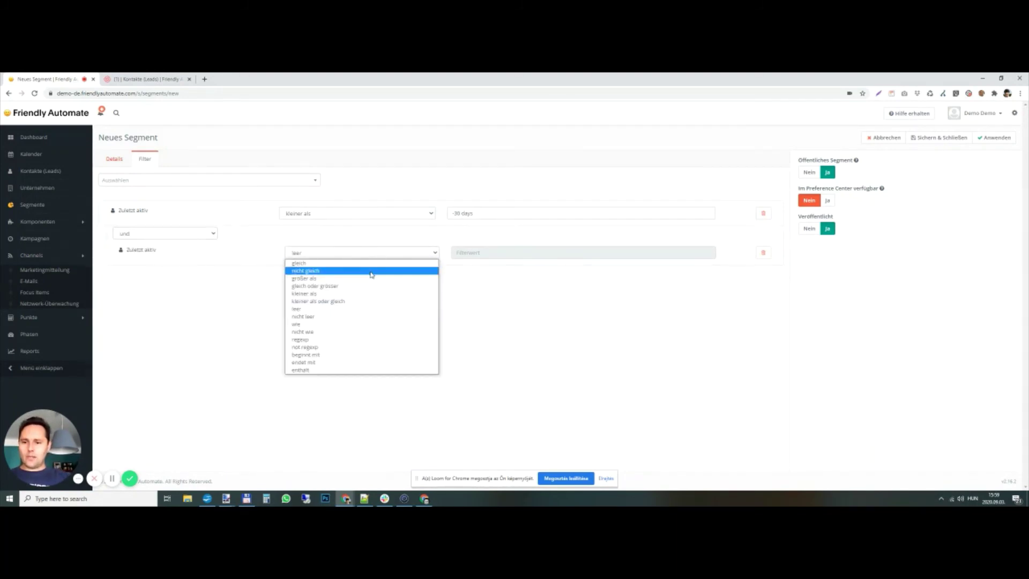
left_click(368, 317)
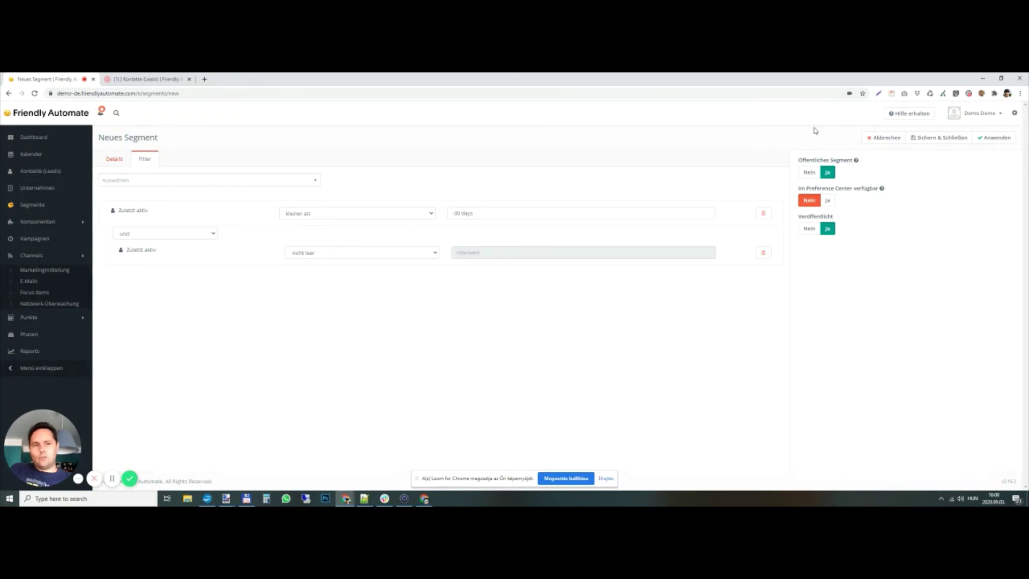
left_click(939, 138)
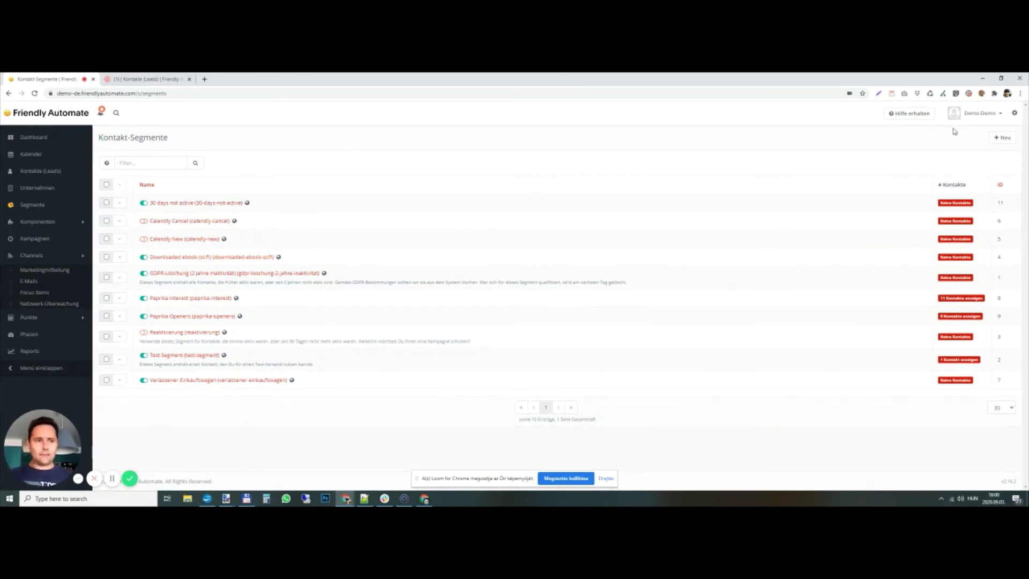
- Create a new segment named "Paprika interest (visits)" and open its filter settings
left_click(1001, 138)
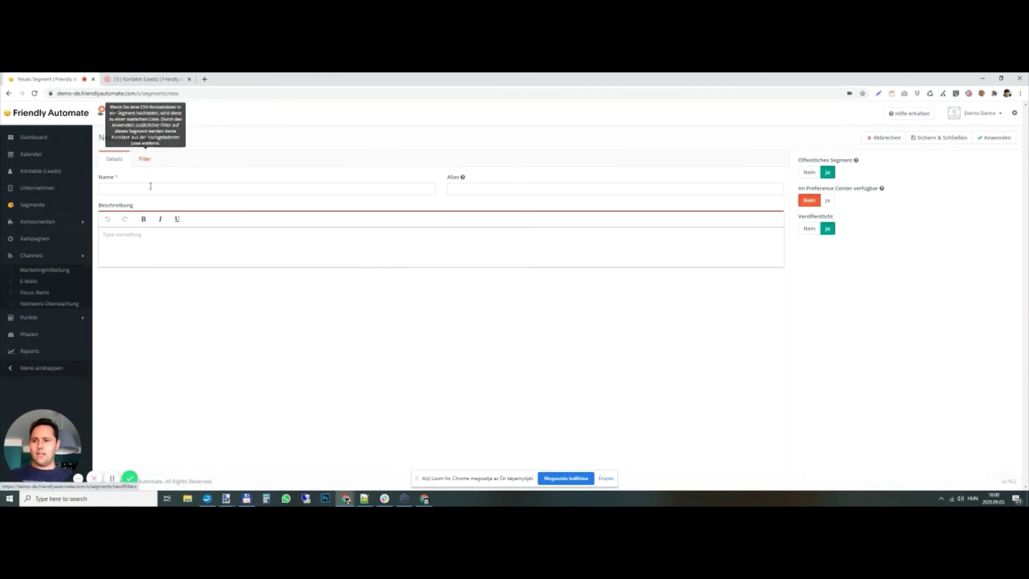
left_click(150, 186)
type("papri")
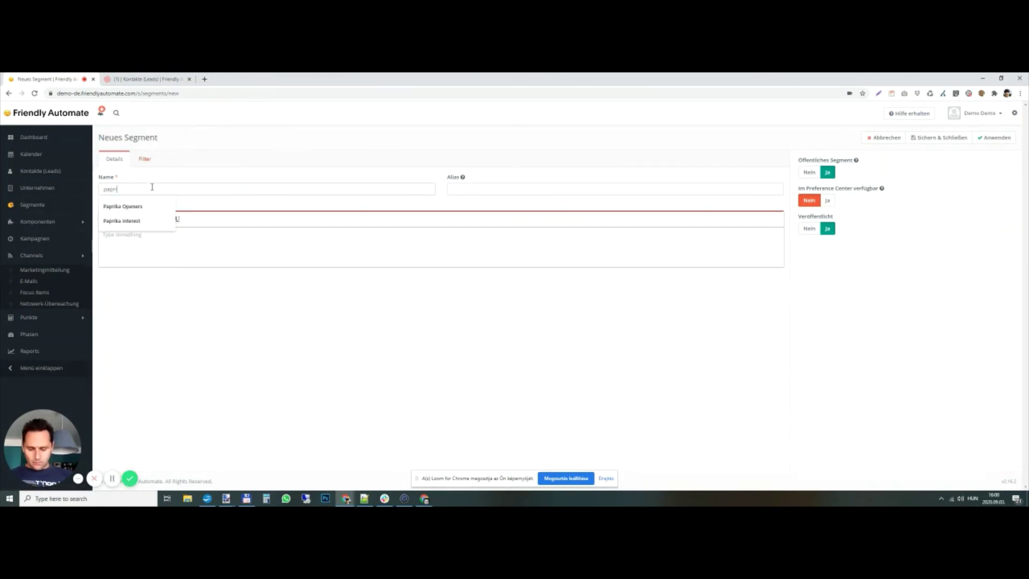
type("ka interest (visi")
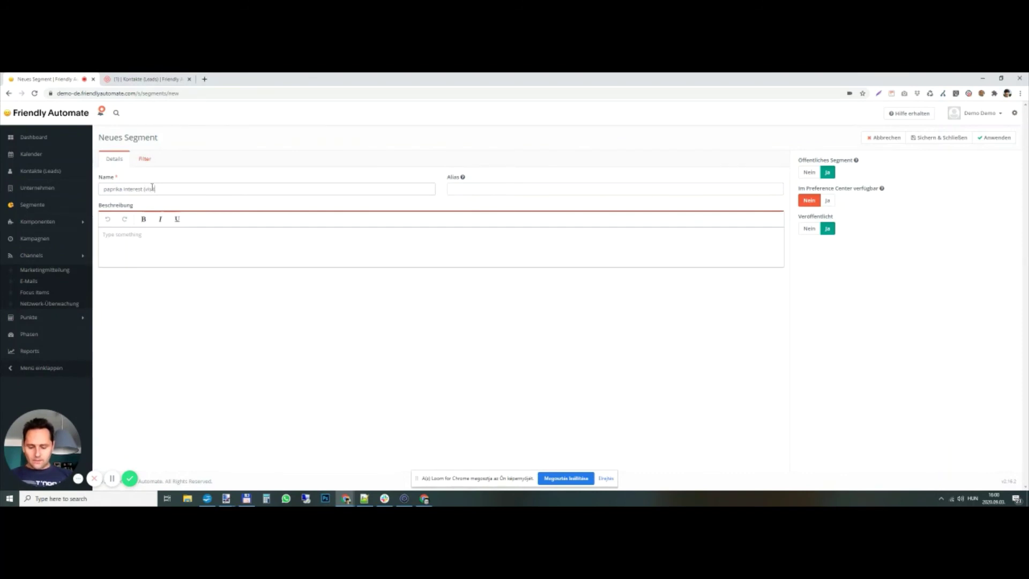
type("ts)")
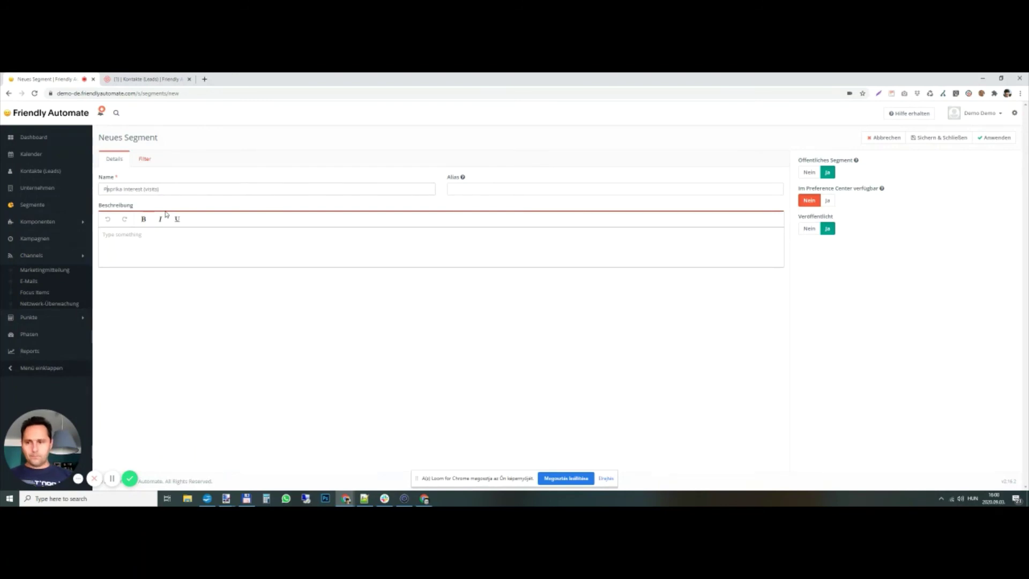
left_click(145, 160)
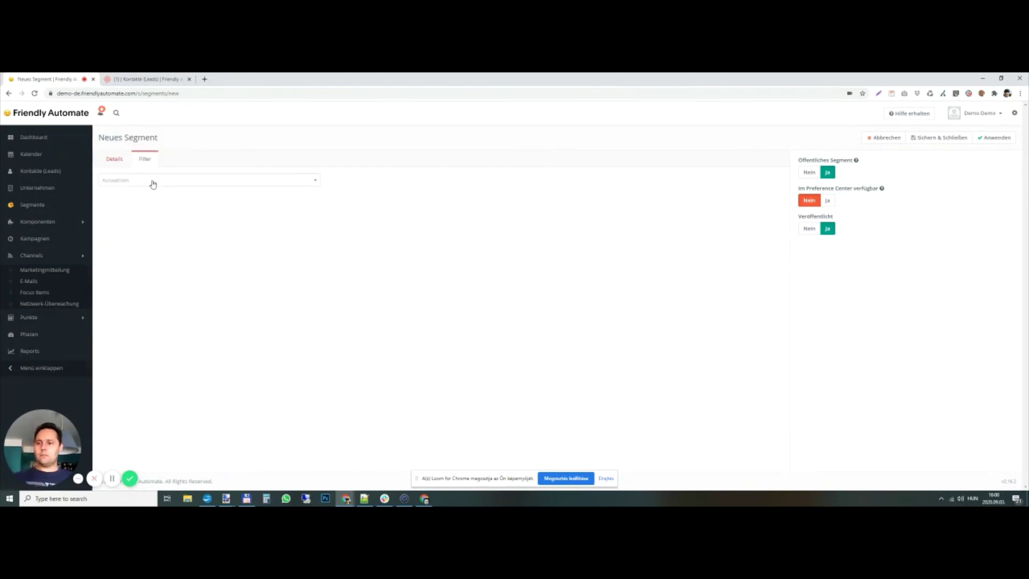
- Add a "URL besucht" filter and set its condition to "enthält"
left_click(153, 184)
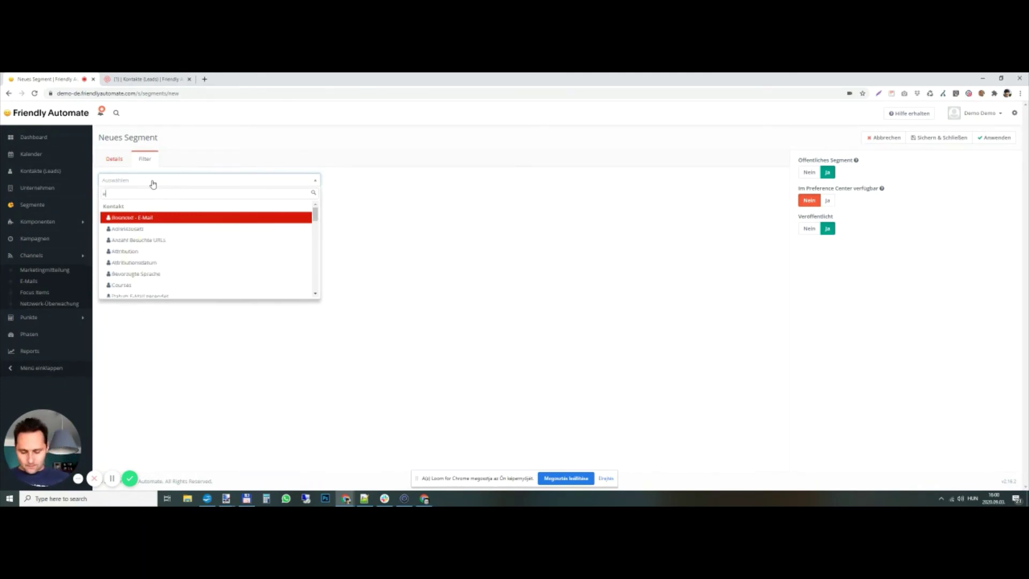
type("url")
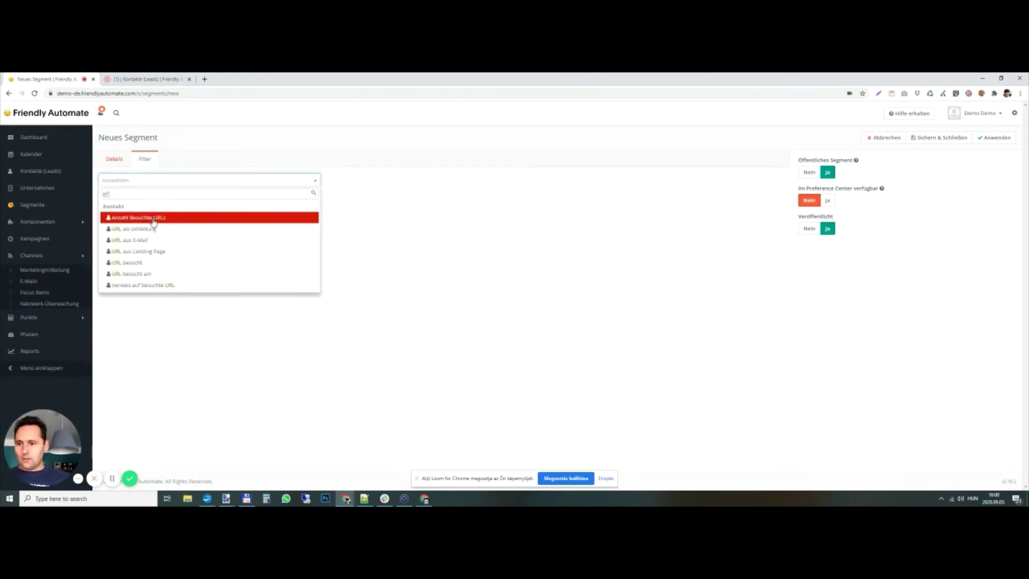
left_click(166, 263)
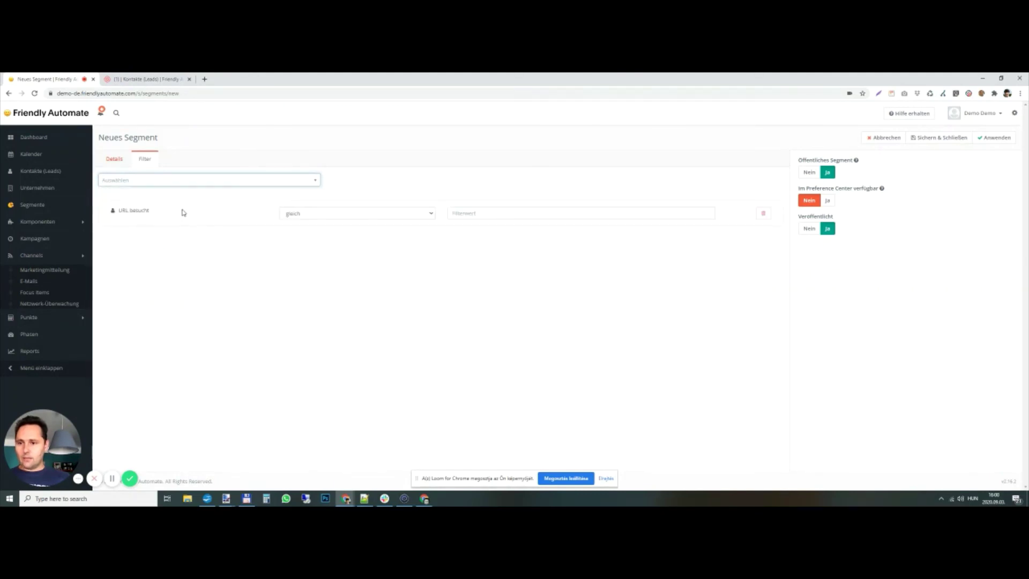
left_click(344, 217)
left_click(351, 294)
left_click(339, 215)
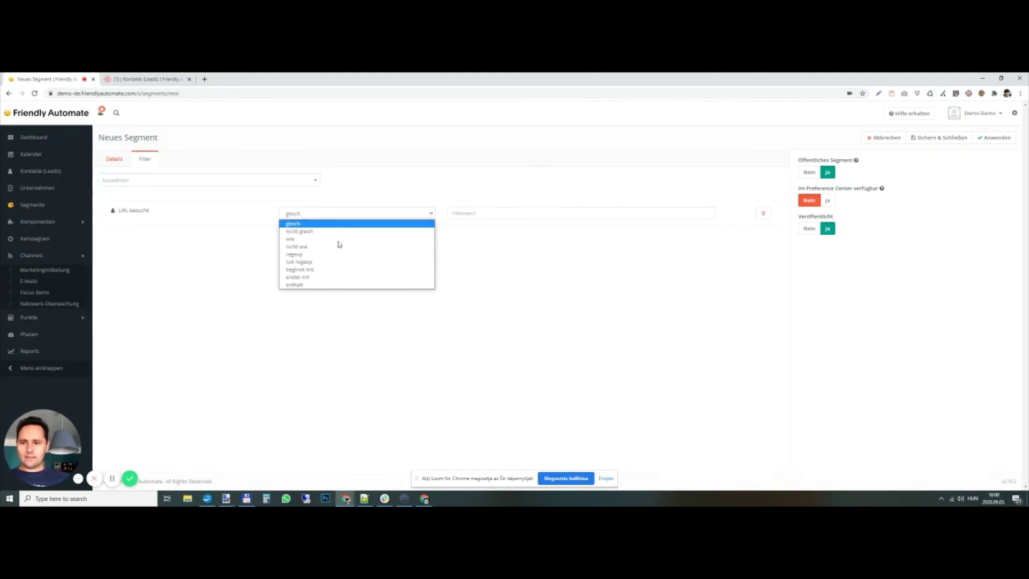
left_click(336, 285)
- Set the value of the "URL besucht" filter to "paprika"
left_click(491, 214)
type("/pa")
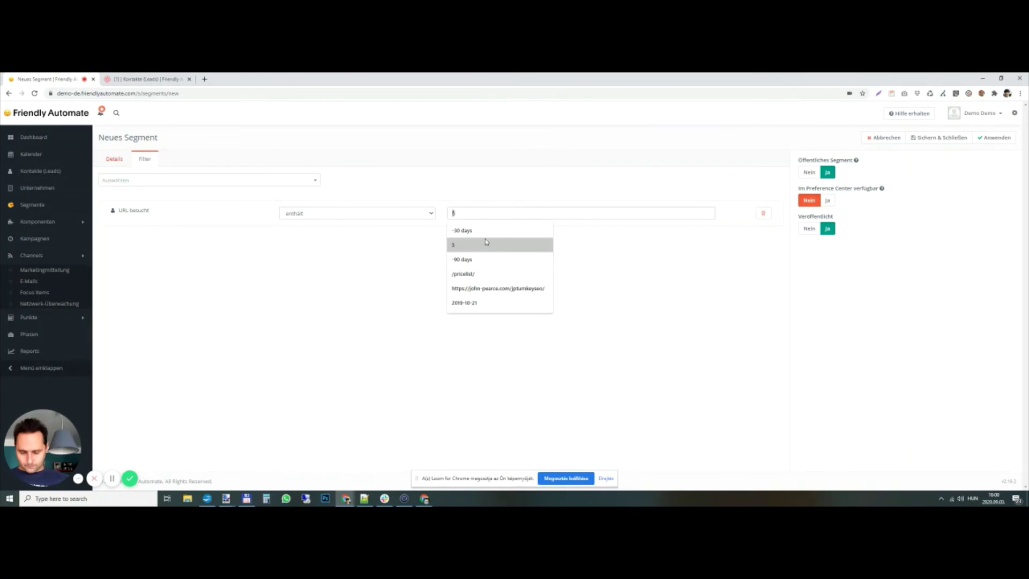
type("prika/")
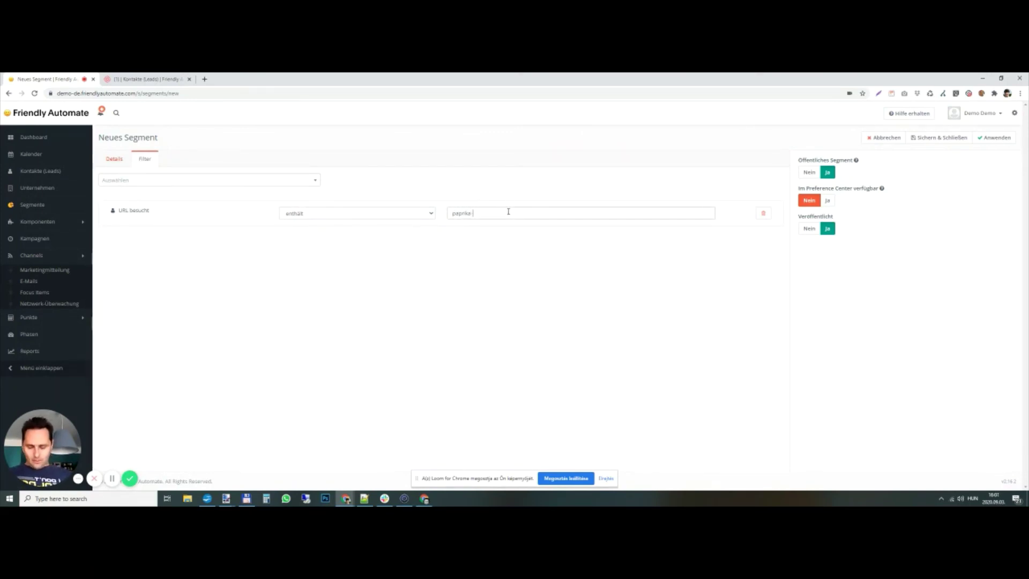
key("ctrl+shift+Left")
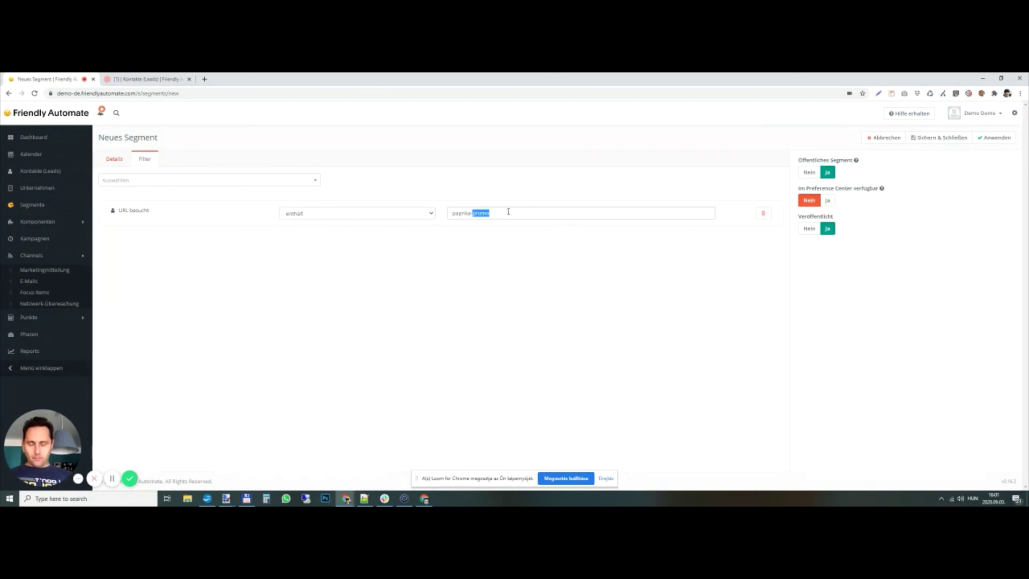
type("p")
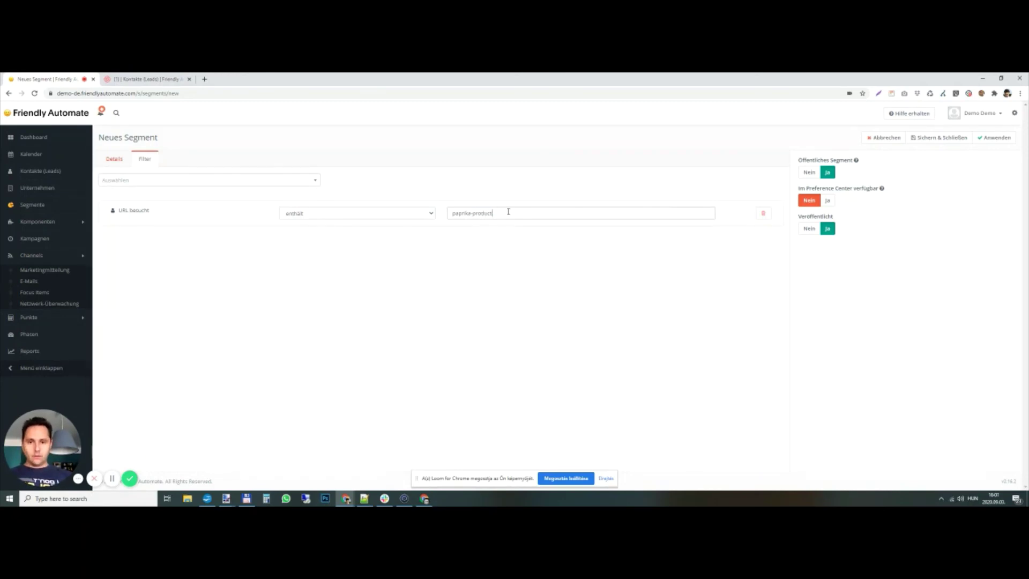
key("ctrl+shift+Left")
key("BackSpace")
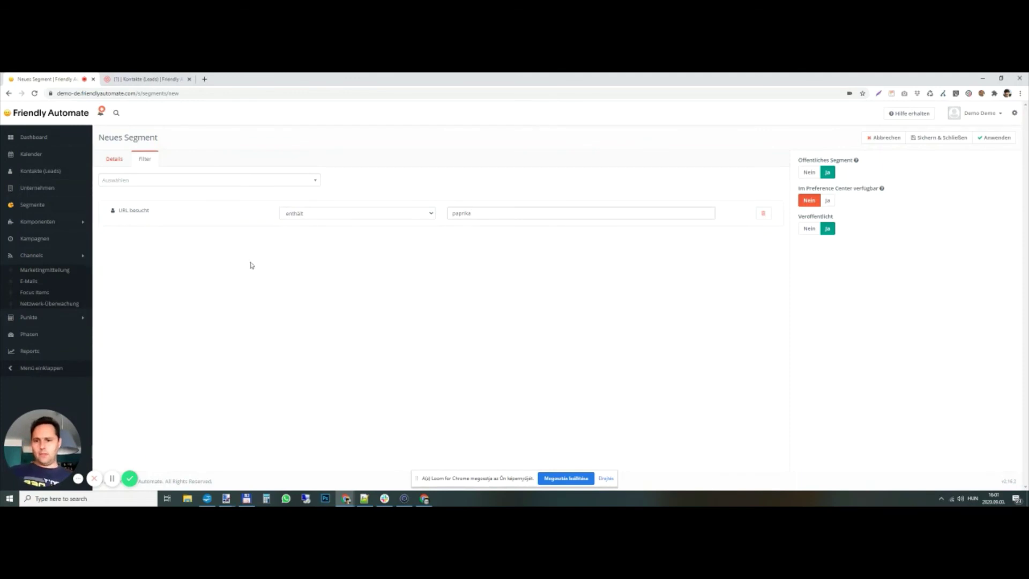
- Add an "Anzahl Besuchte URLs" filter to the segment below the "URL besucht" filter
left_click(162, 184)
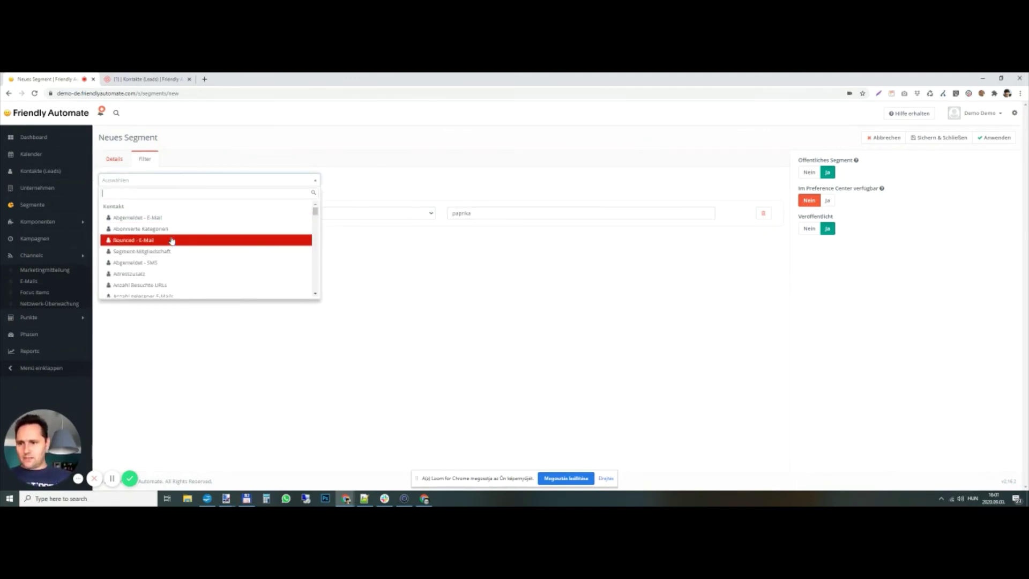
scroll(182, 254, "down", 1)
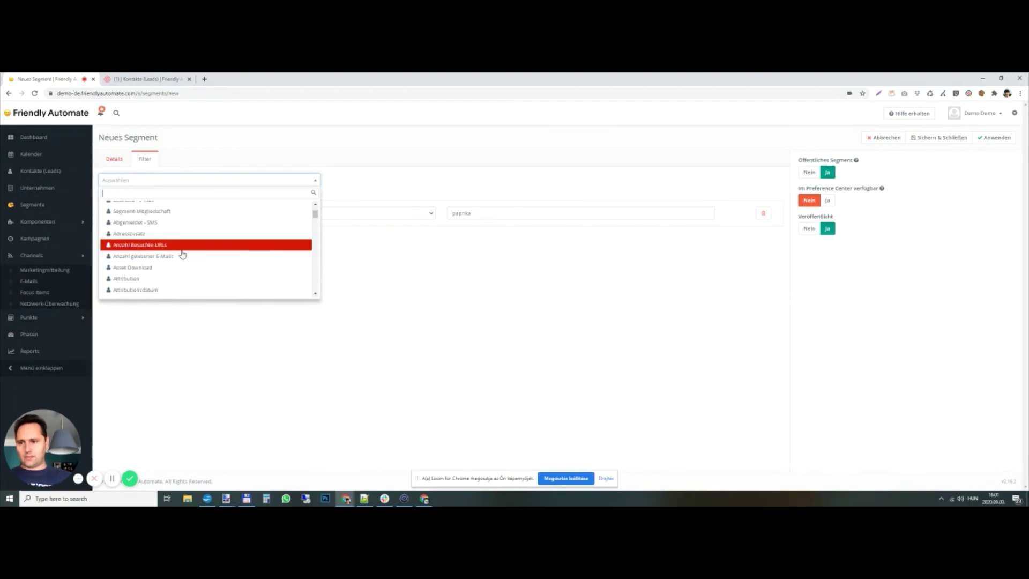
left_click(182, 250)
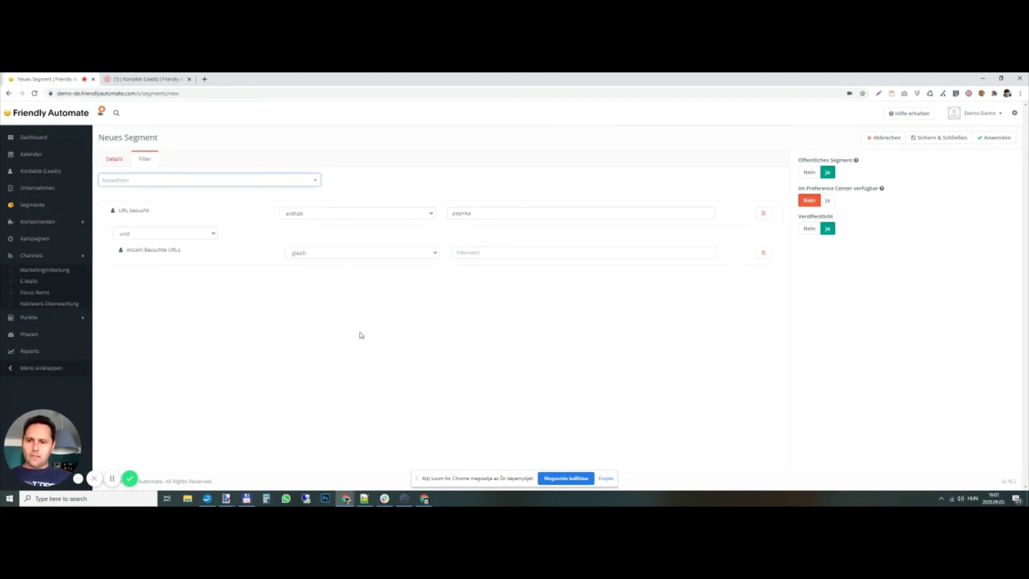
- Set the "Anzahl Besuchte URLs" filter to "größer als" 2, and save and close the segment
left_click(313, 254)
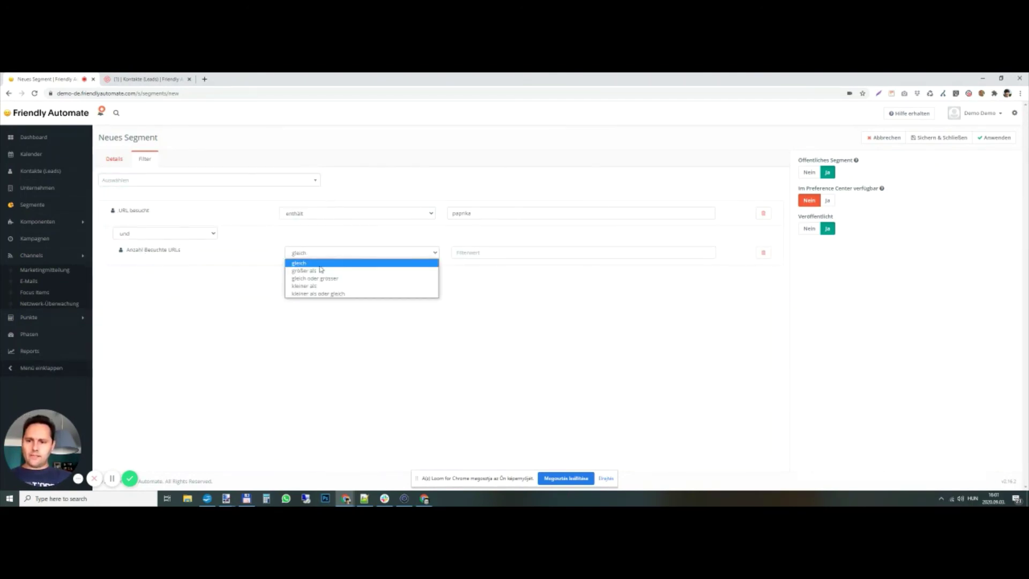
left_click(322, 272)
left_click(458, 252)
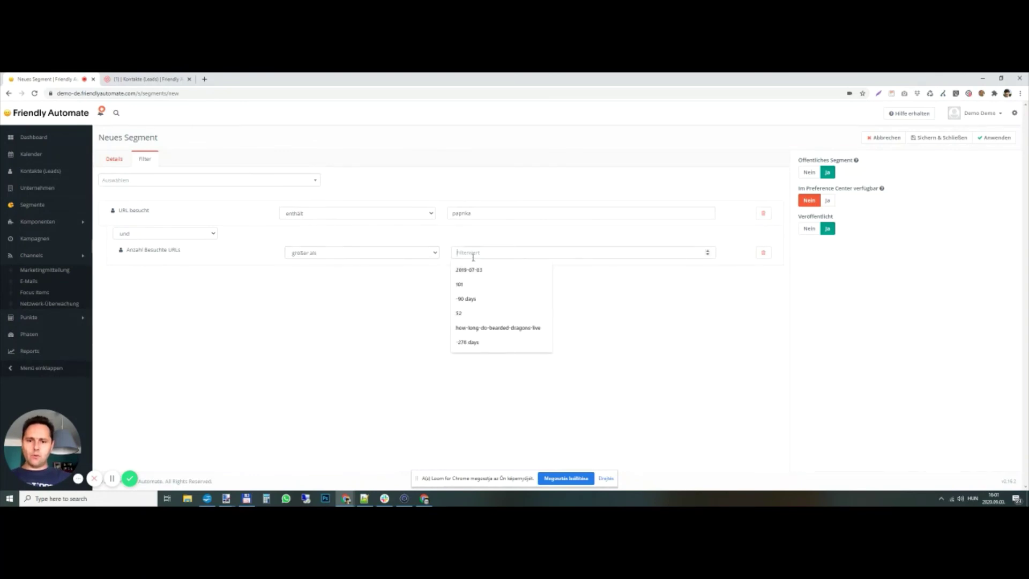
type("2")
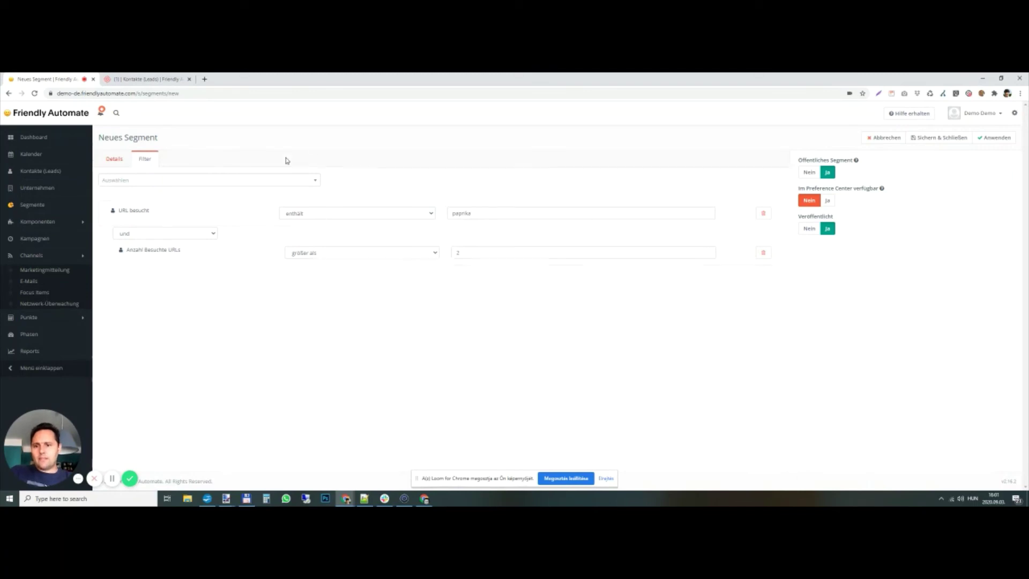
left_click(947, 138)
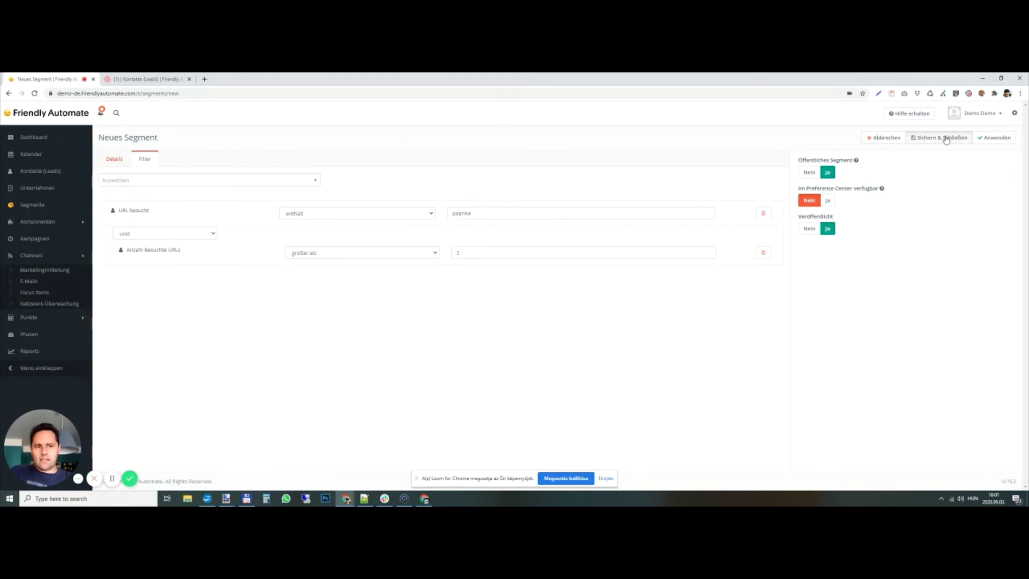